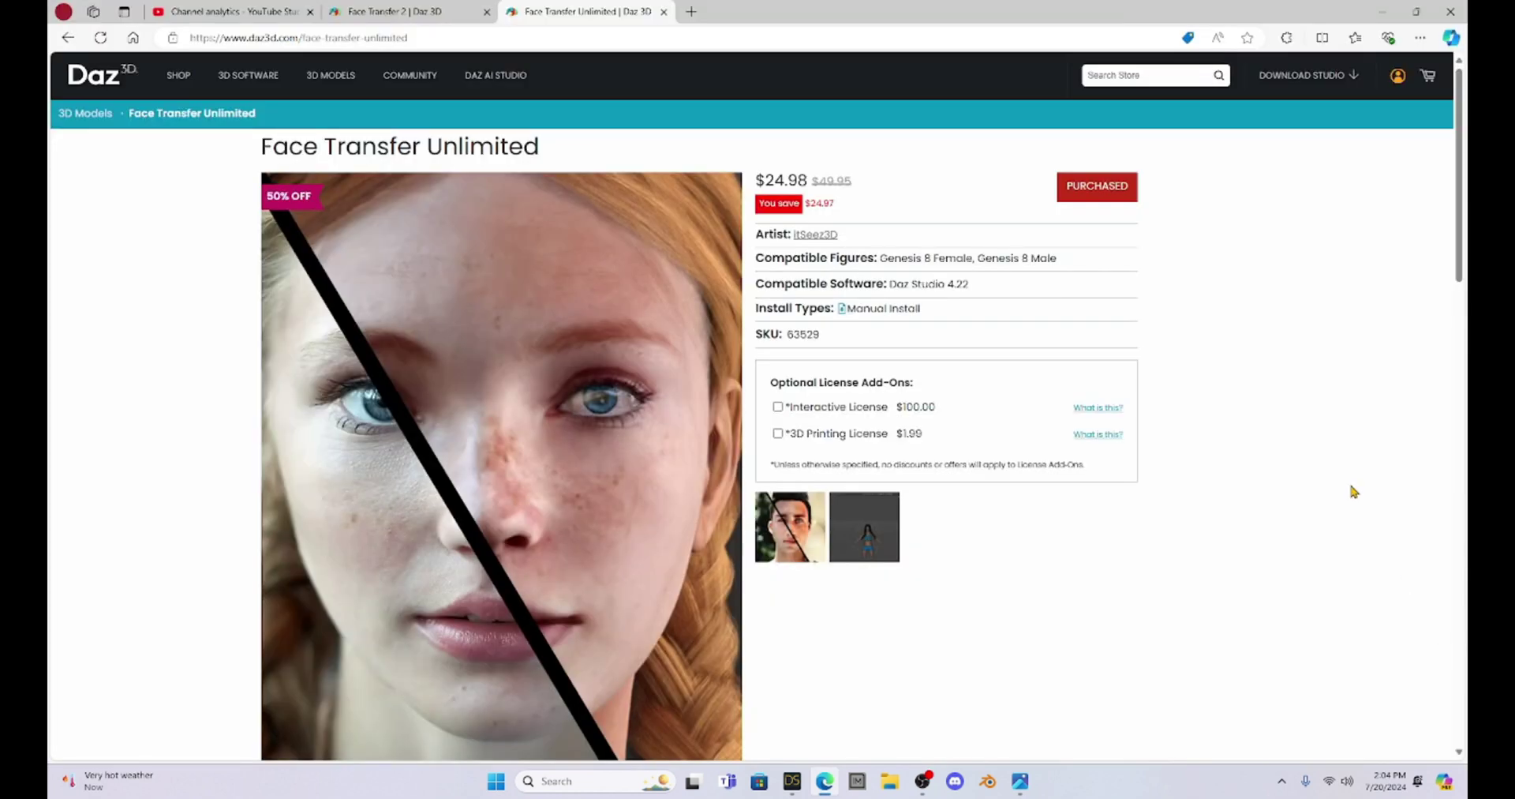
- Compare the Face Transfer 2 product page, then return to the Face Transfer Unlimited page
scroll(1348, 480, "down", 2)
scroll(1351, 486, "up", 1)
key("ctrl+shift+Tab")
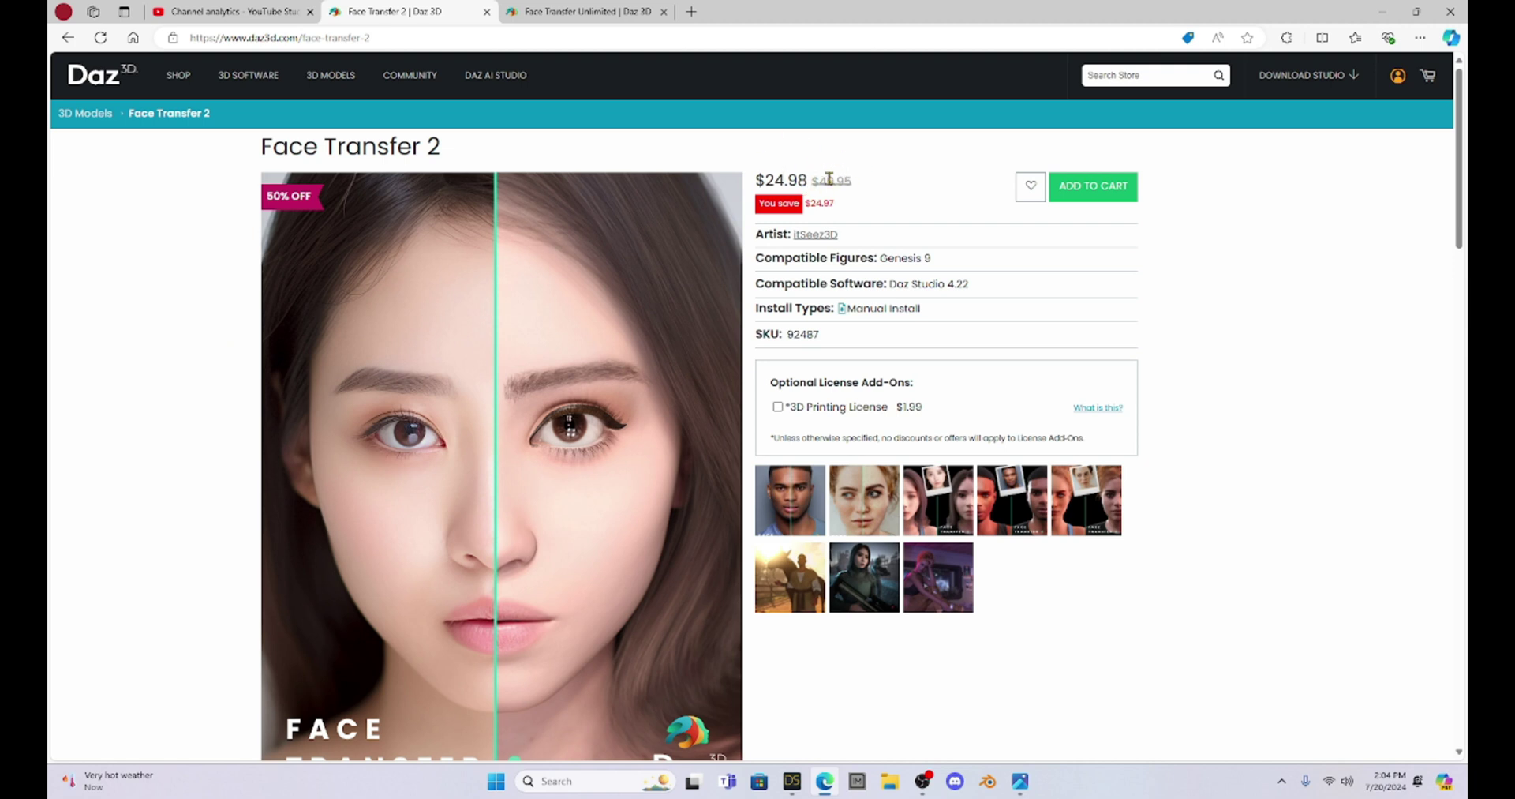
left_click(600, 12)
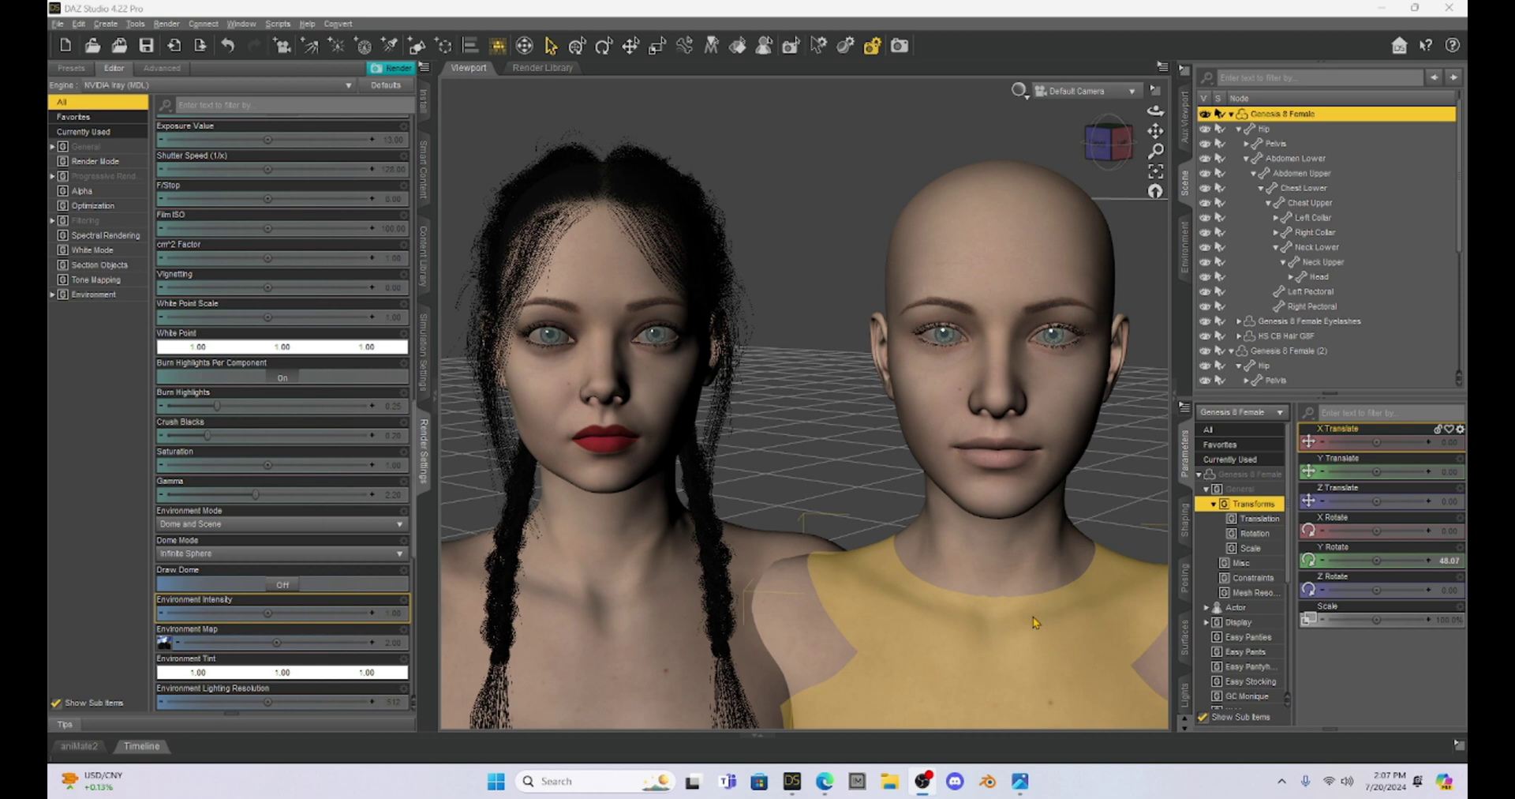
- Open the Face Transfer pane from Window > Panes (Tabs)
left_click(242, 24)
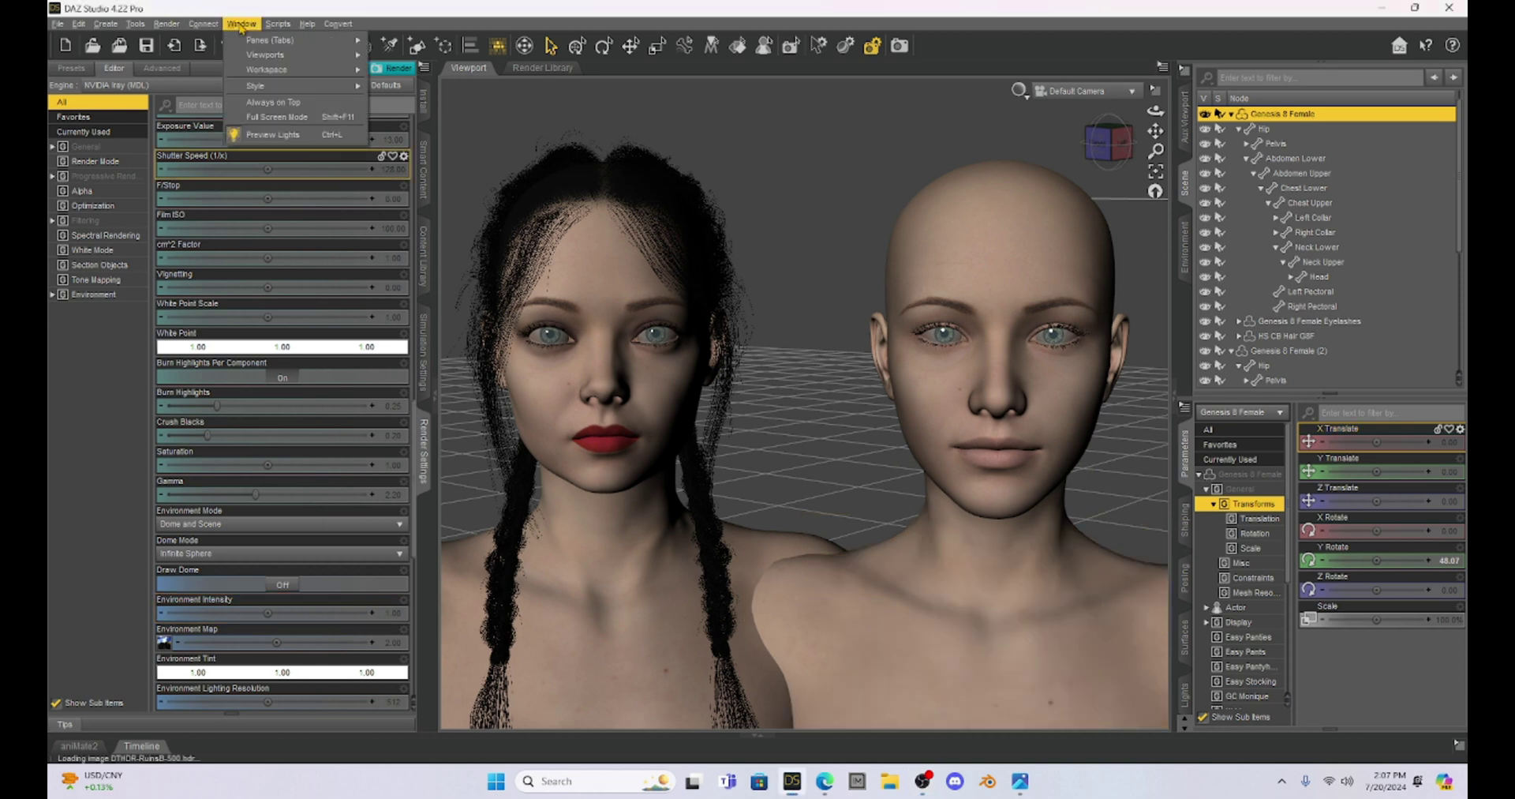
mouse_move(272, 40)
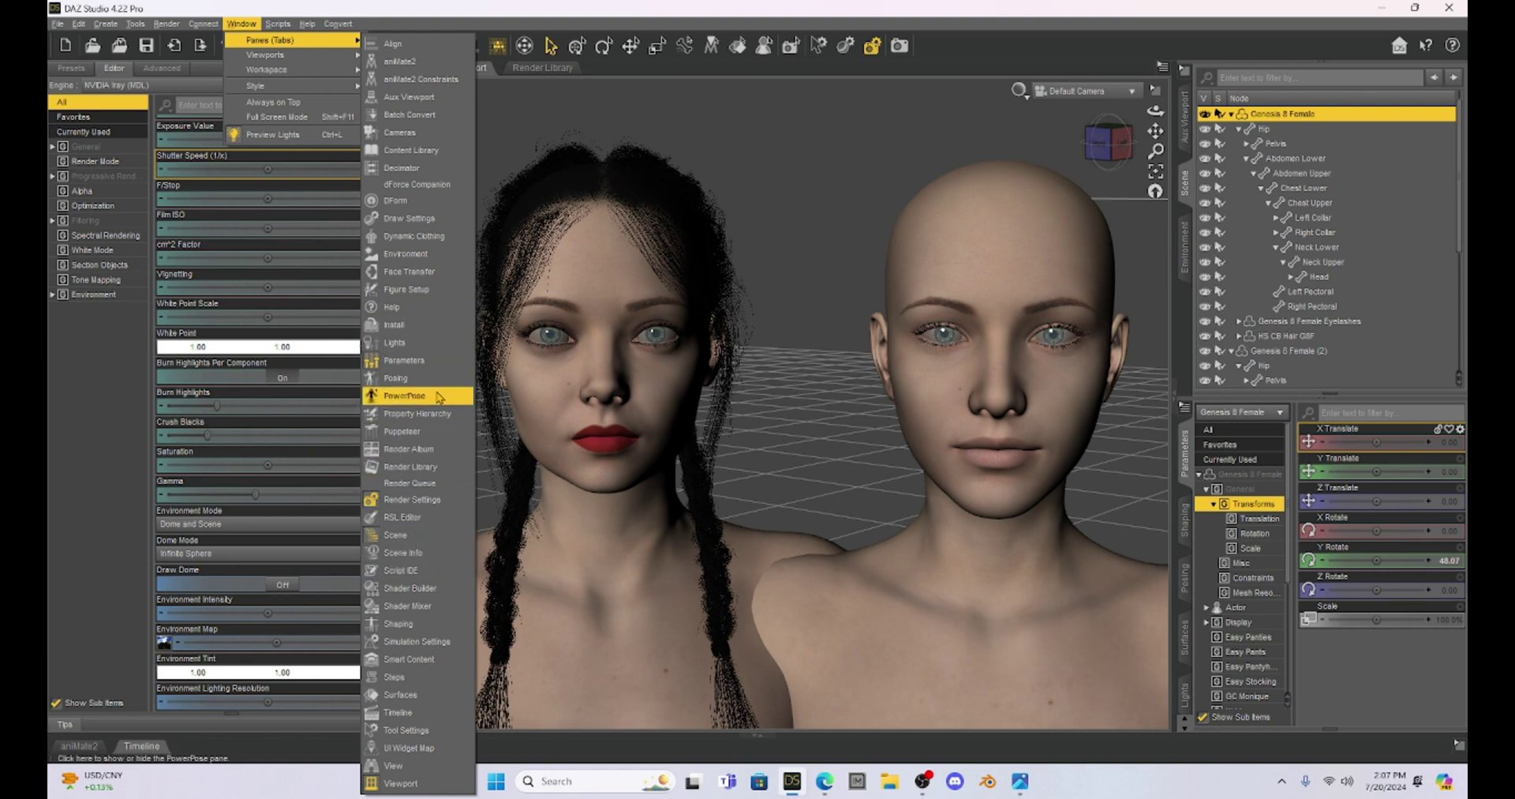
left_click(412, 272)
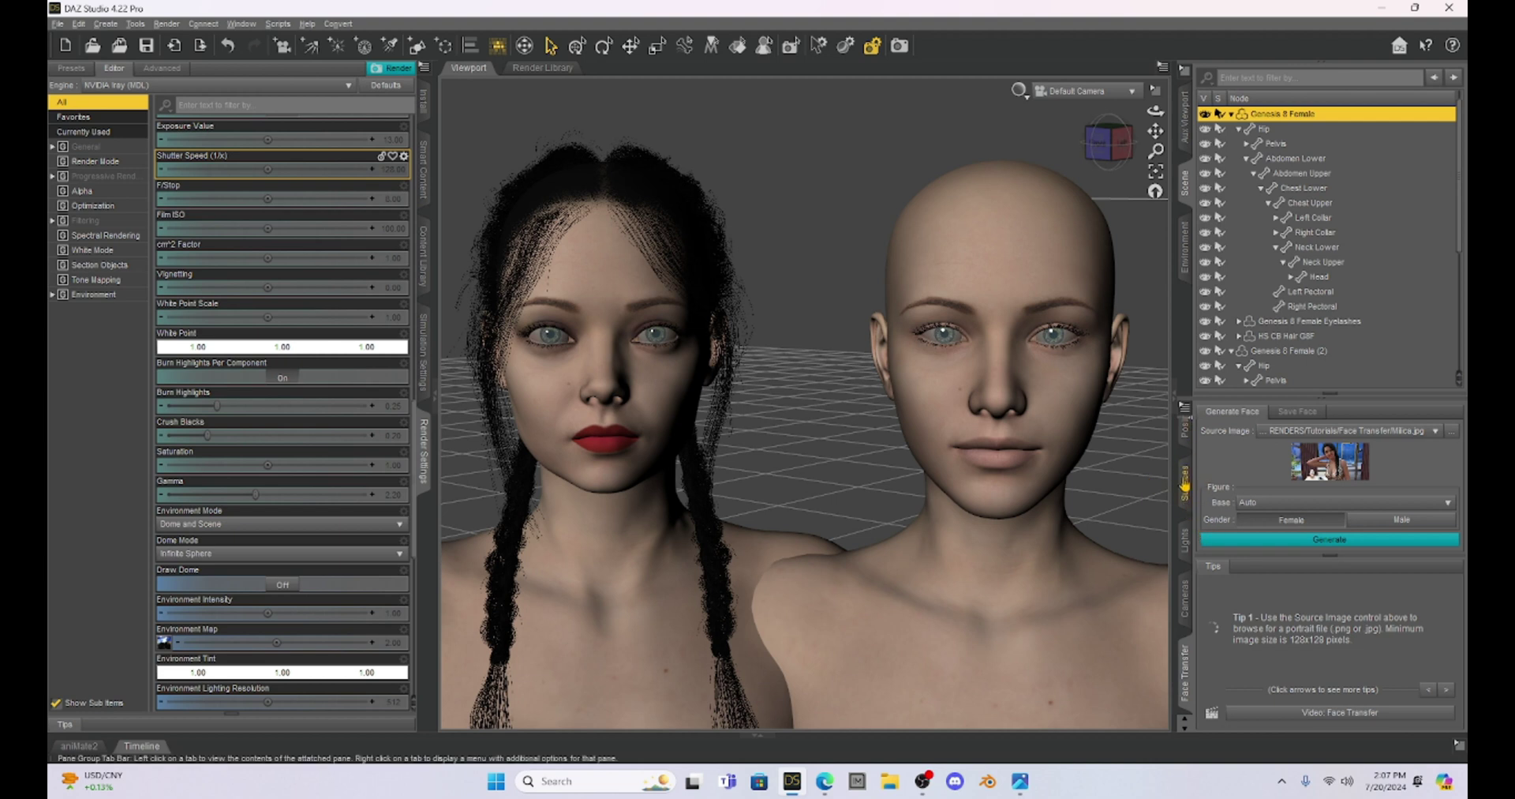
- Look through the Parameters, Shaping and Surfaces tabs, ending back on Face Transfer
left_click(1185, 440)
left_click(1190, 476)
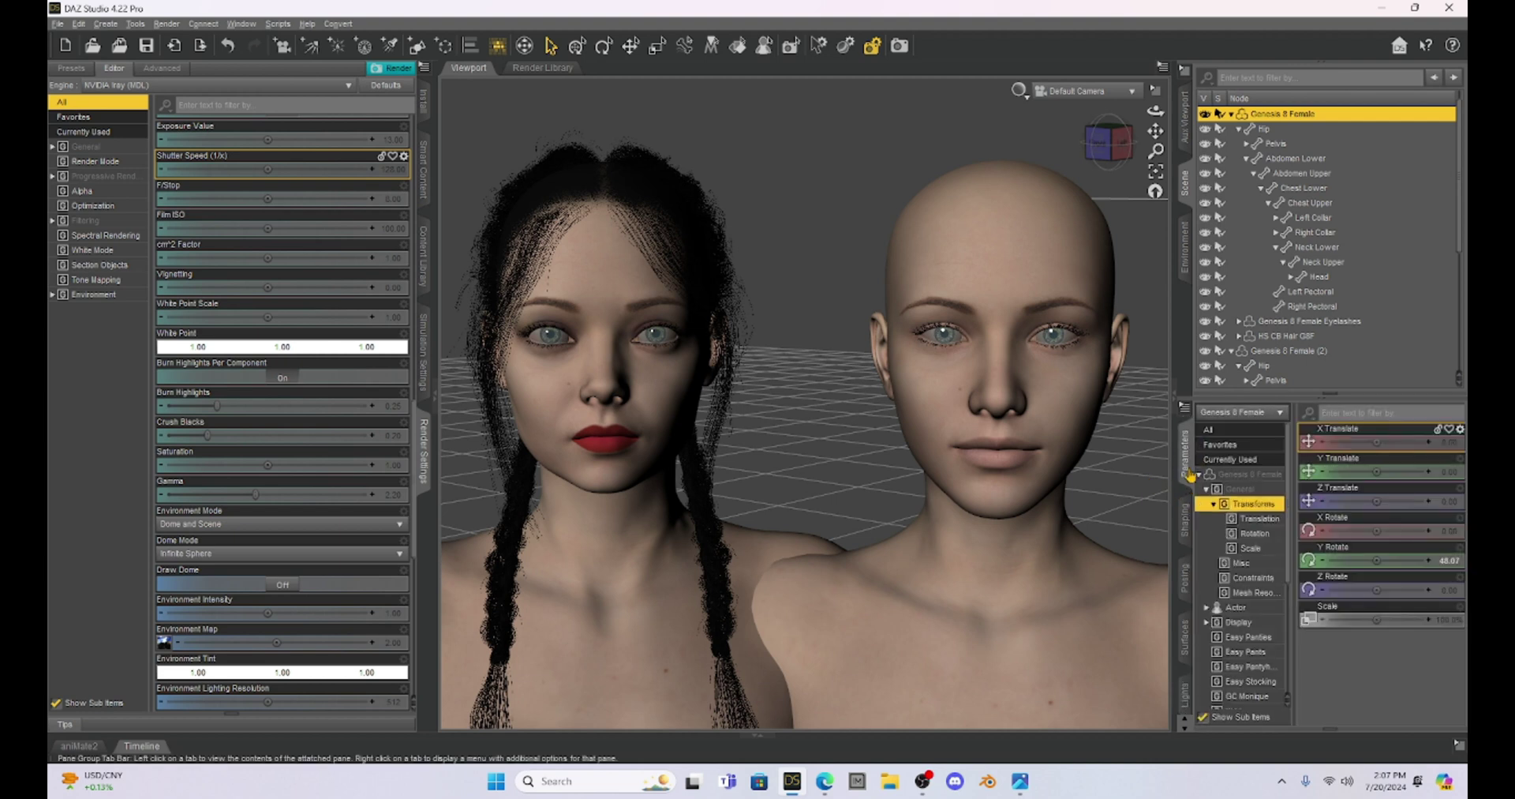
left_click(1186, 540)
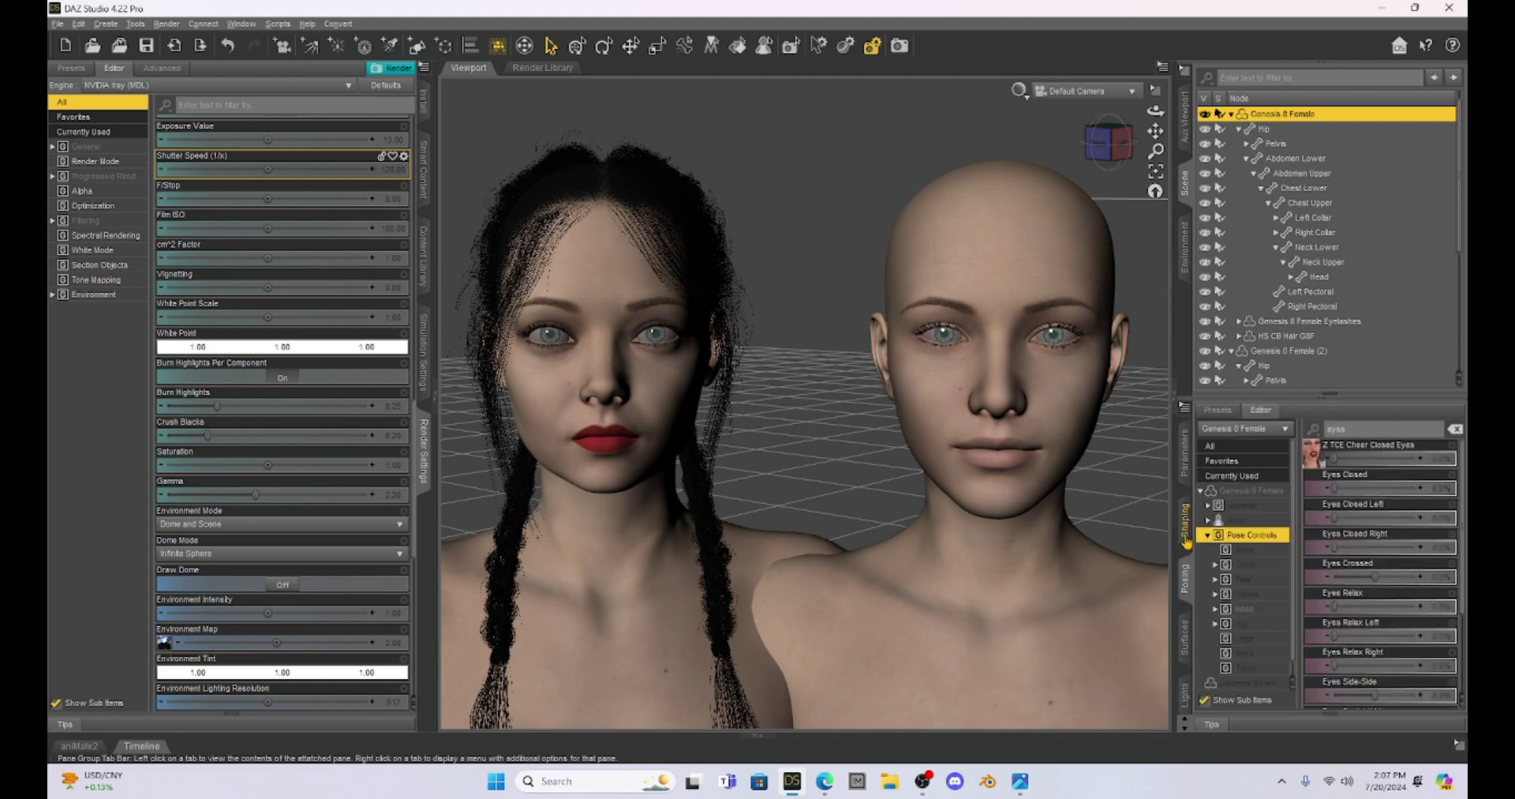
key("ctrl+shift+f")
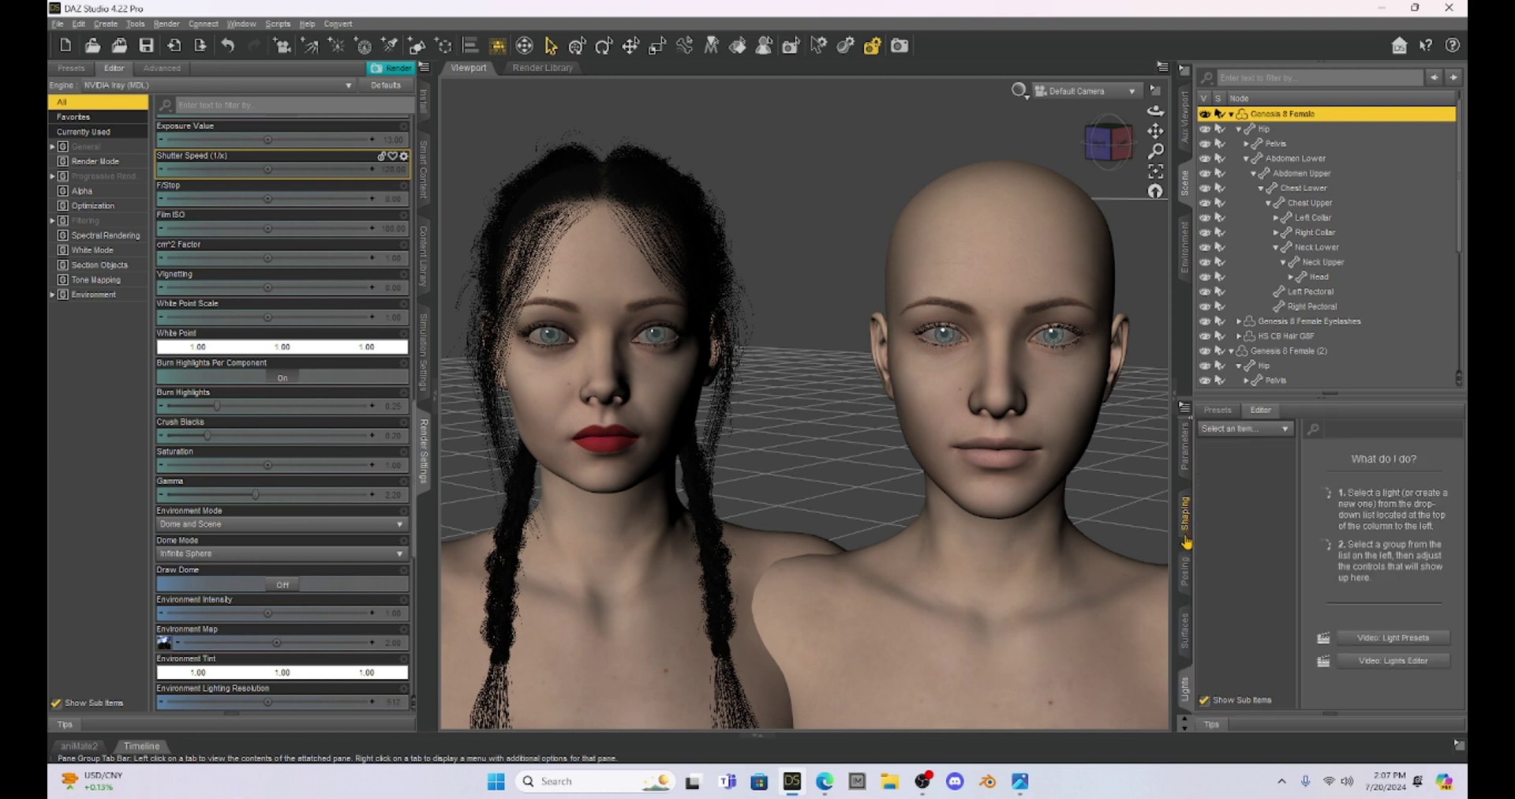
left_click(1186, 543)
left_click(1186, 542)
left_click(1186, 542)
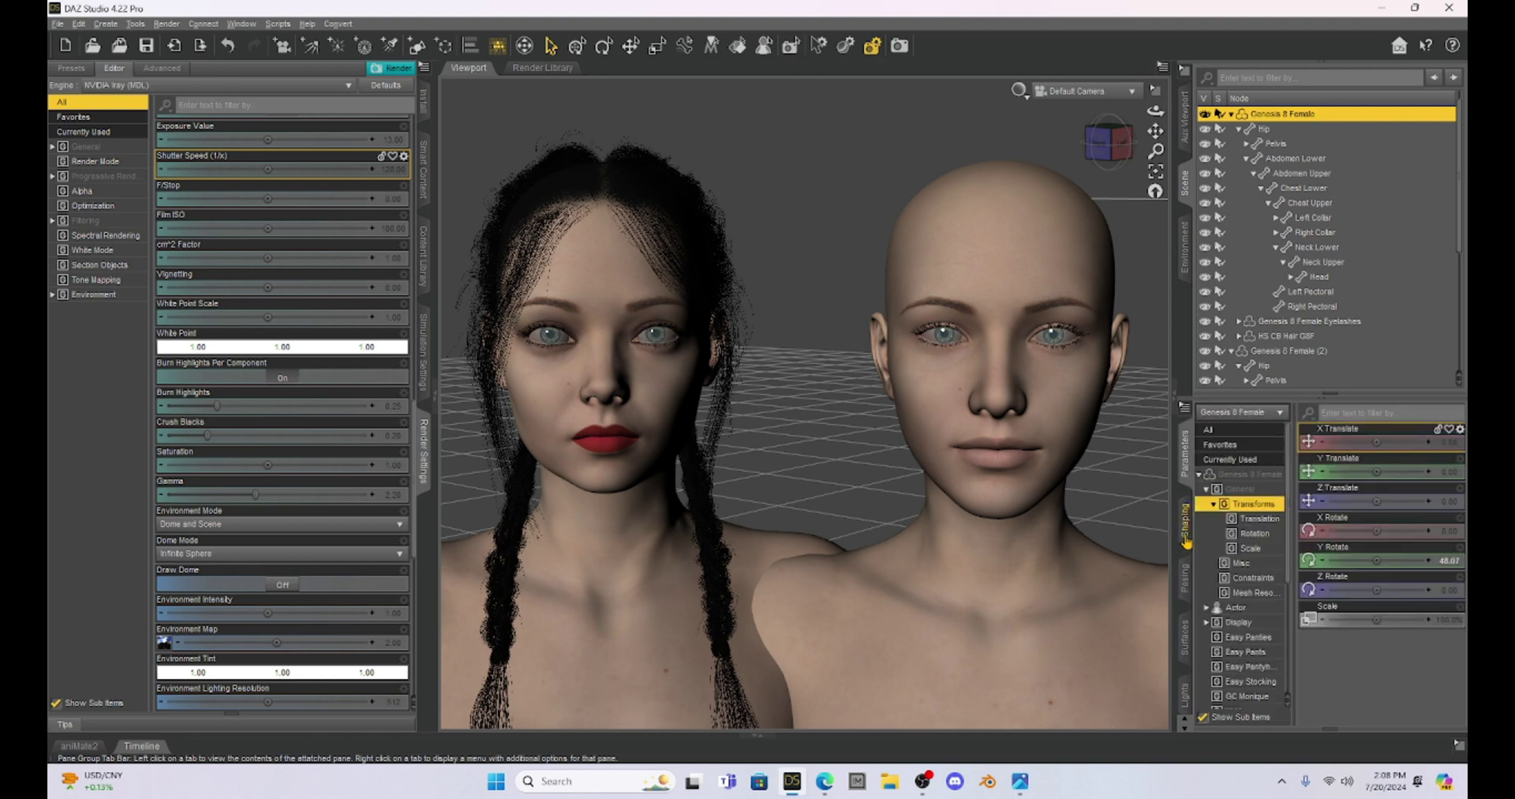
left_click(1190, 666)
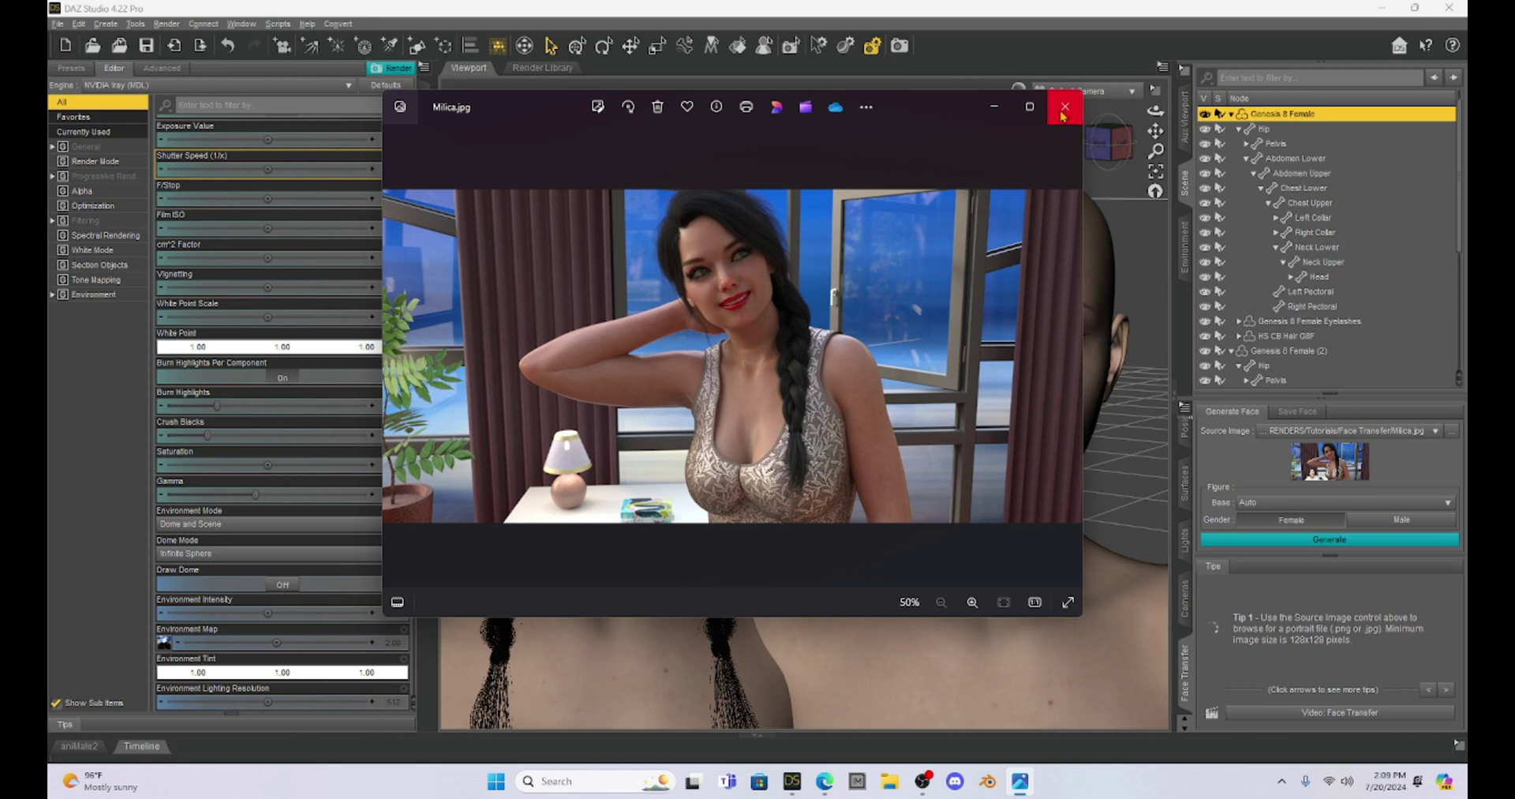
left_click(1064, 107)
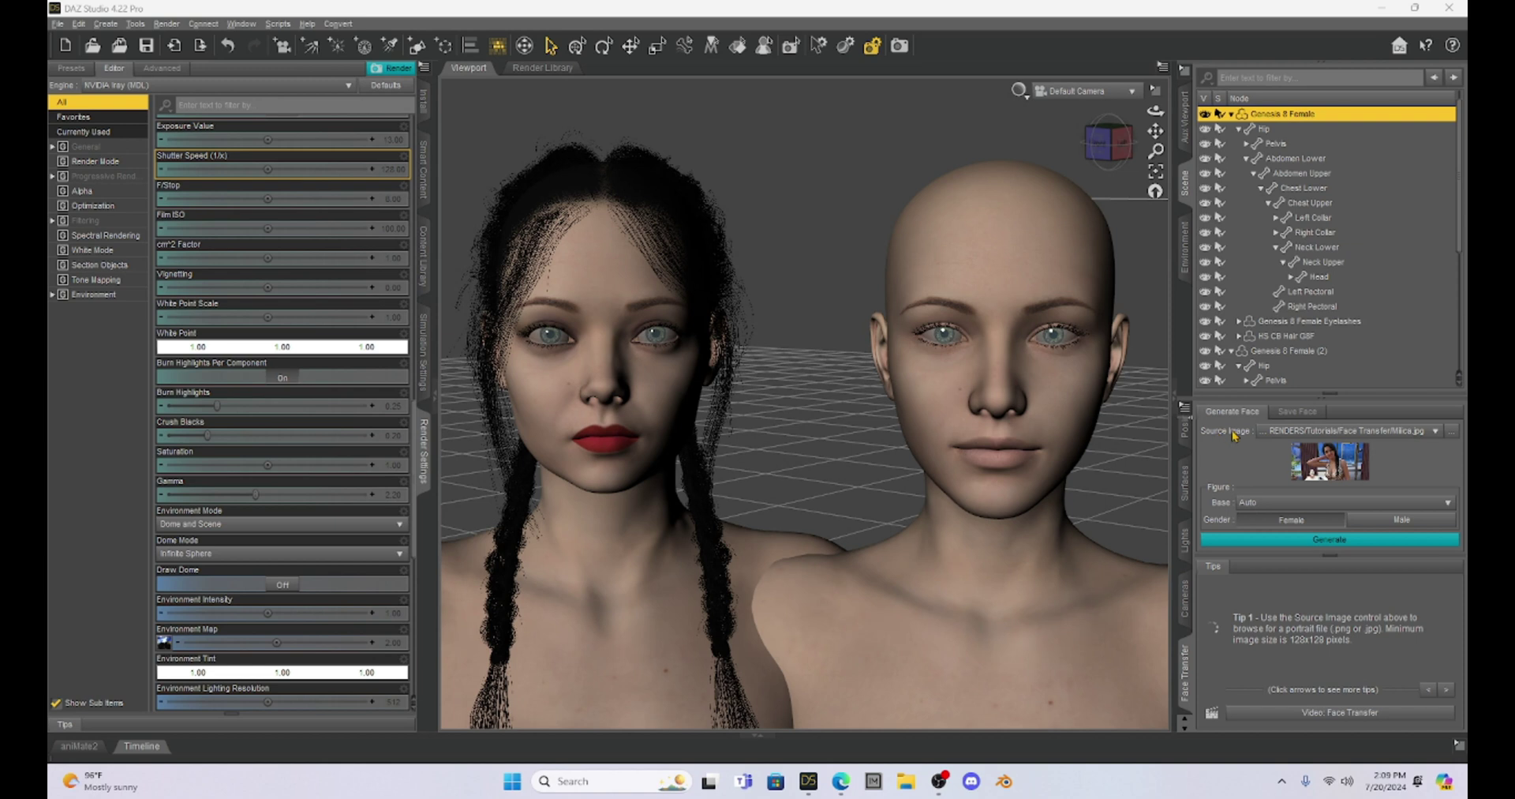
- Load Milica.jpg from the Face Transfer folder as the source image
left_click(1295, 433)
left_click(1300, 402)
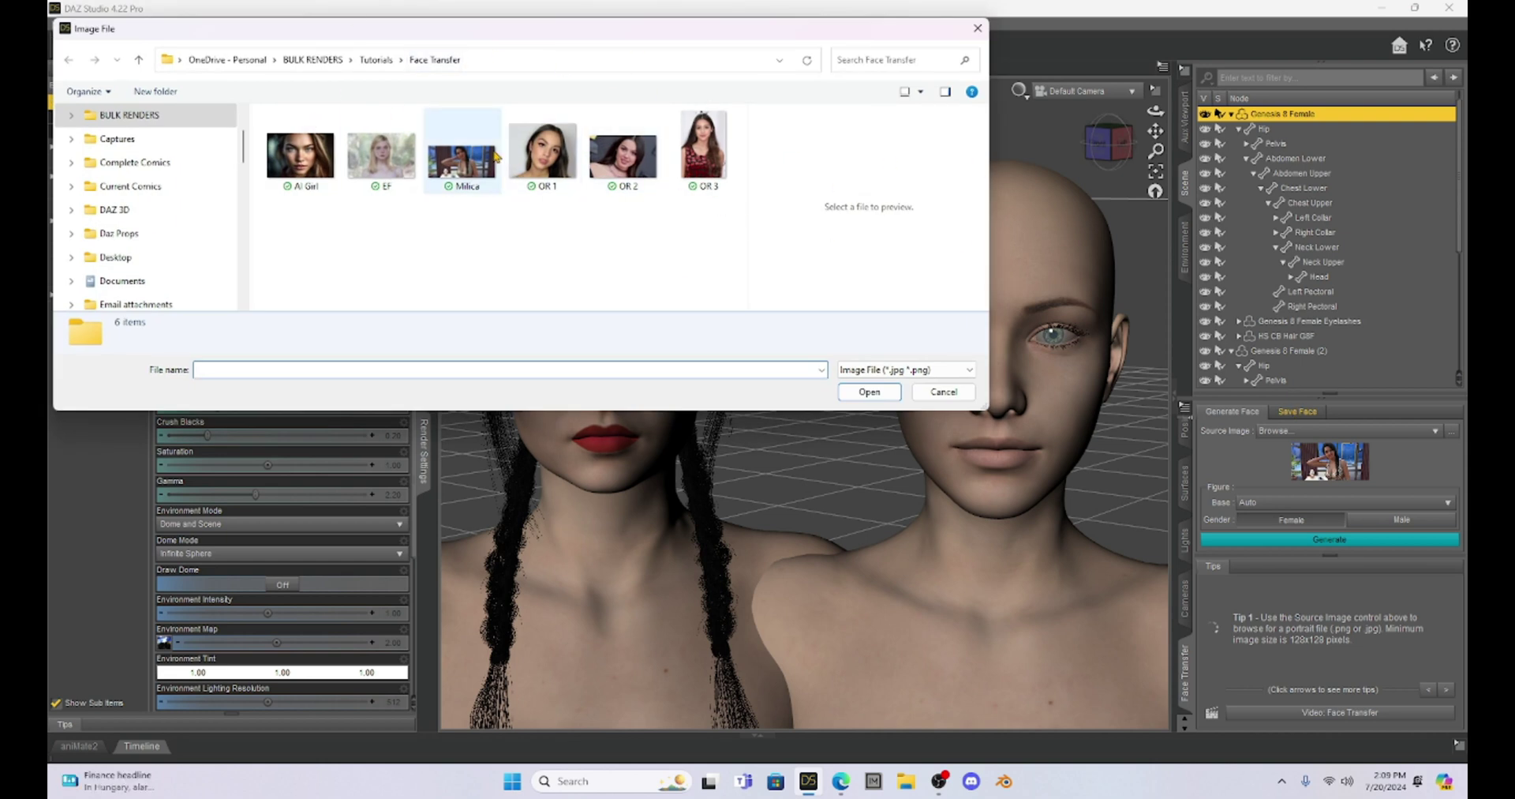
left_click(457, 167)
double_click(458, 167)
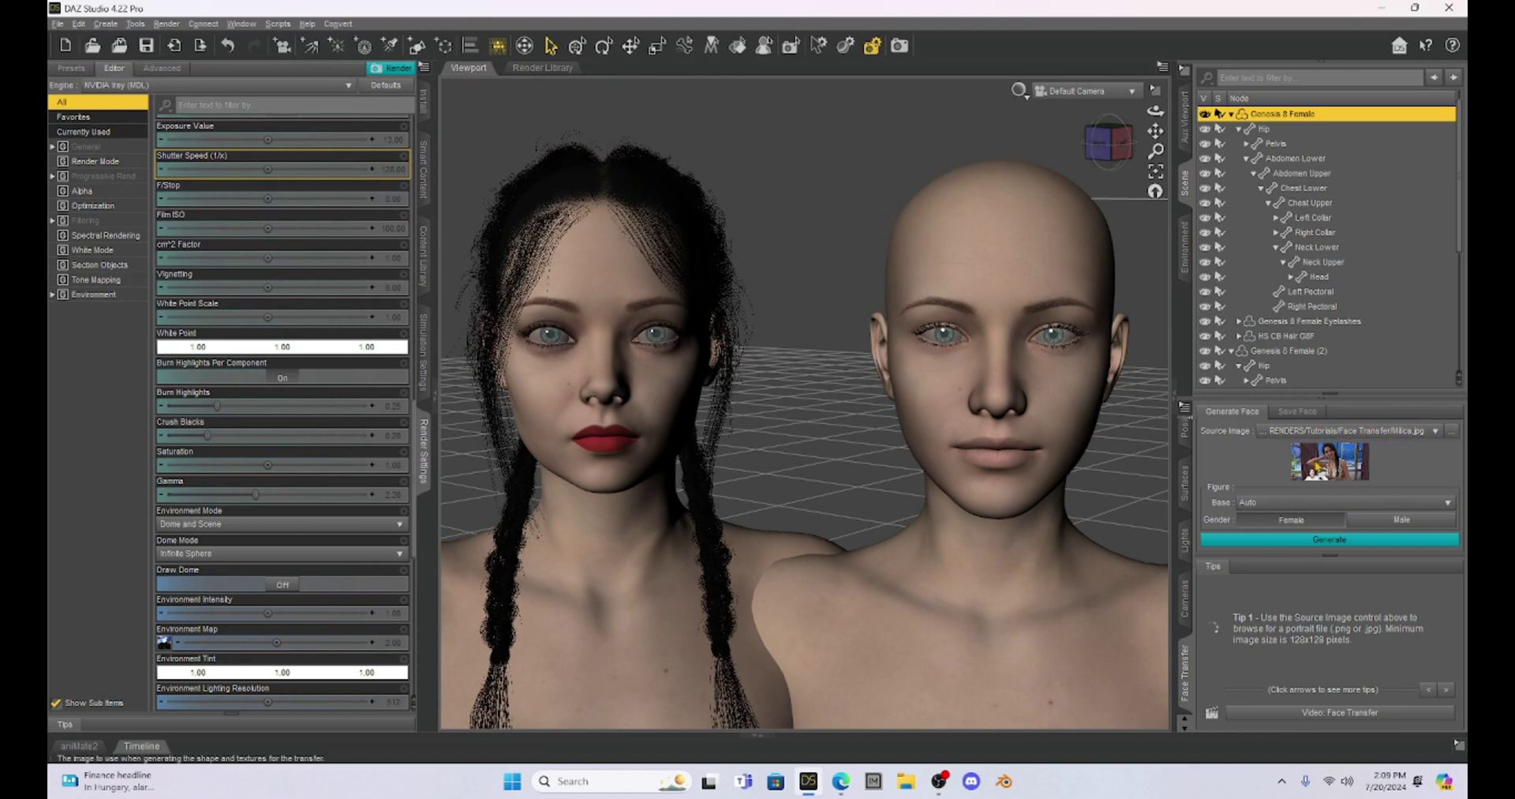
- Keep Base on Auto, set Gender to Female, and target the right-hand Genesis 8 Female (2)
left_click(1264, 508)
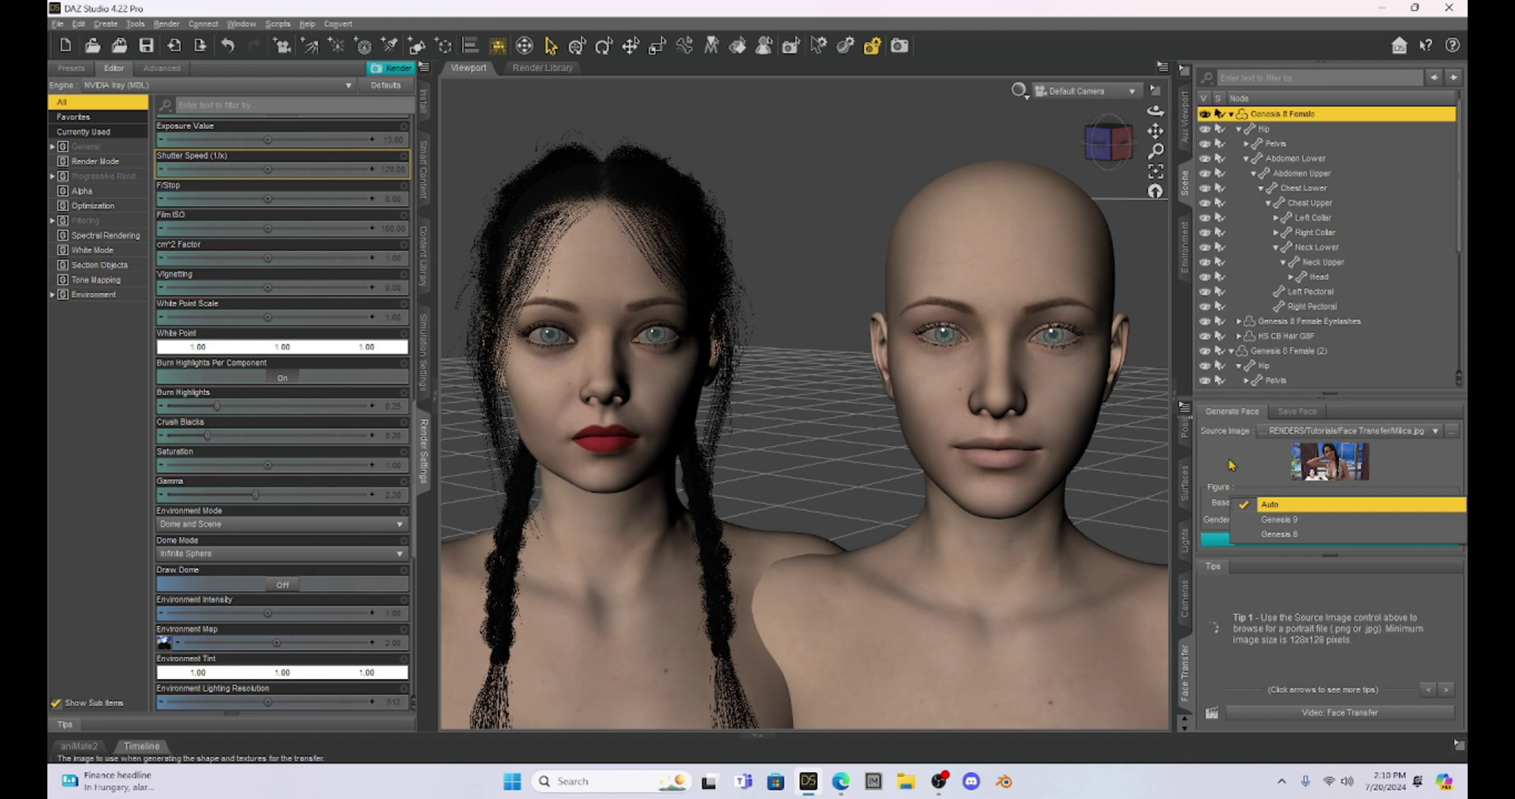
left_click(1259, 507)
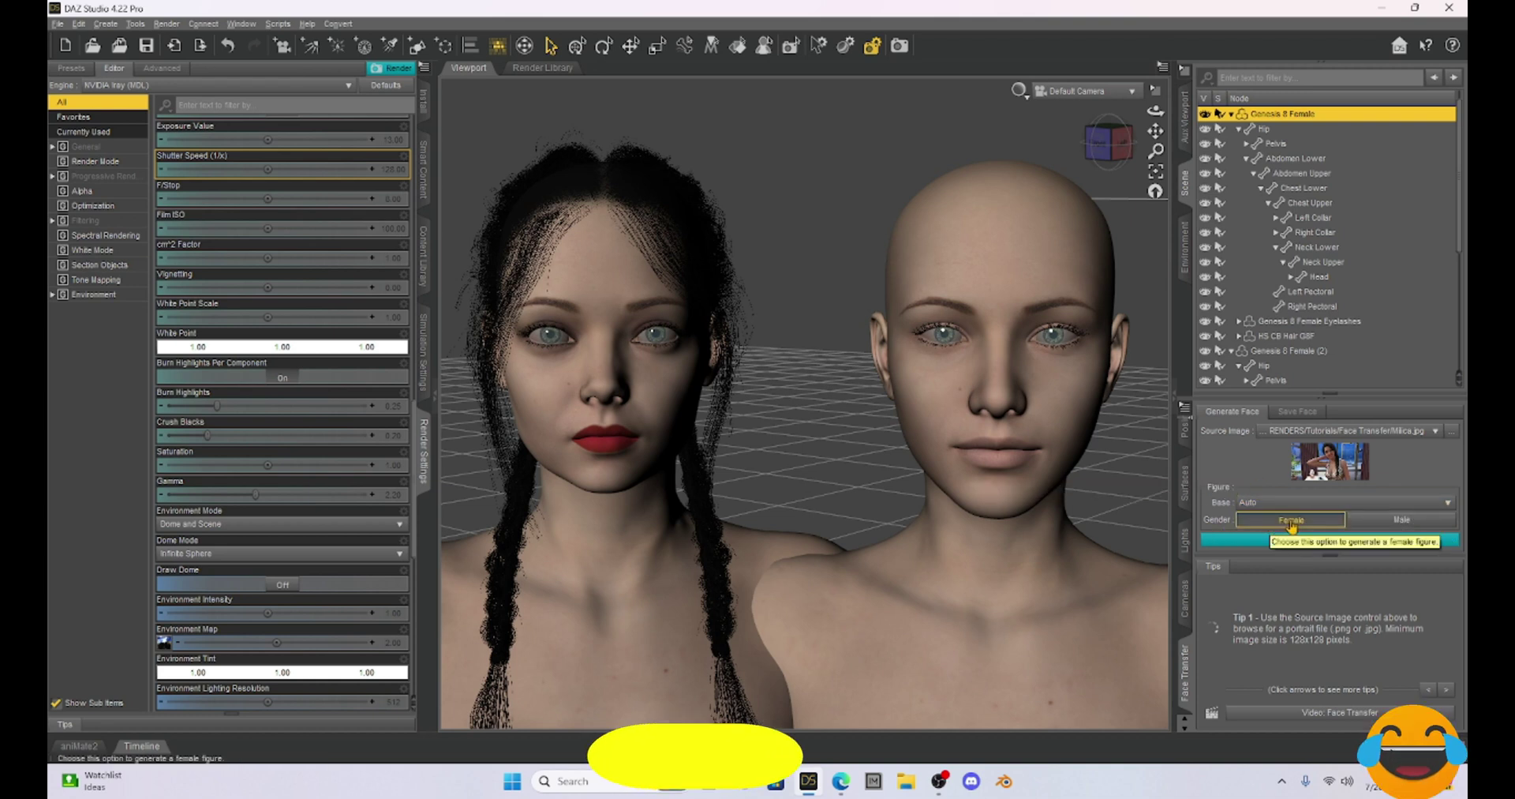
left_click(1243, 543)
left_click(983, 258)
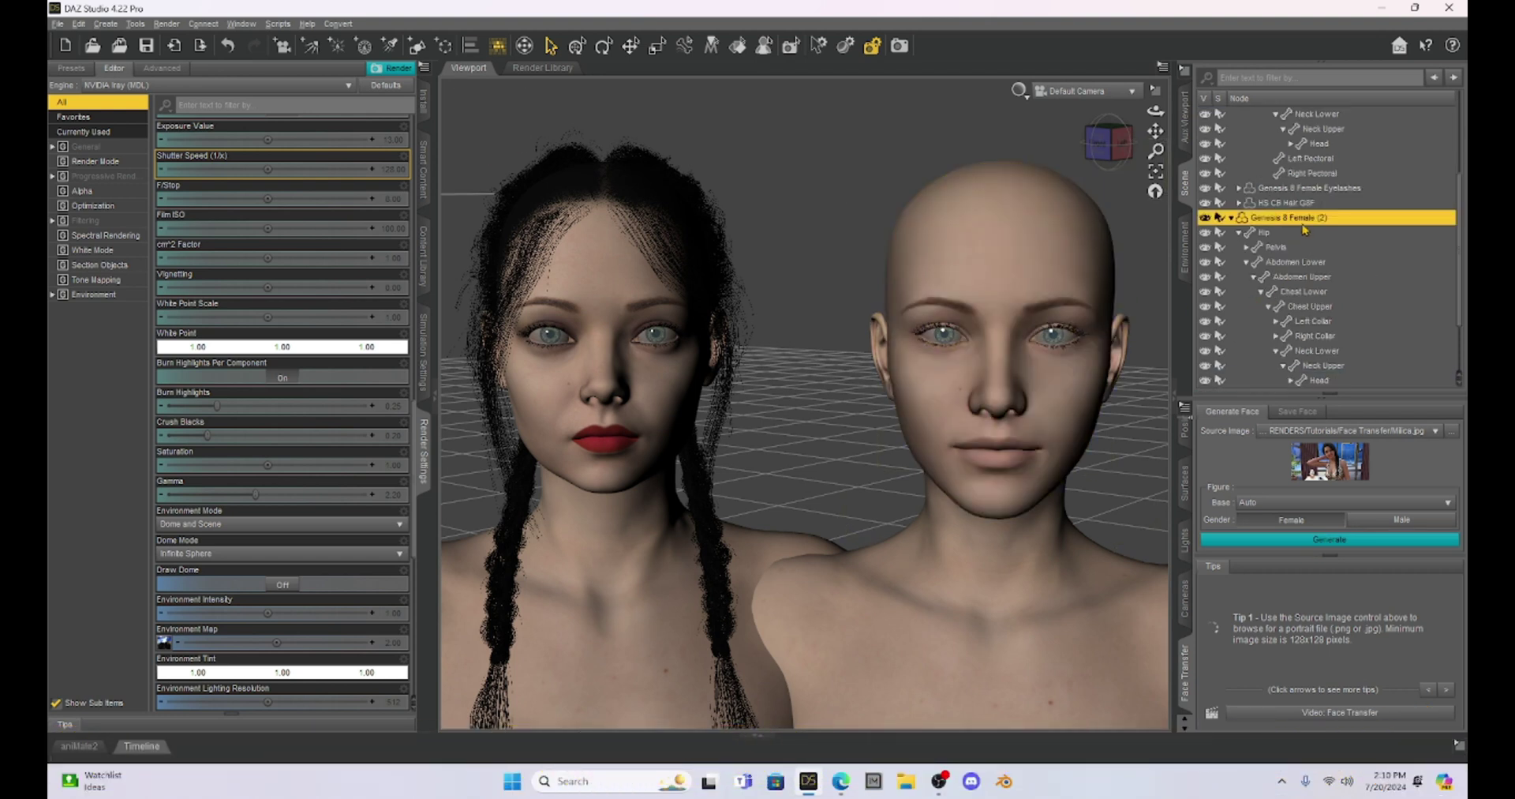
left_click(1330, 540)
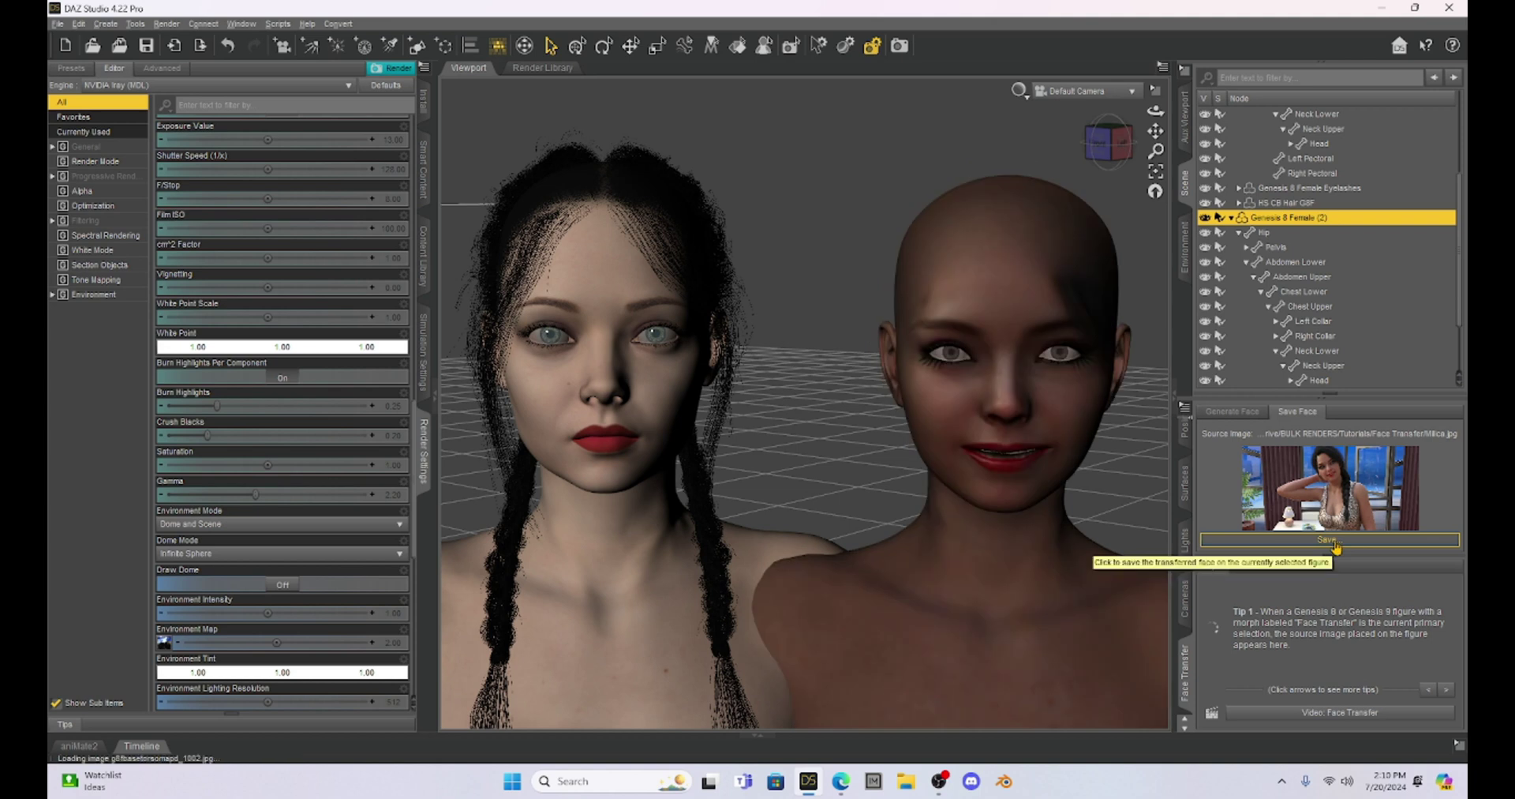
left_click(1333, 542)
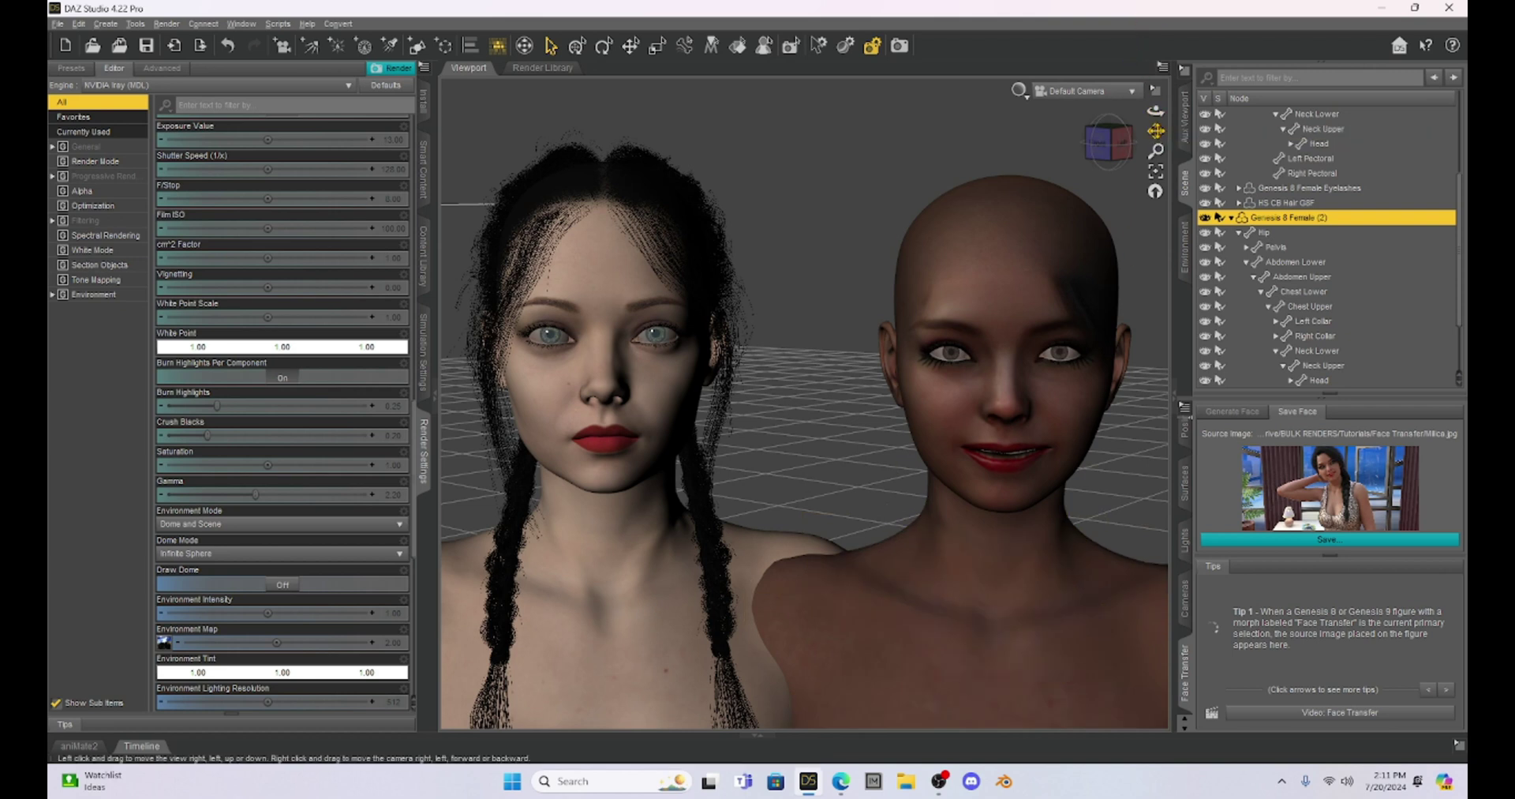
left_click_drag(1156, 130, 1146, 123)
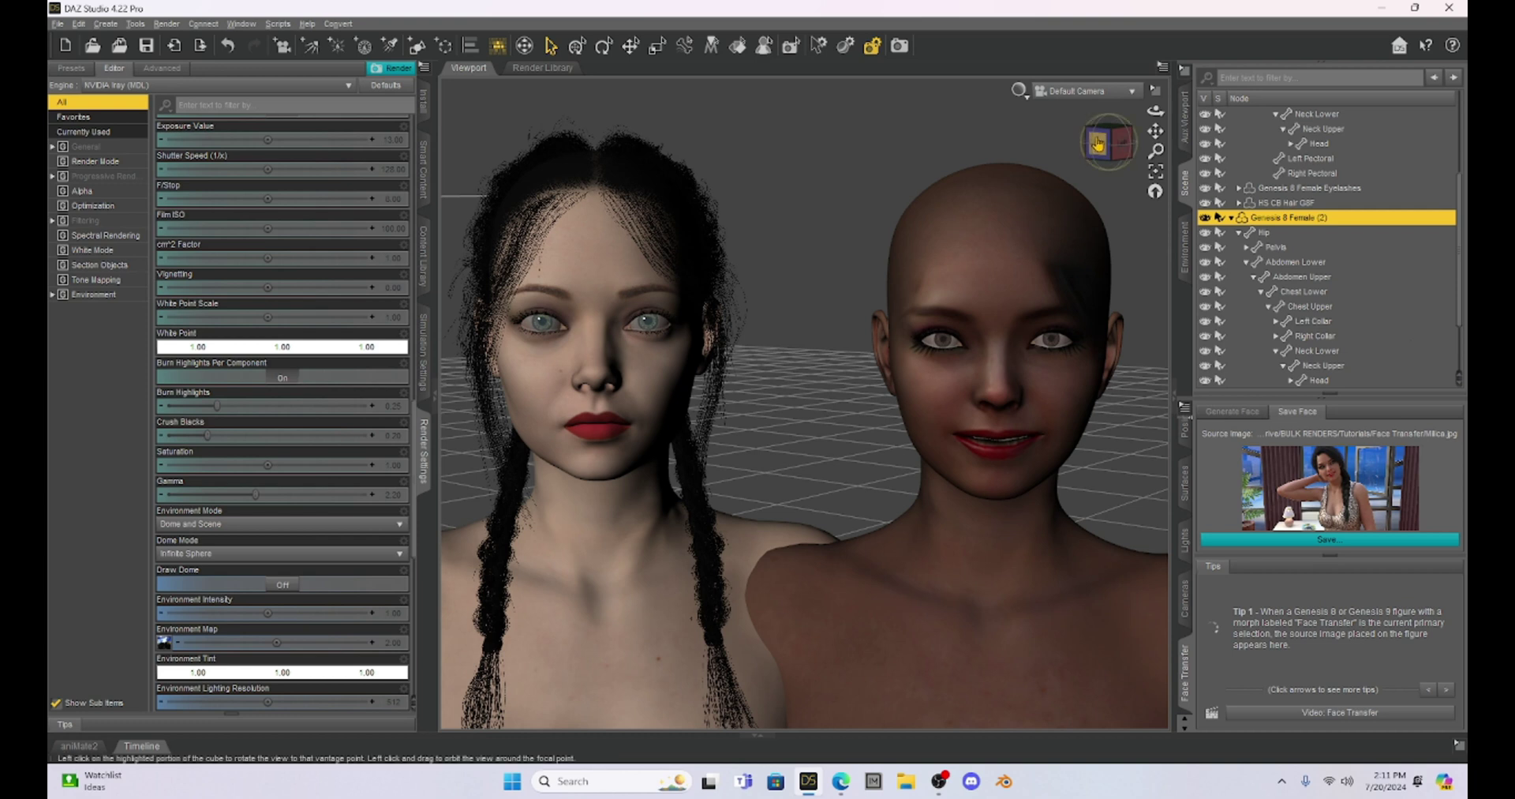
mouse_move(1099, 145)
left_mouse_down()
mouse_move(1136, 143)
mouse_move(1107, 143)
left_mouse_up()
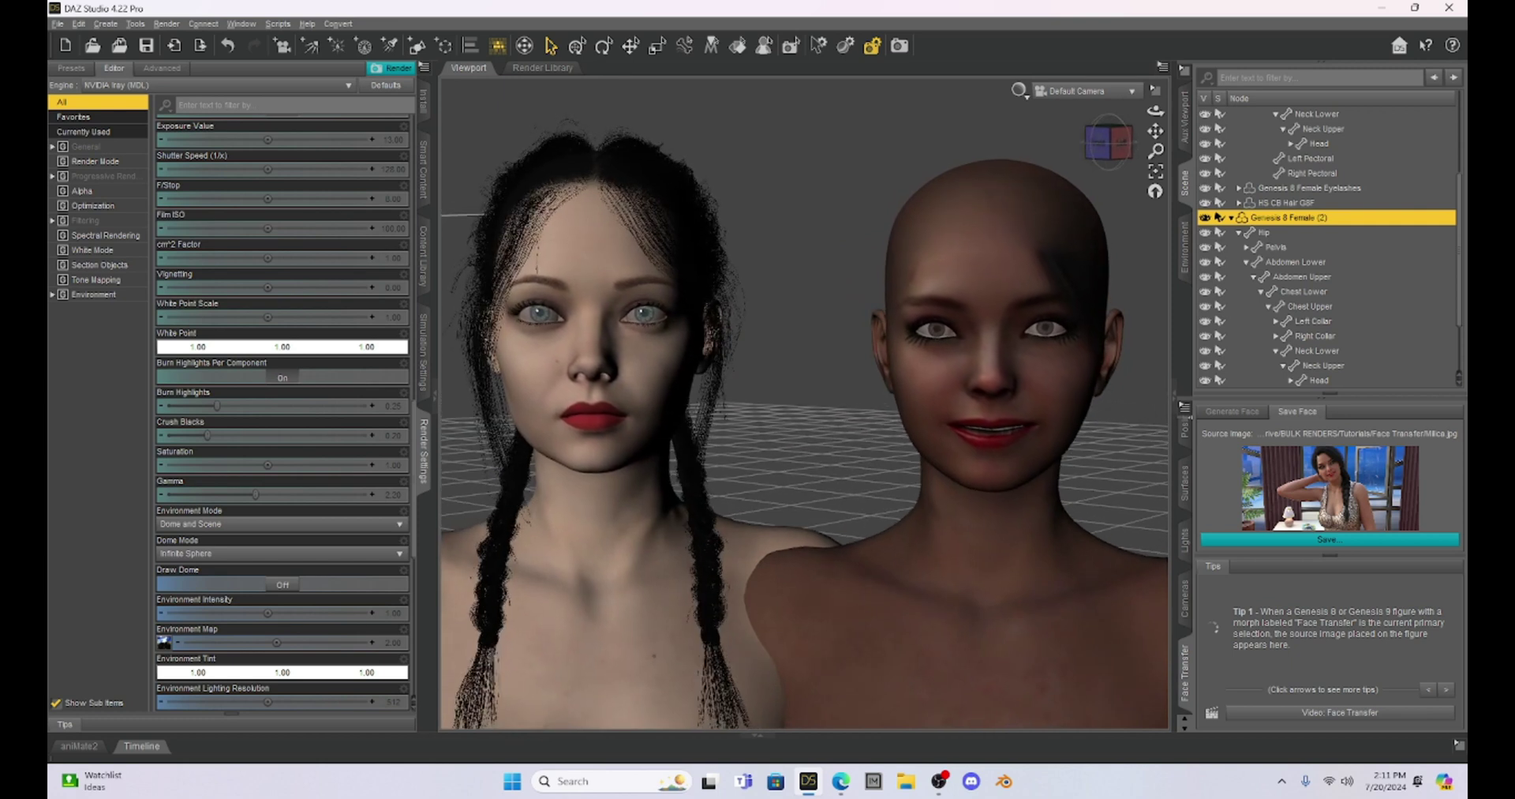
left_click(994, 237)
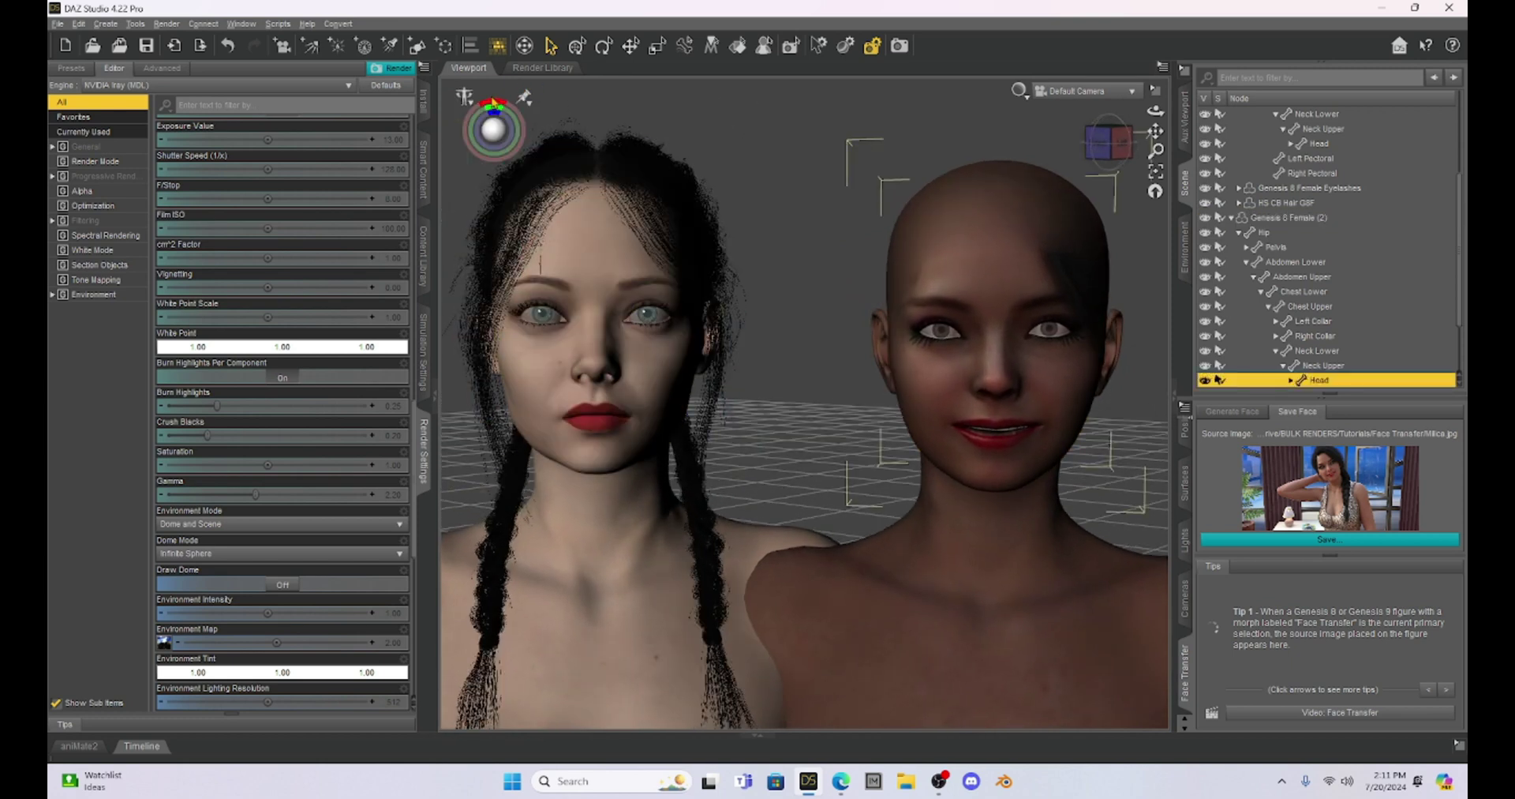
left_click(997, 240)
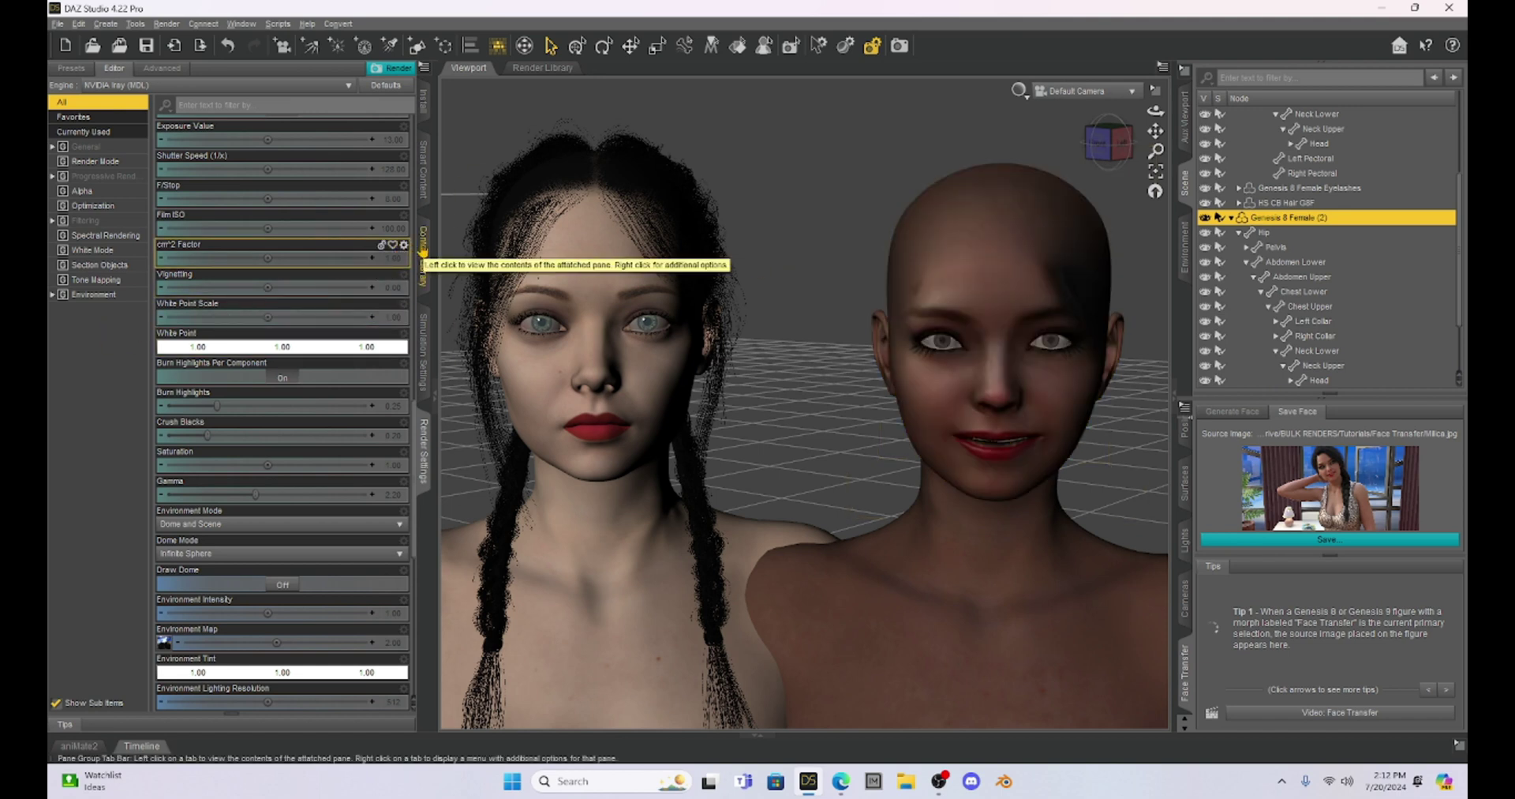
- Apply Milica Skin from Milica HD For Genesis 8 Female to the right figure
left_click(423, 251)
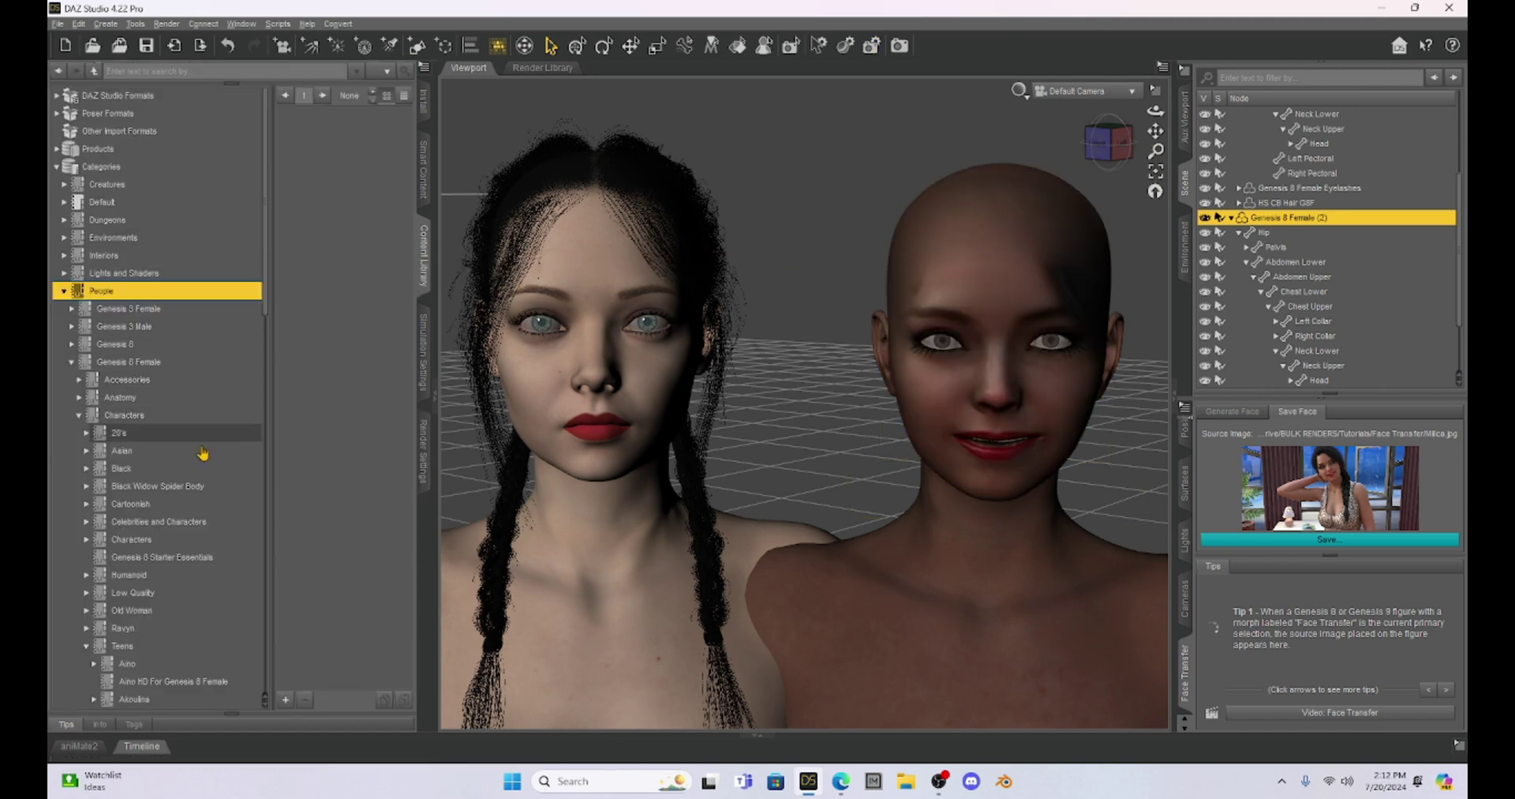
scroll(207, 470, "down", 1)
scroll(210, 476, "down", 10)
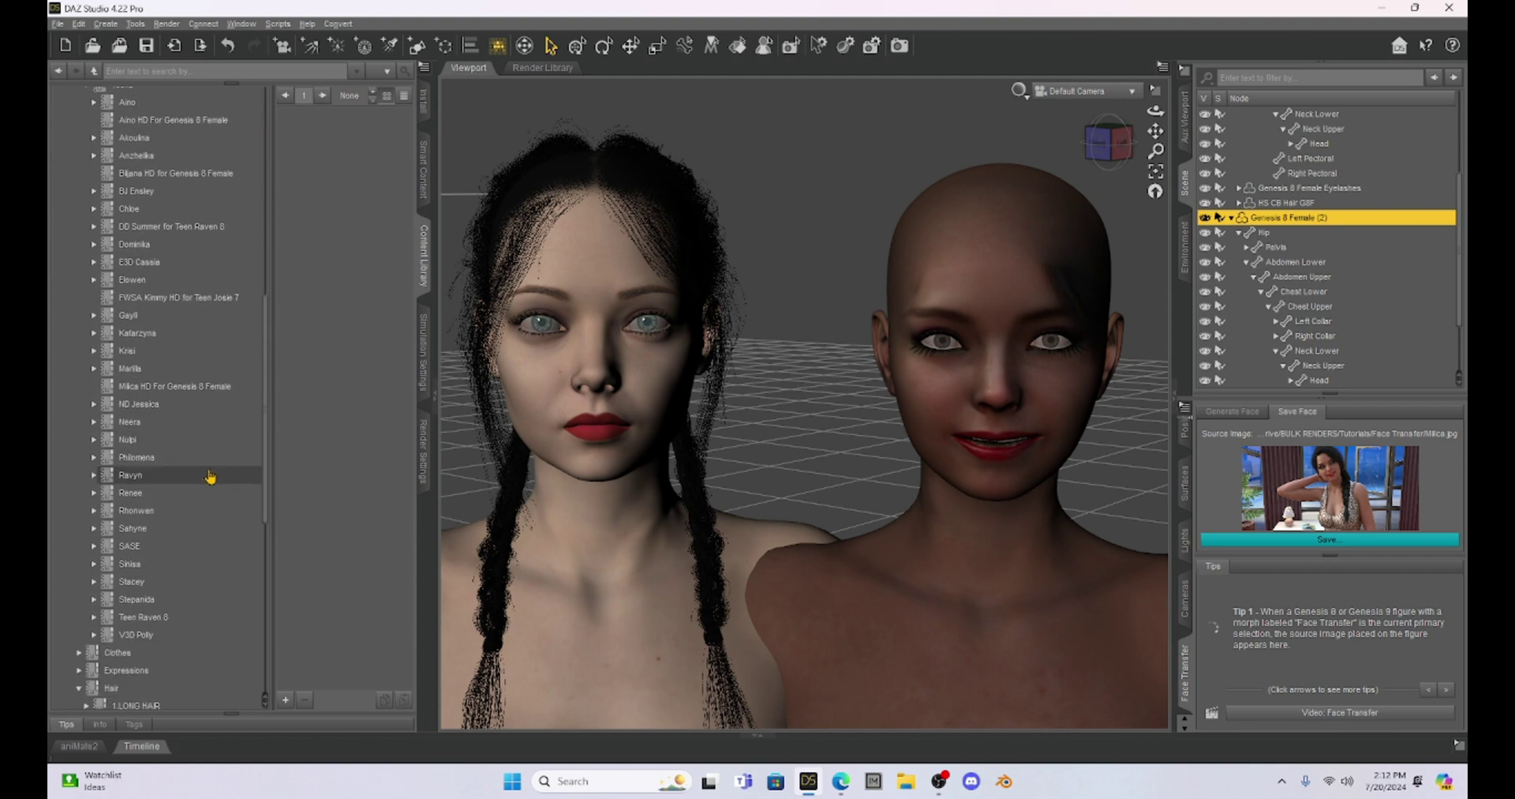
left_click(150, 386)
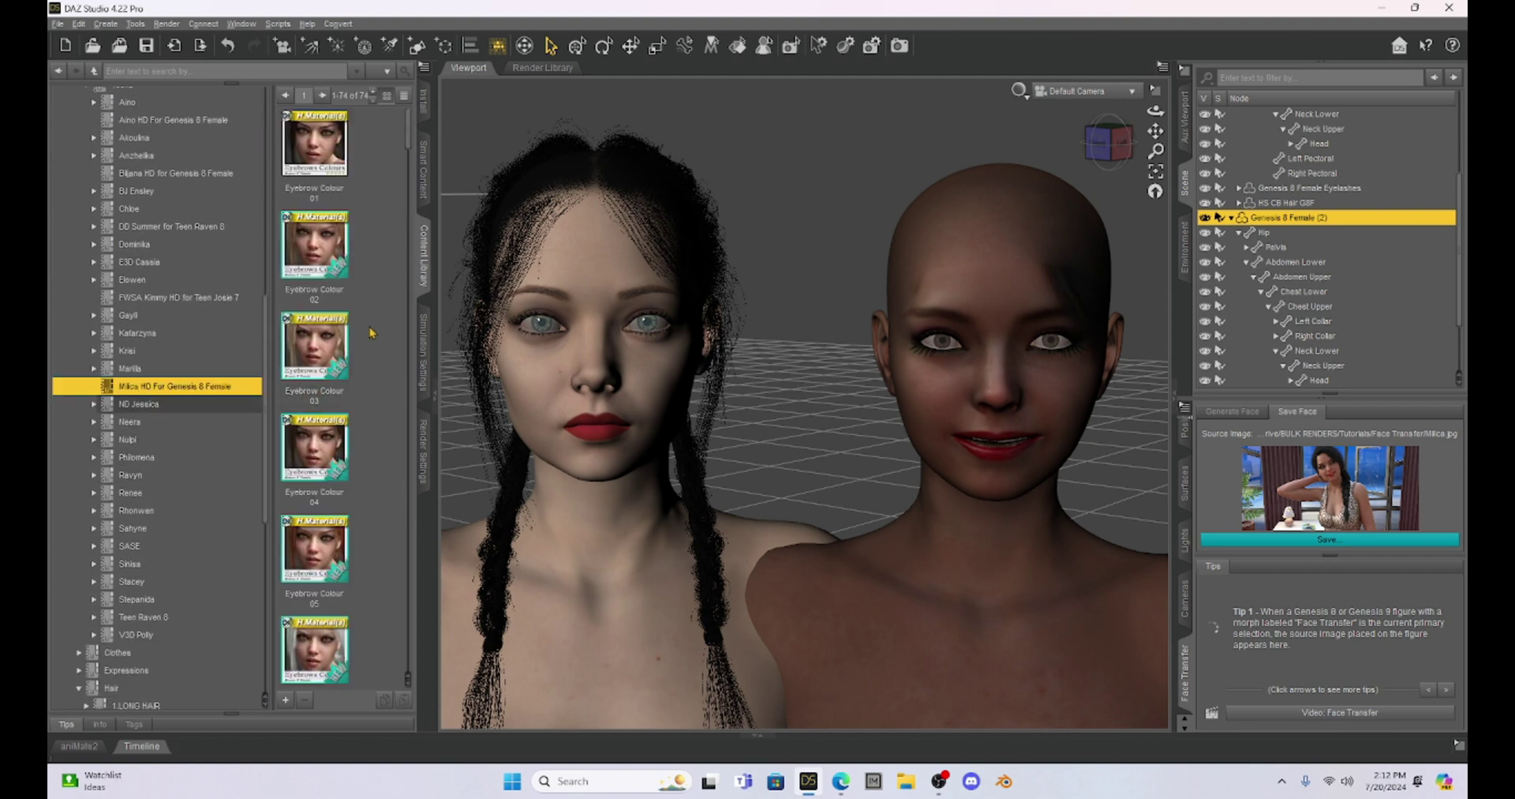
scroll(380, 325, "down", 5)
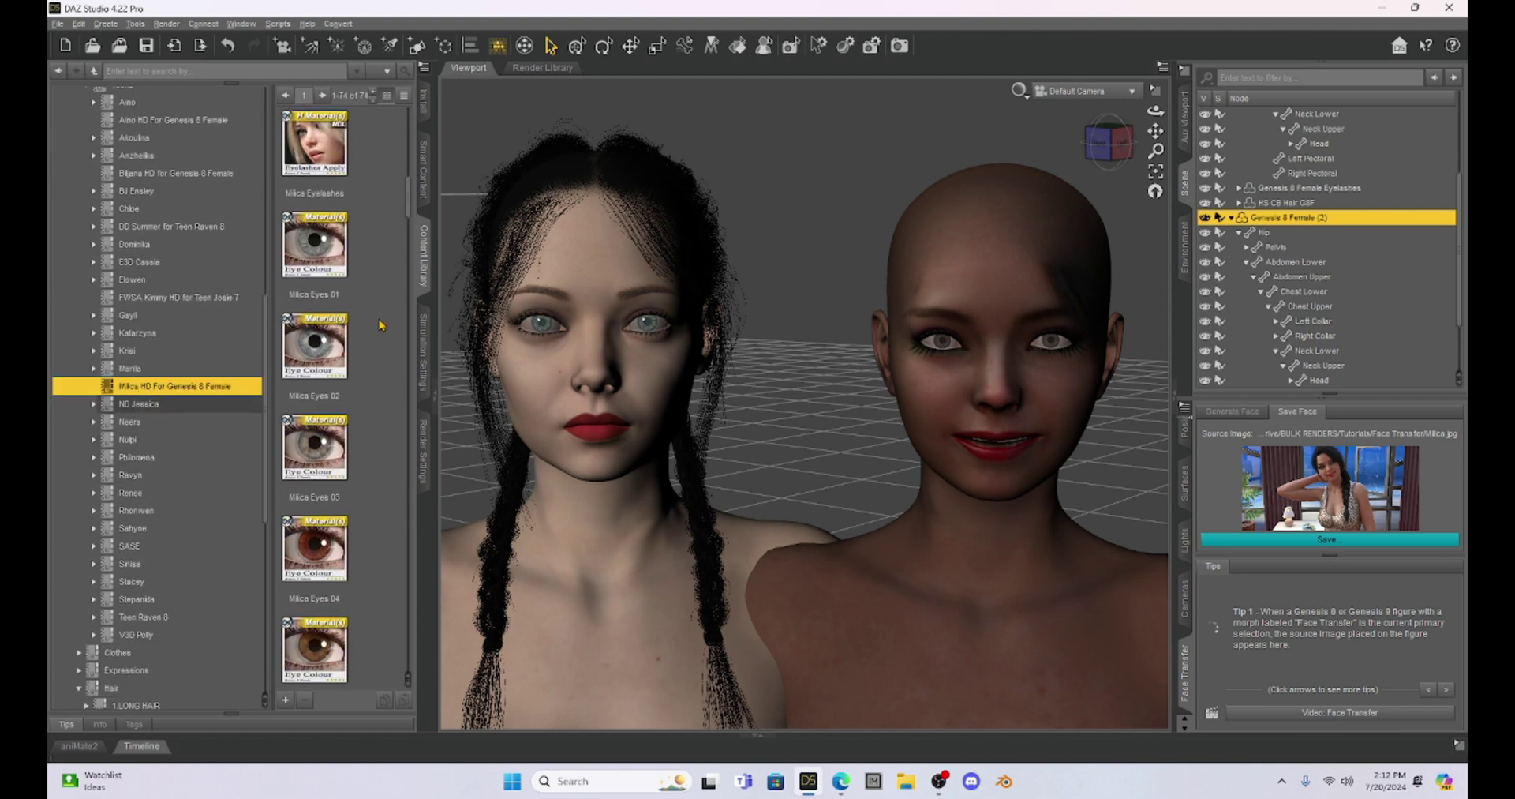
scroll(380, 324, "down", 4)
scroll(379, 324, "down", 8)
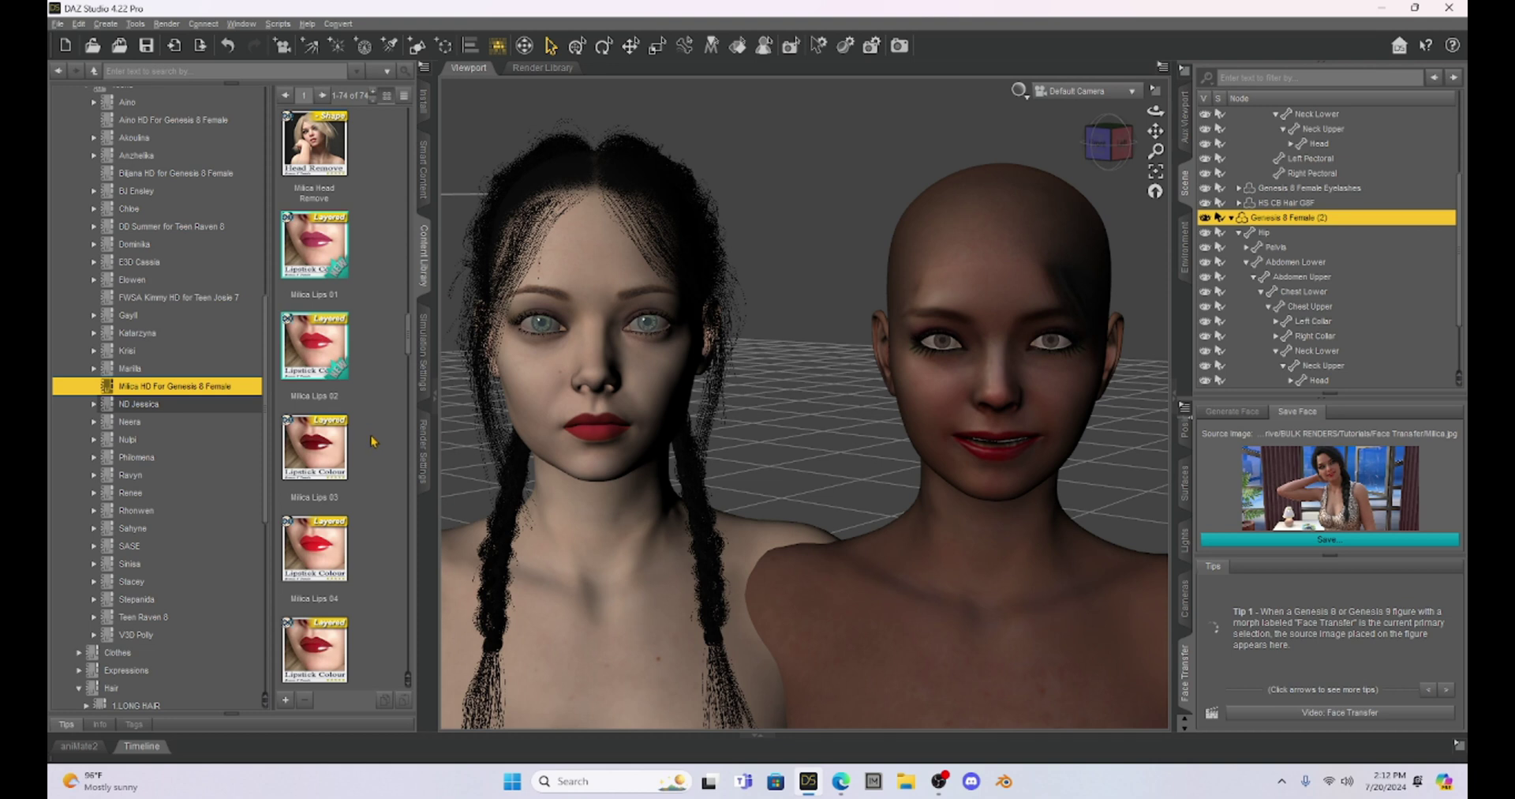
scroll(369, 439, "down", 6)
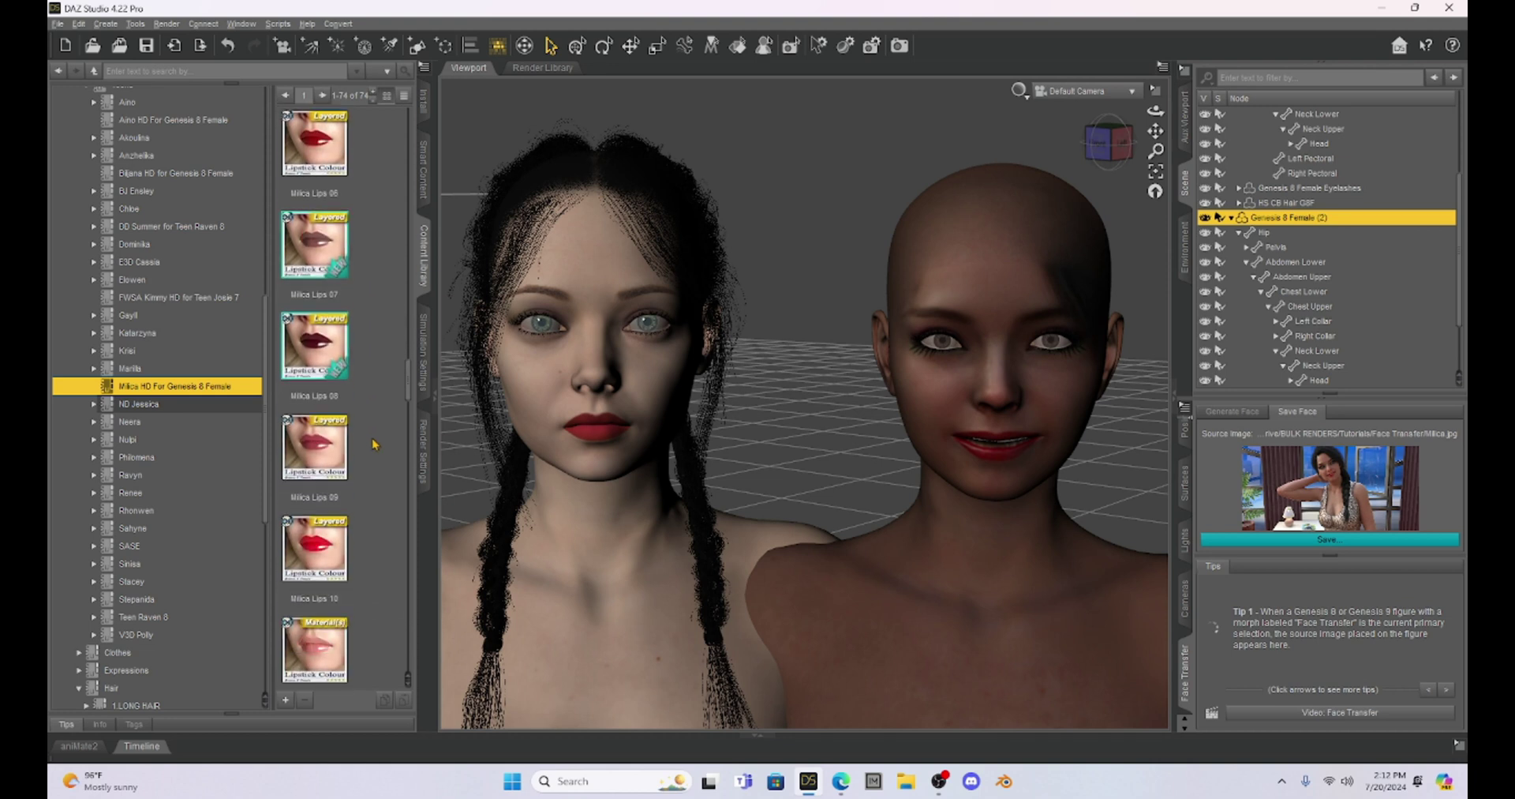
scroll(374, 444, "down", 3)
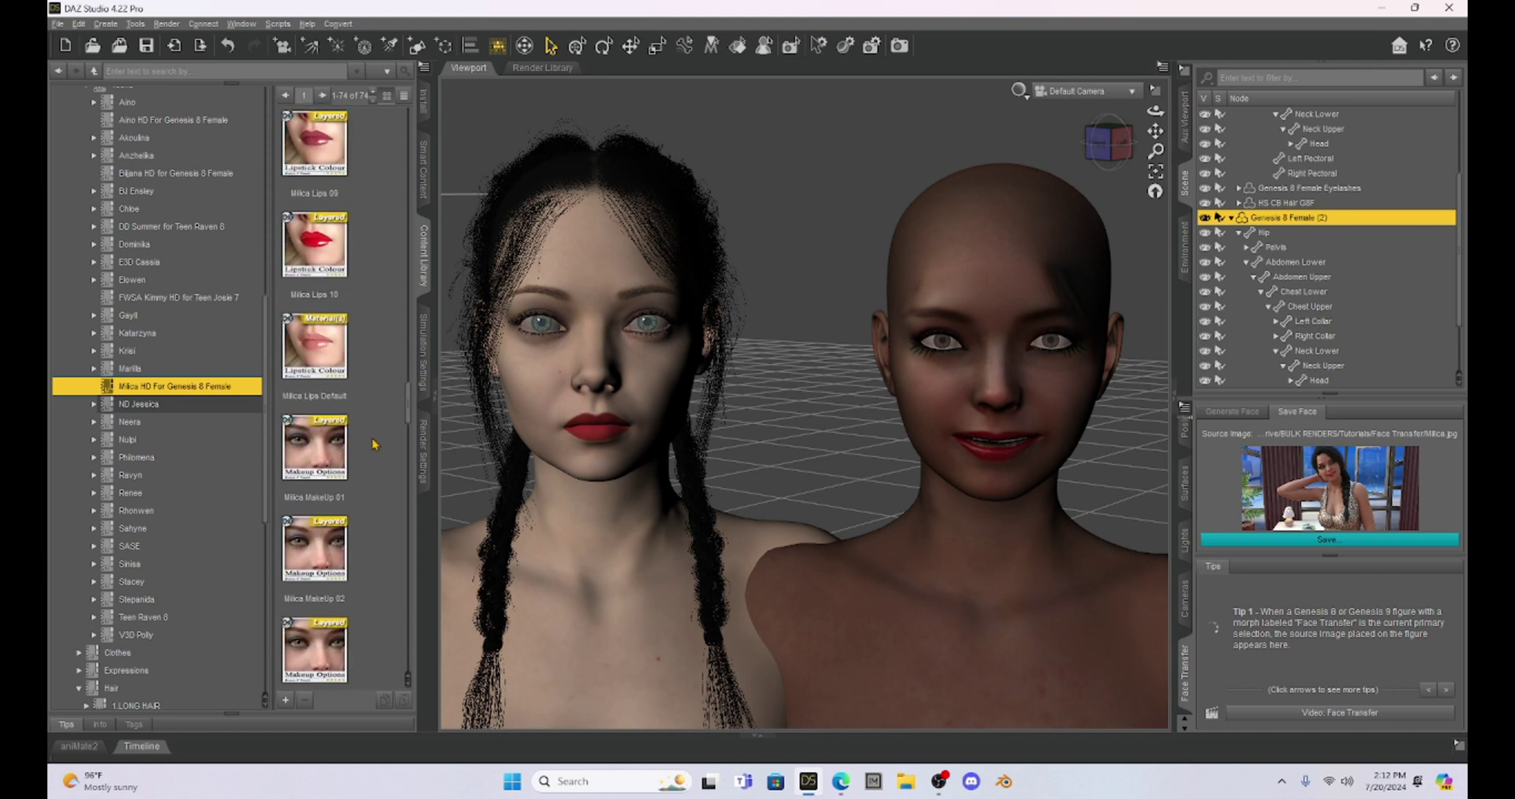
scroll(374, 444, "down", 3)
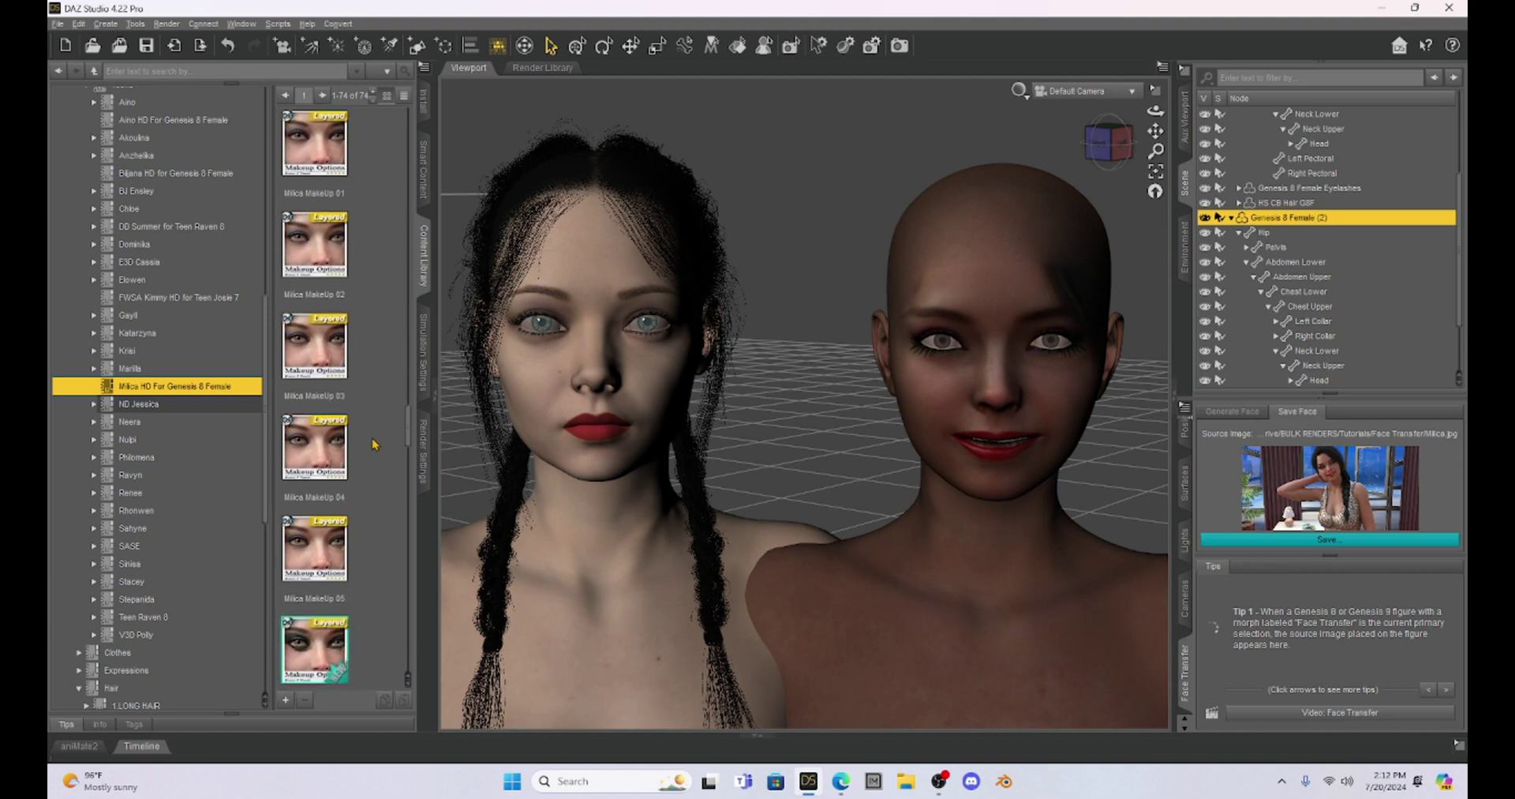
scroll(374, 444, "down", 3)
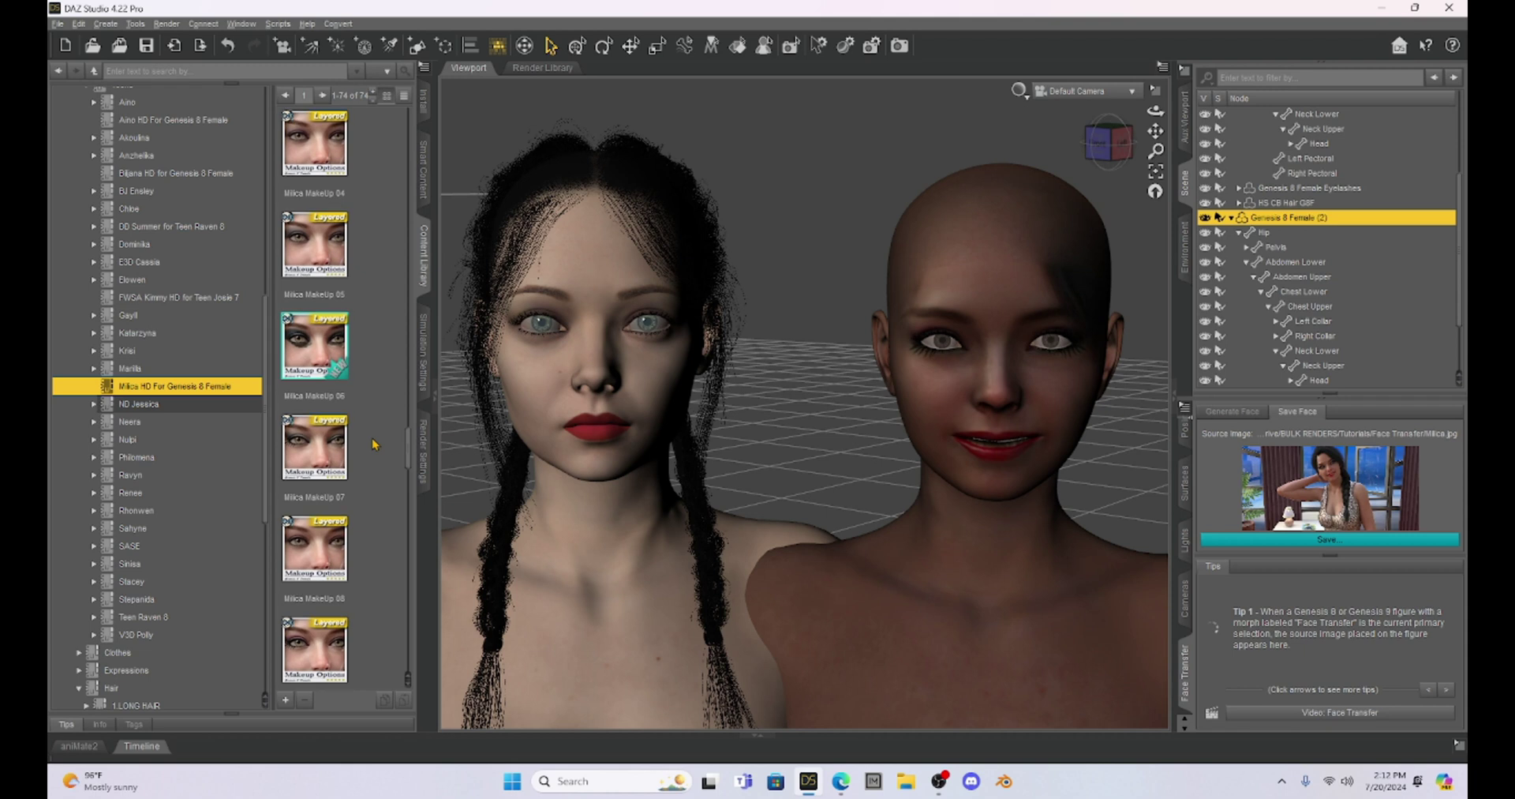
scroll(374, 444, "down", 3)
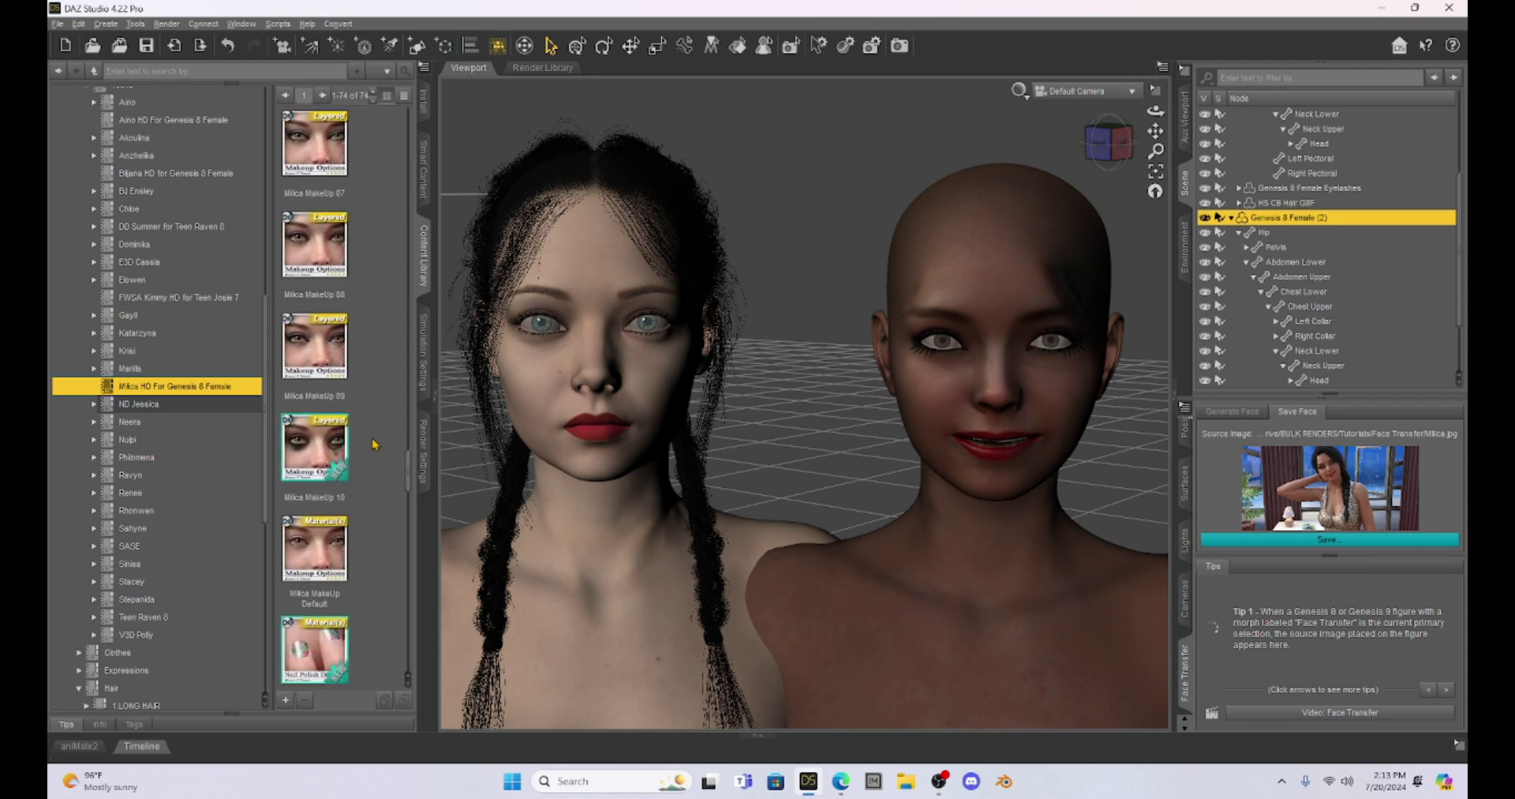
scroll(374, 443, "down", 3)
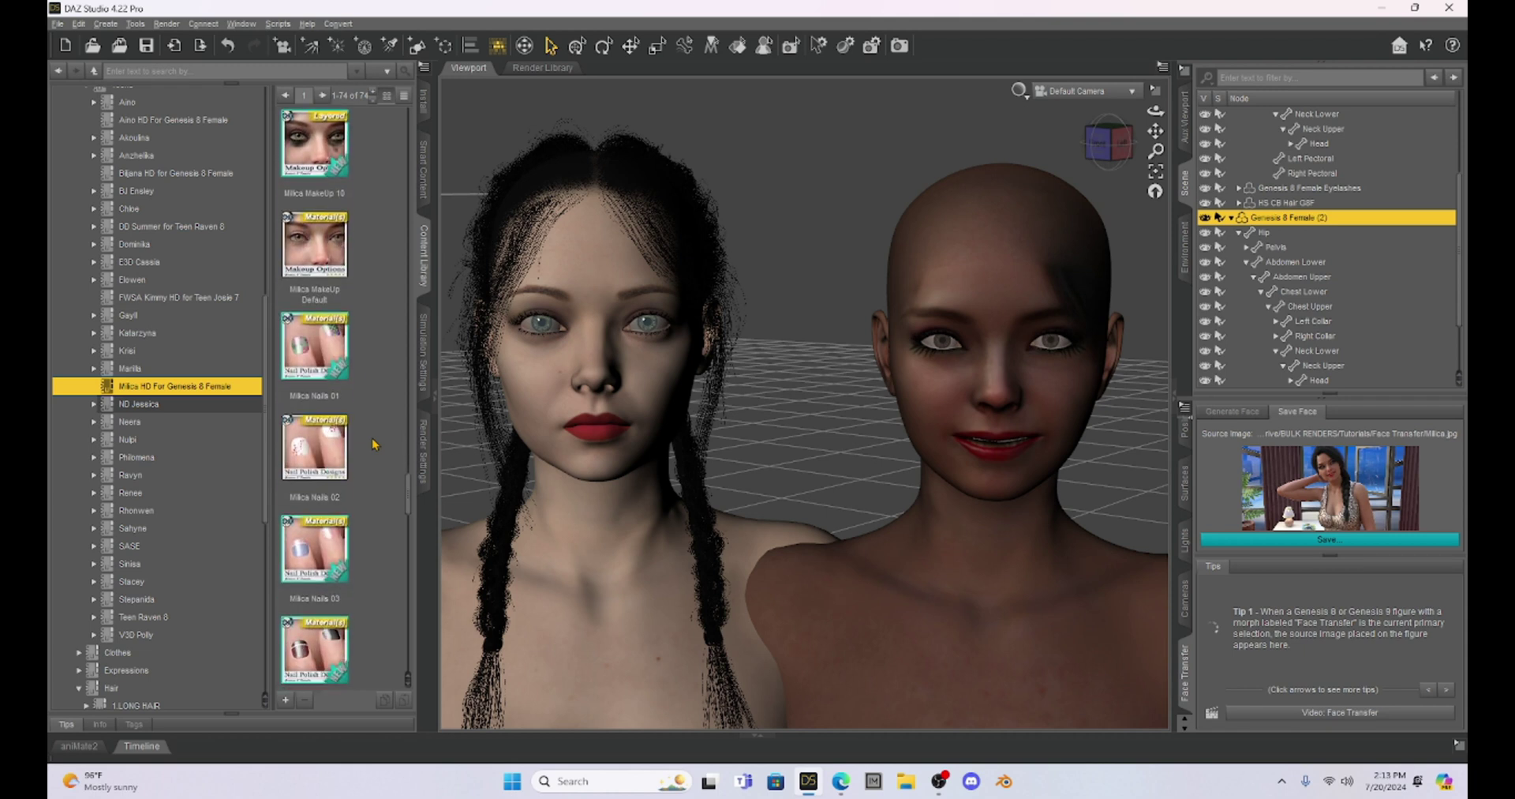
scroll(374, 444, "down", 5)
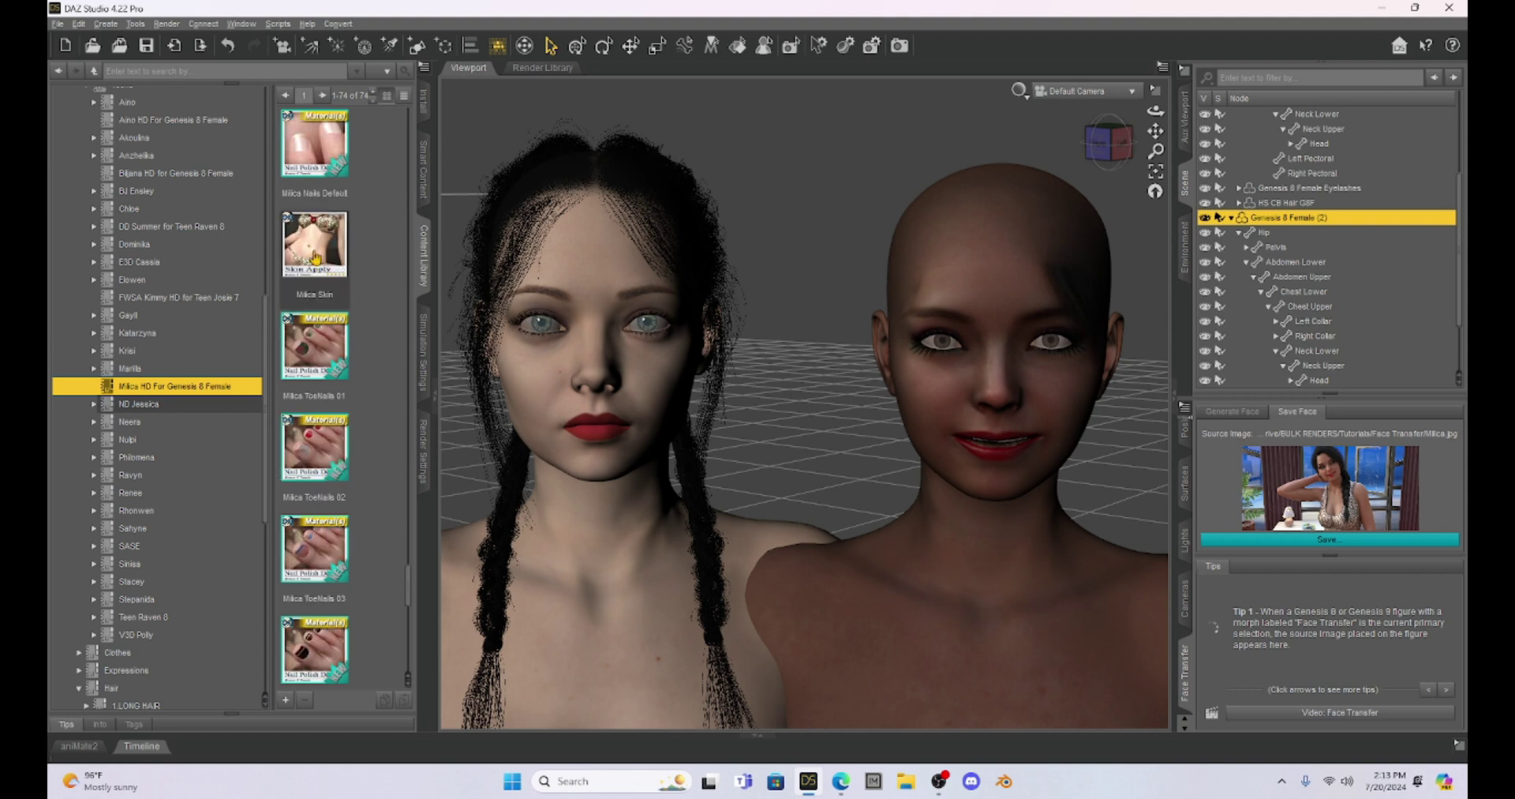
double_click(314, 258)
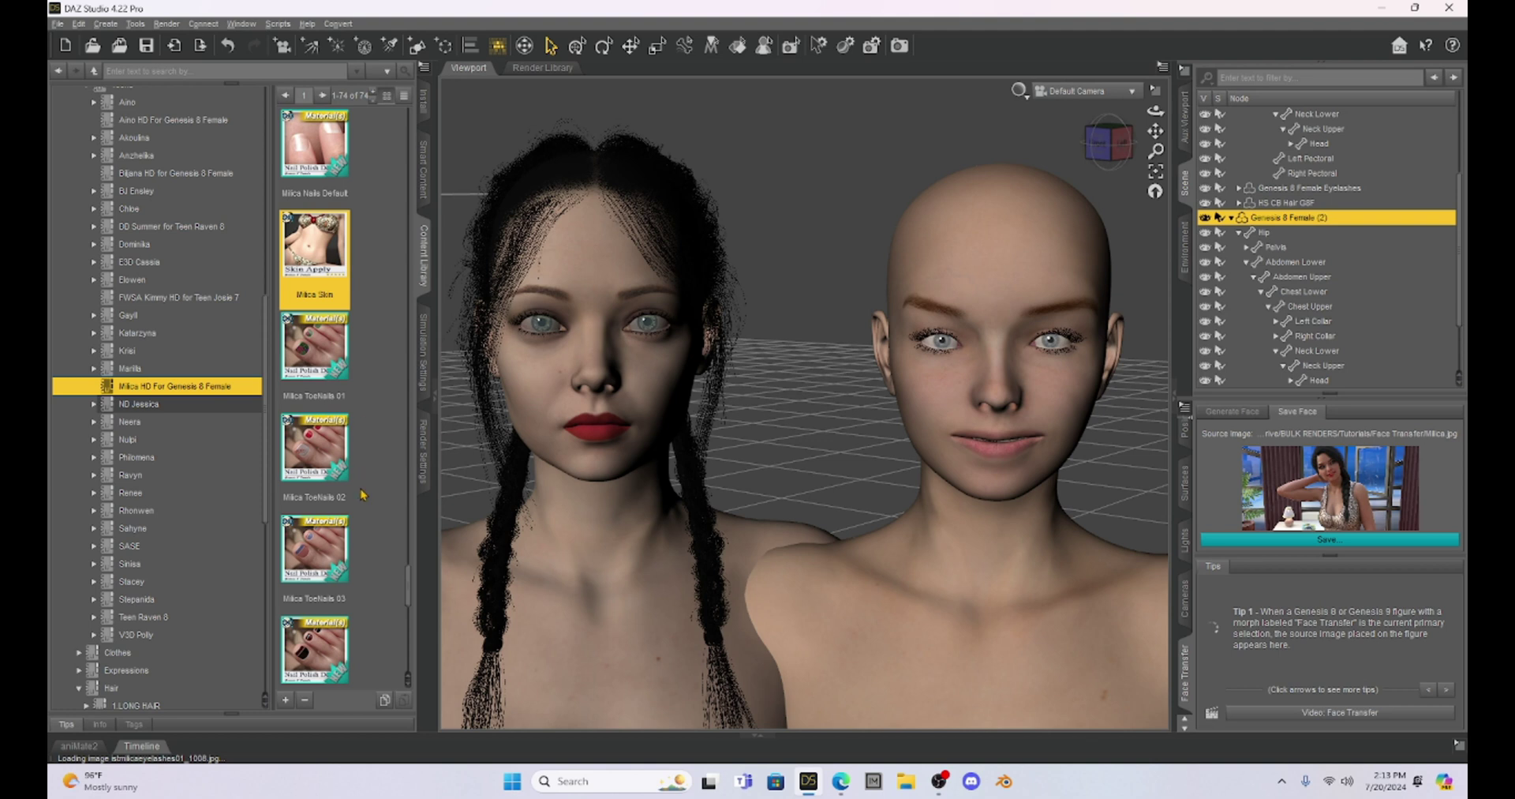
- Apply Milica MakeUp 08 eye makeup and Milica Lips 06 red lipstick
scroll(363, 494, "up", 3)
scroll(363, 494, "up", 10)
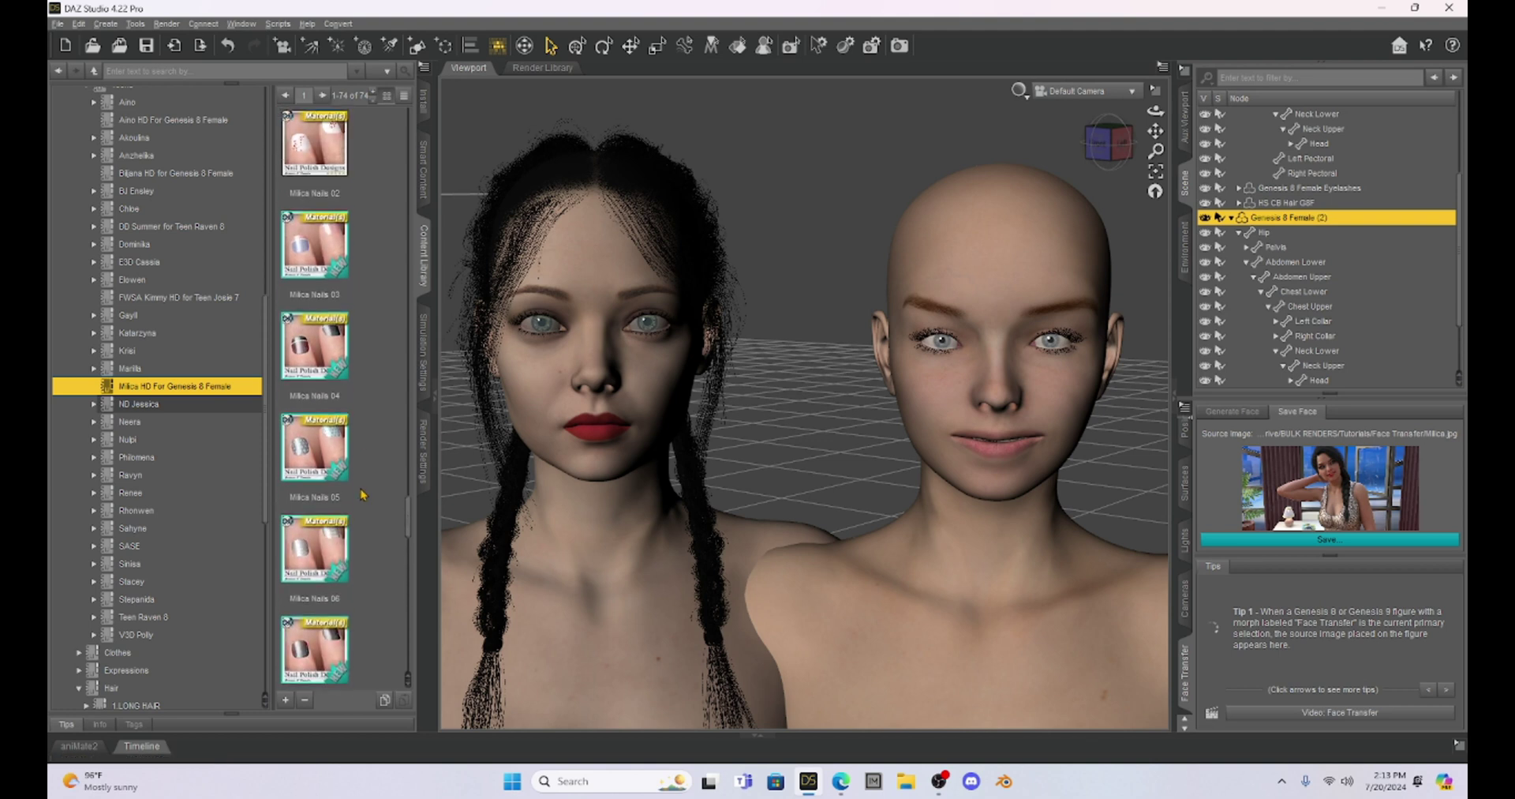
scroll(364, 406, "up", 3)
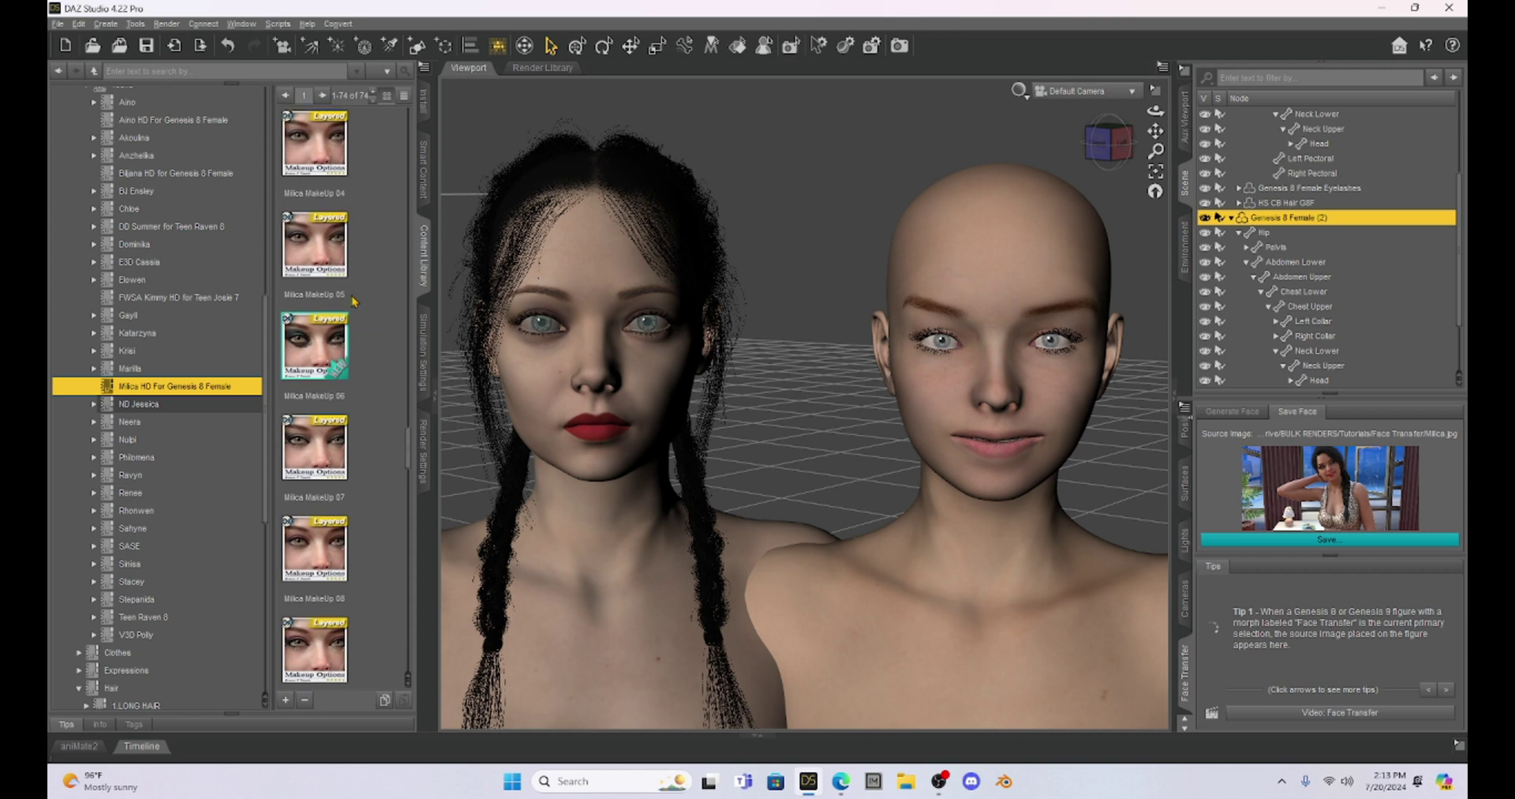
left_click(321, 249)
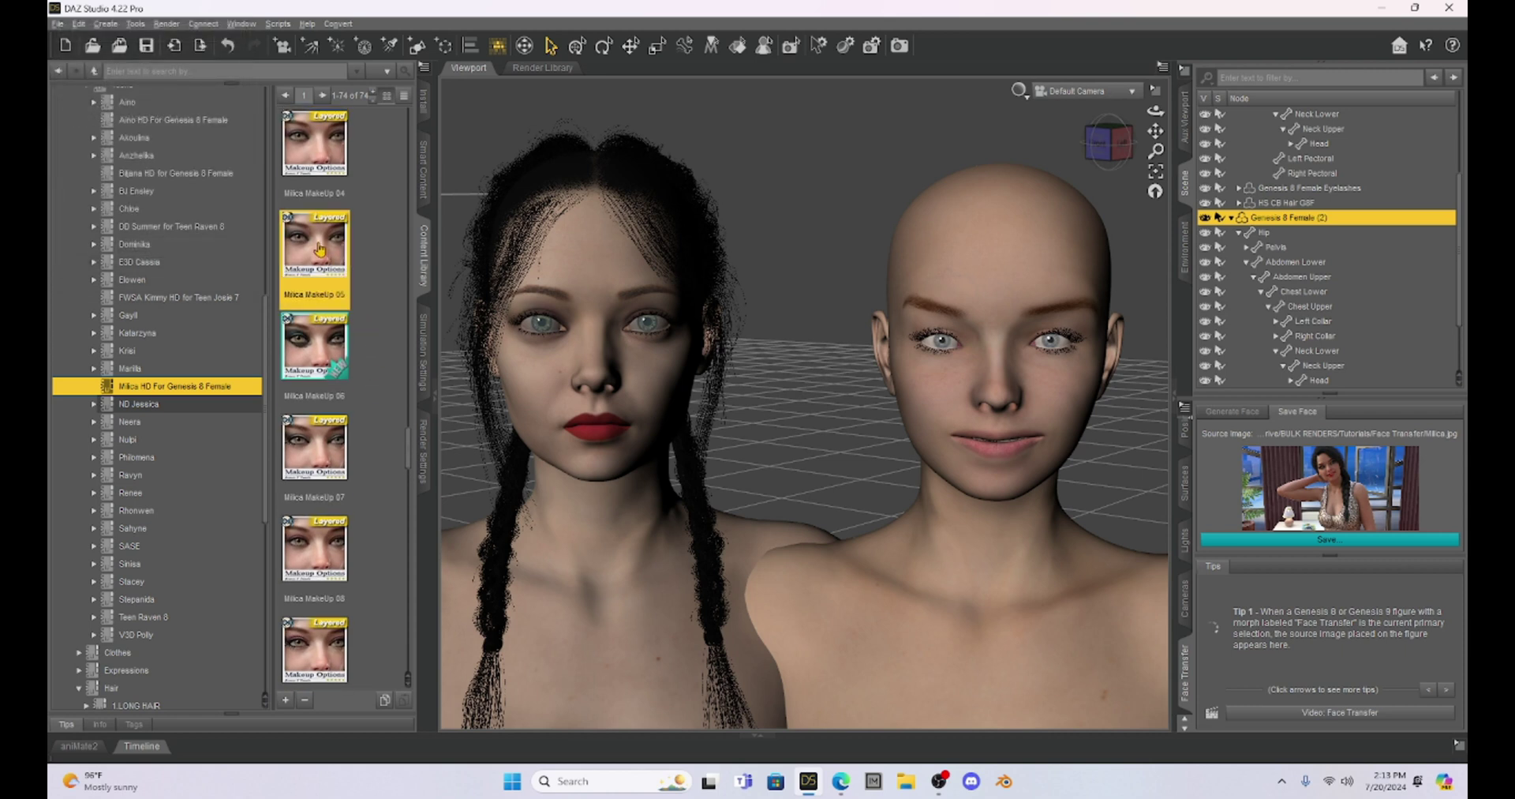
double_click(320, 550)
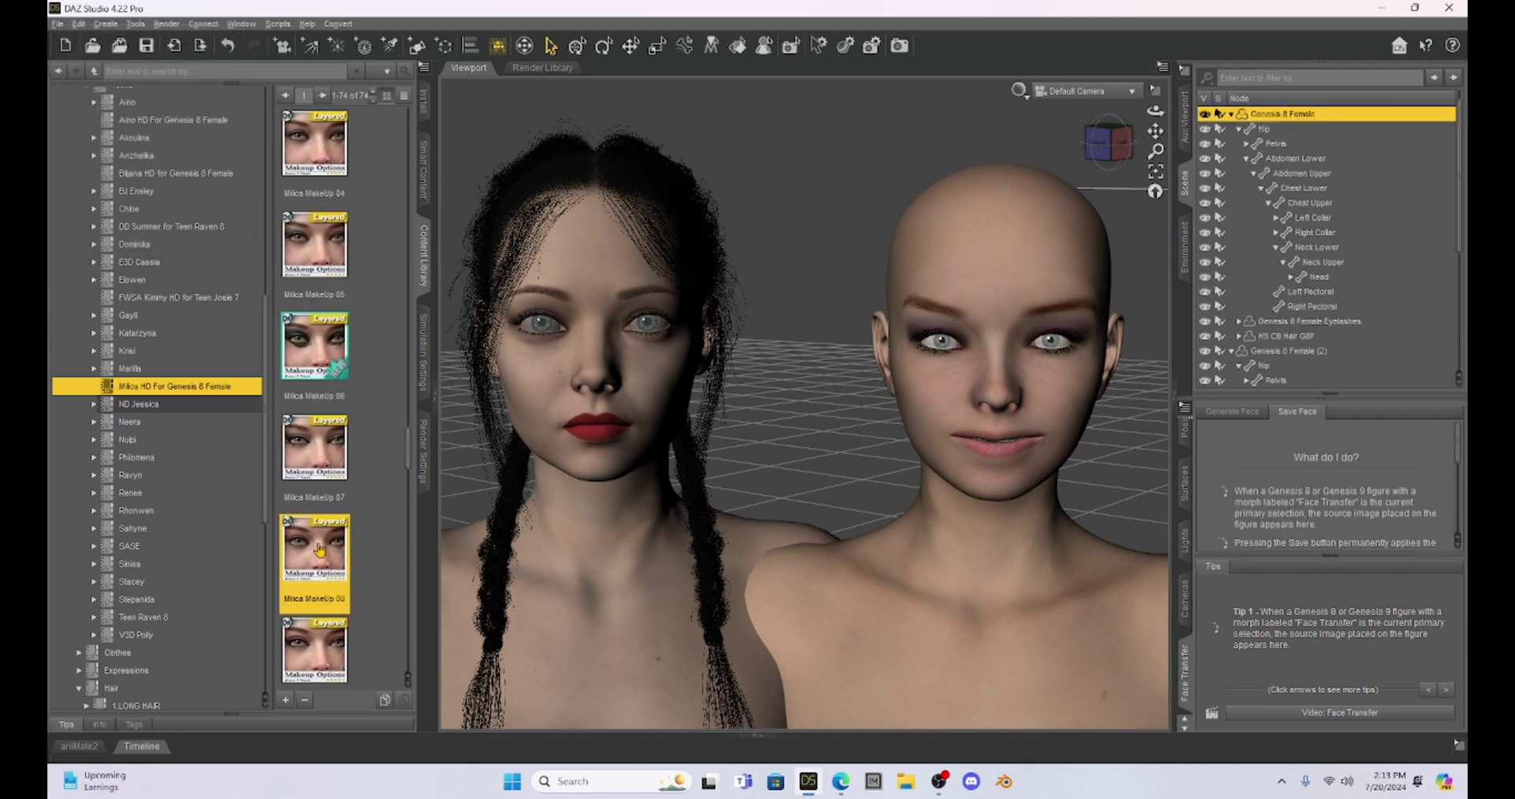
scroll(375, 373, "down", 5)
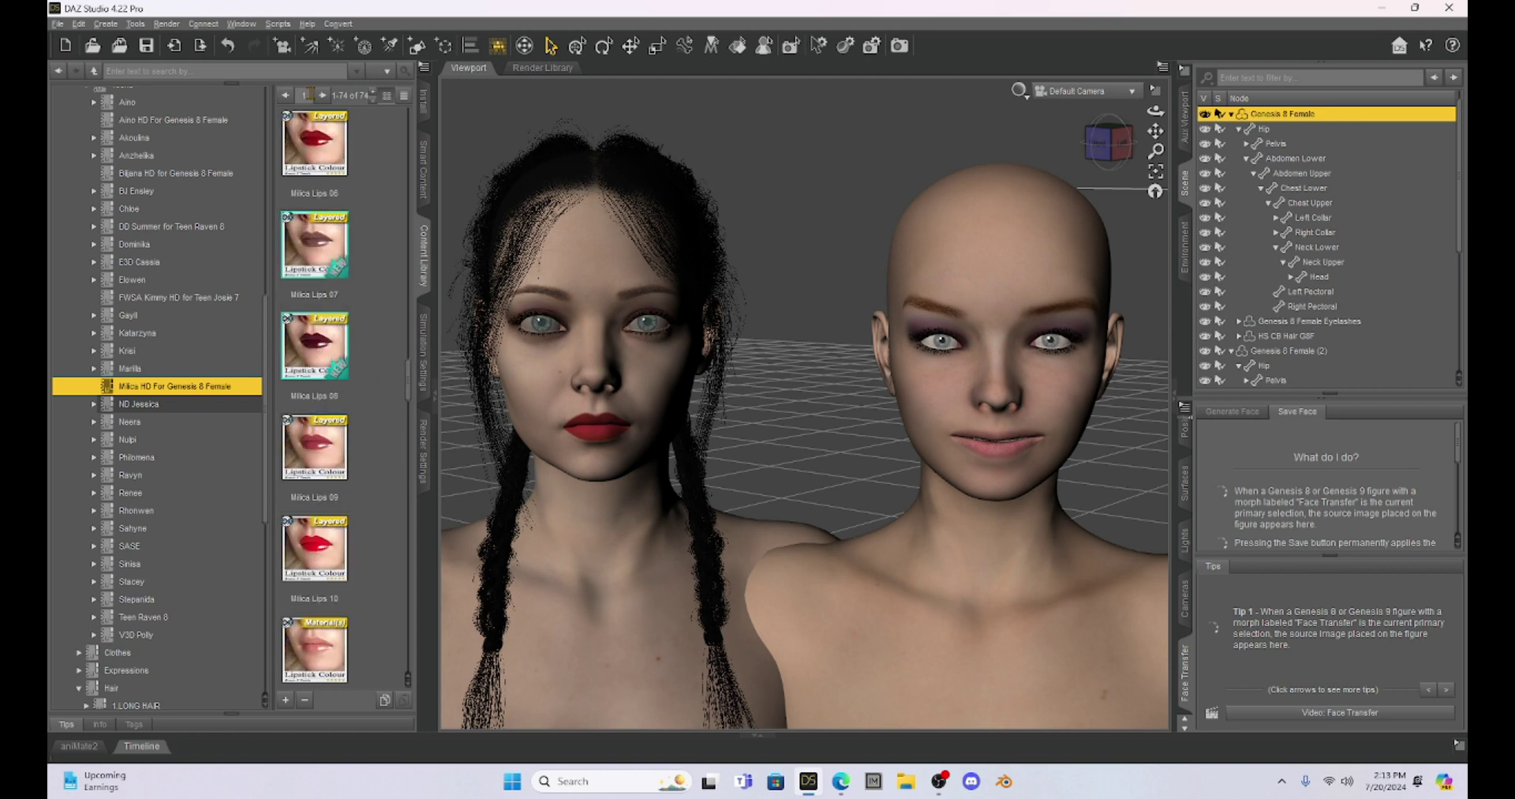
double_click(309, 127)
- Add HS CB Hair braids to the right figure and colour them with HS CB Color 25 Ebony
mouse_move(344, 403)
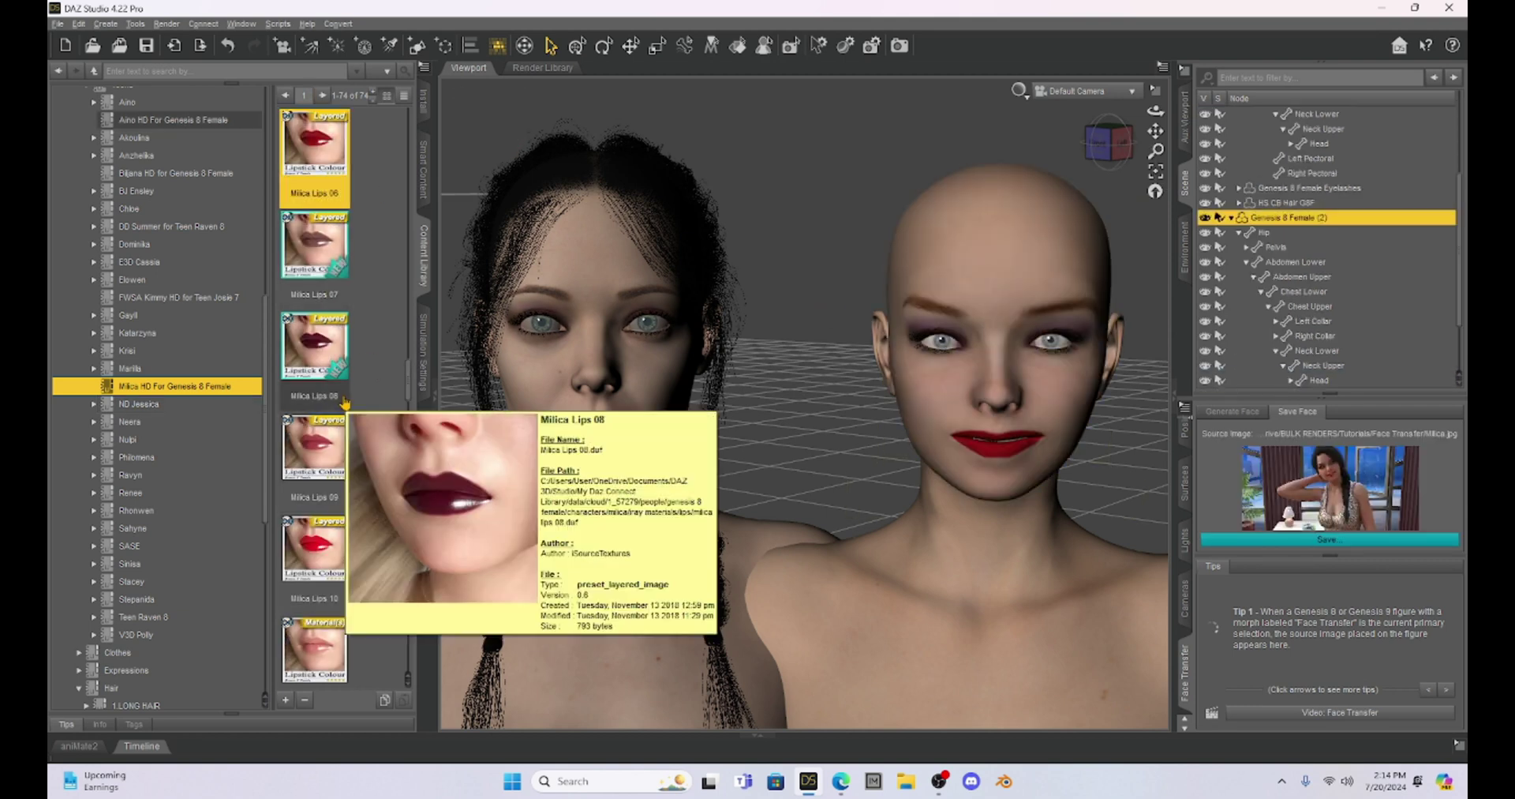
scroll(124, 529, "down", 6)
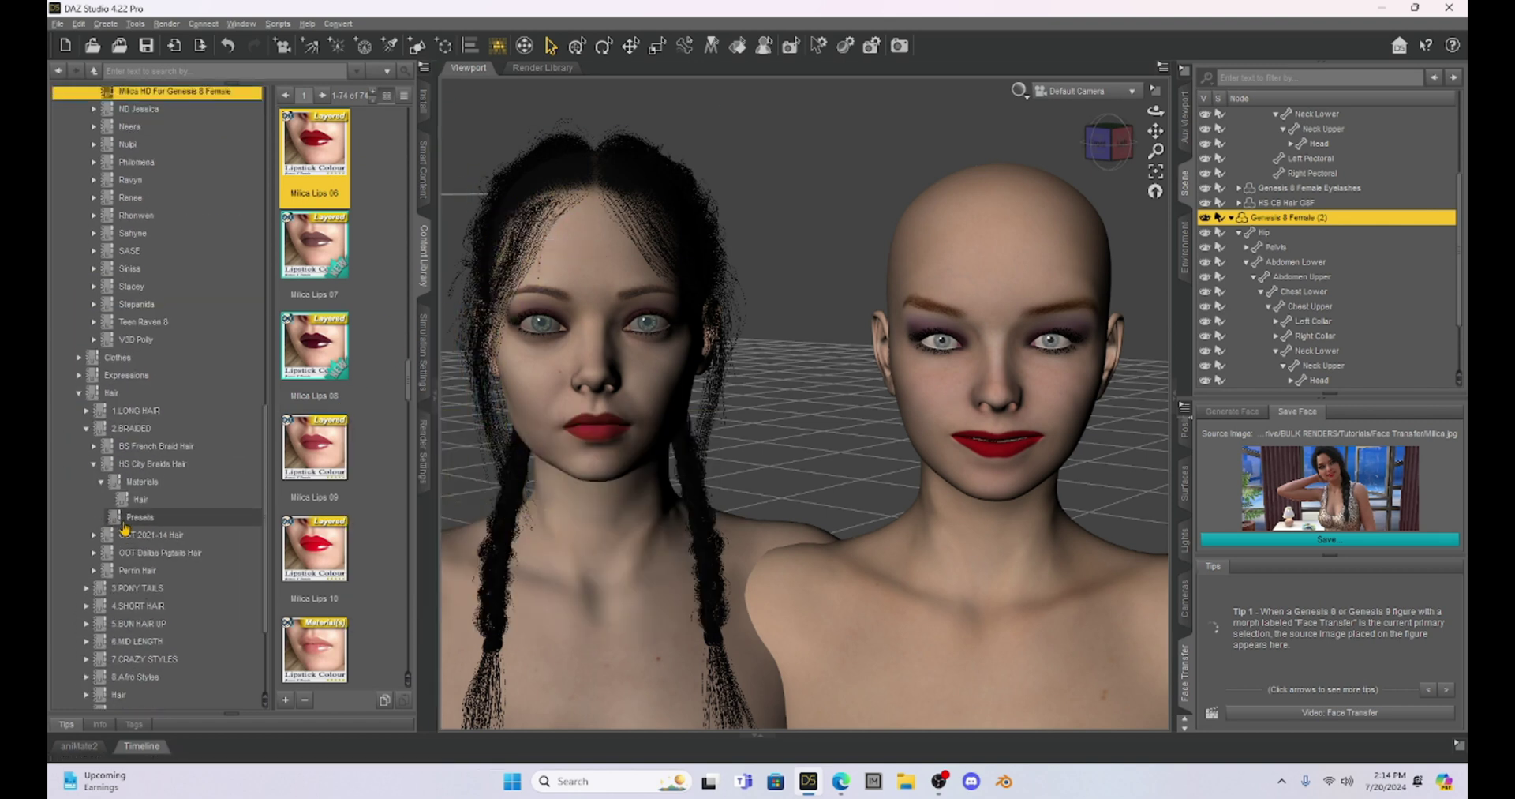
left_click(150, 452)
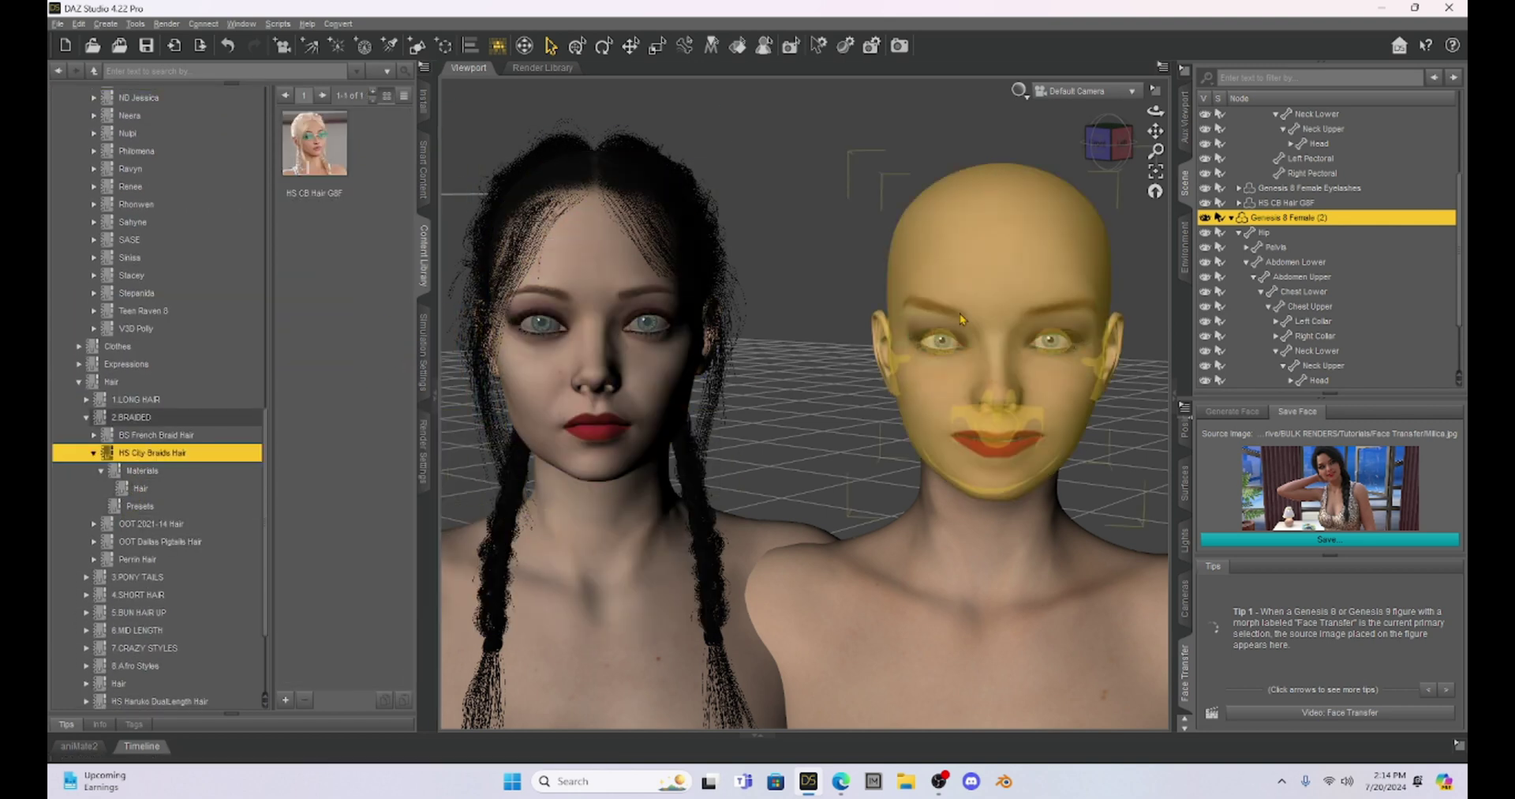
left_click_drag(970, 314, 980, 289)
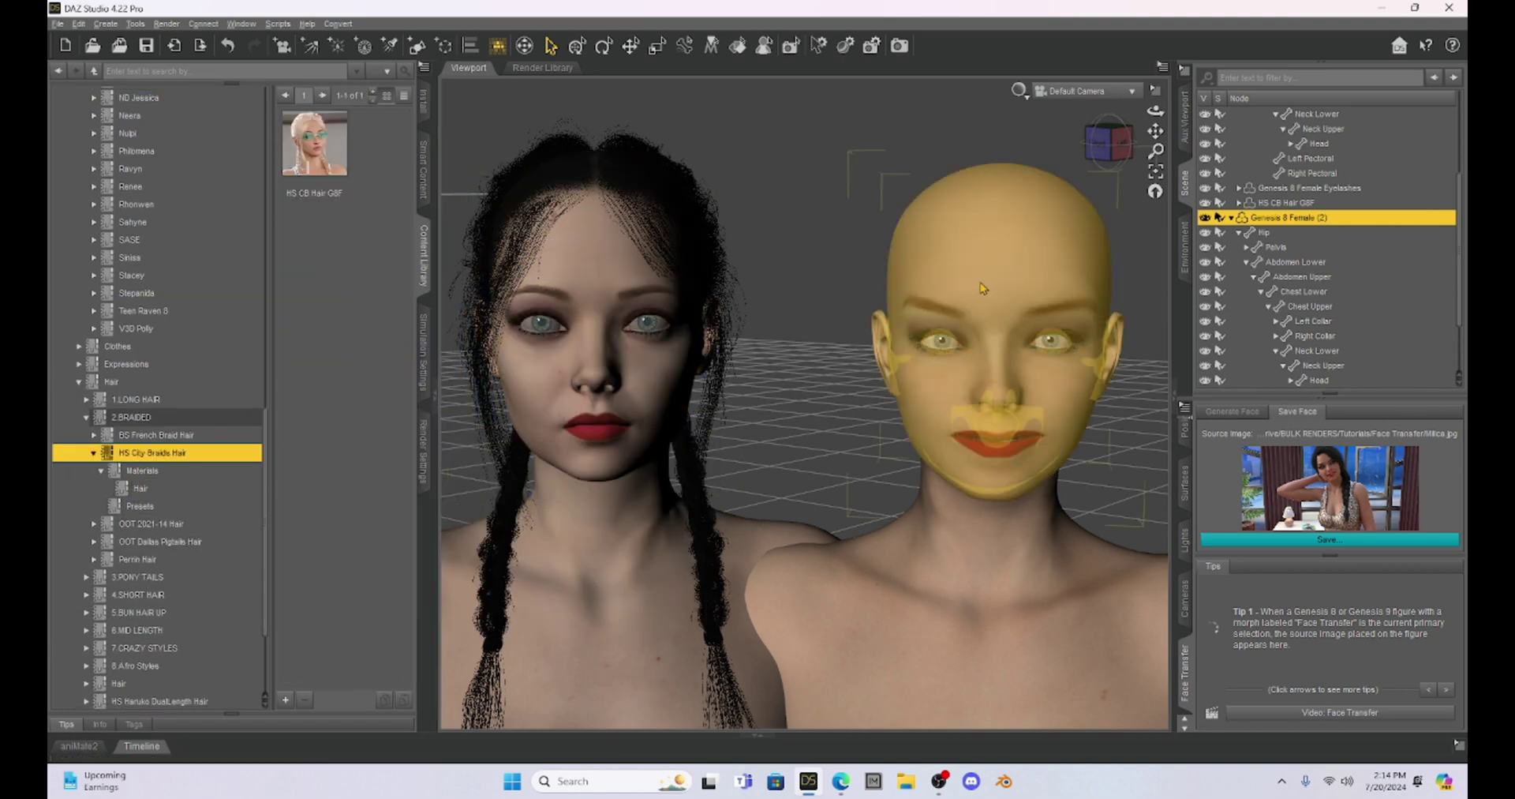
left_click(138, 489)
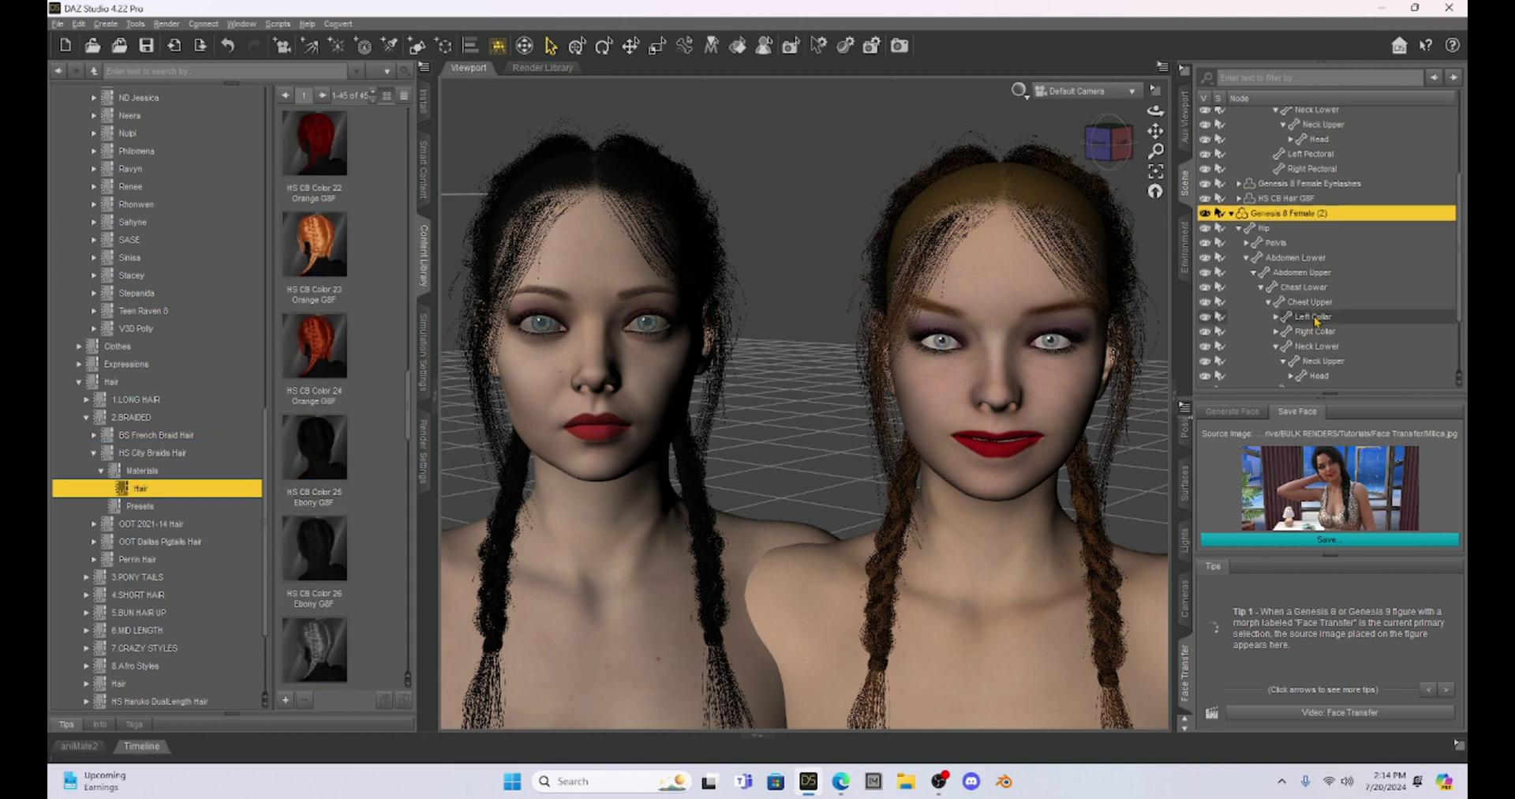
double_click(314, 454)
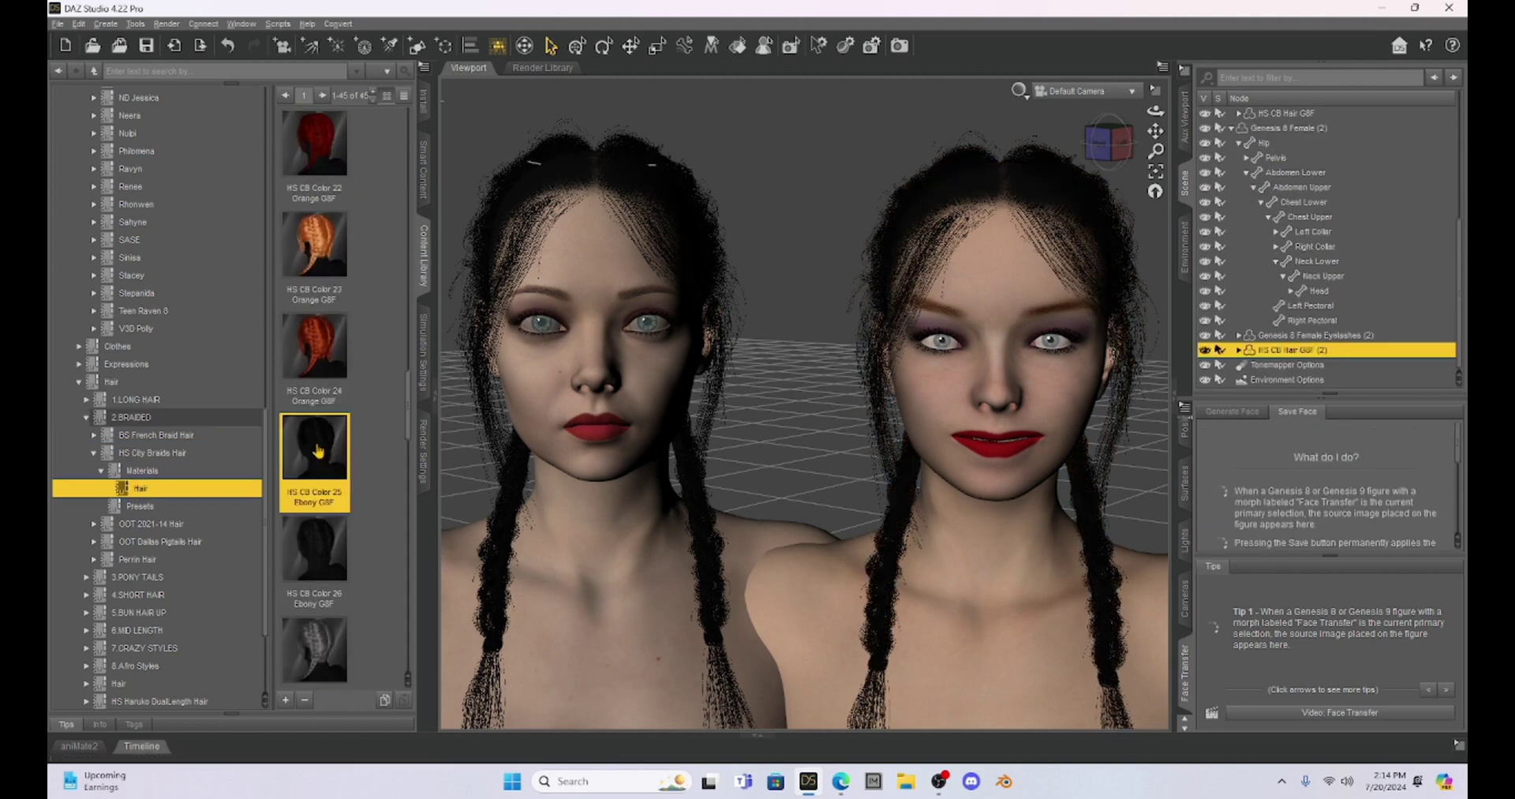
left_click(1021, 90)
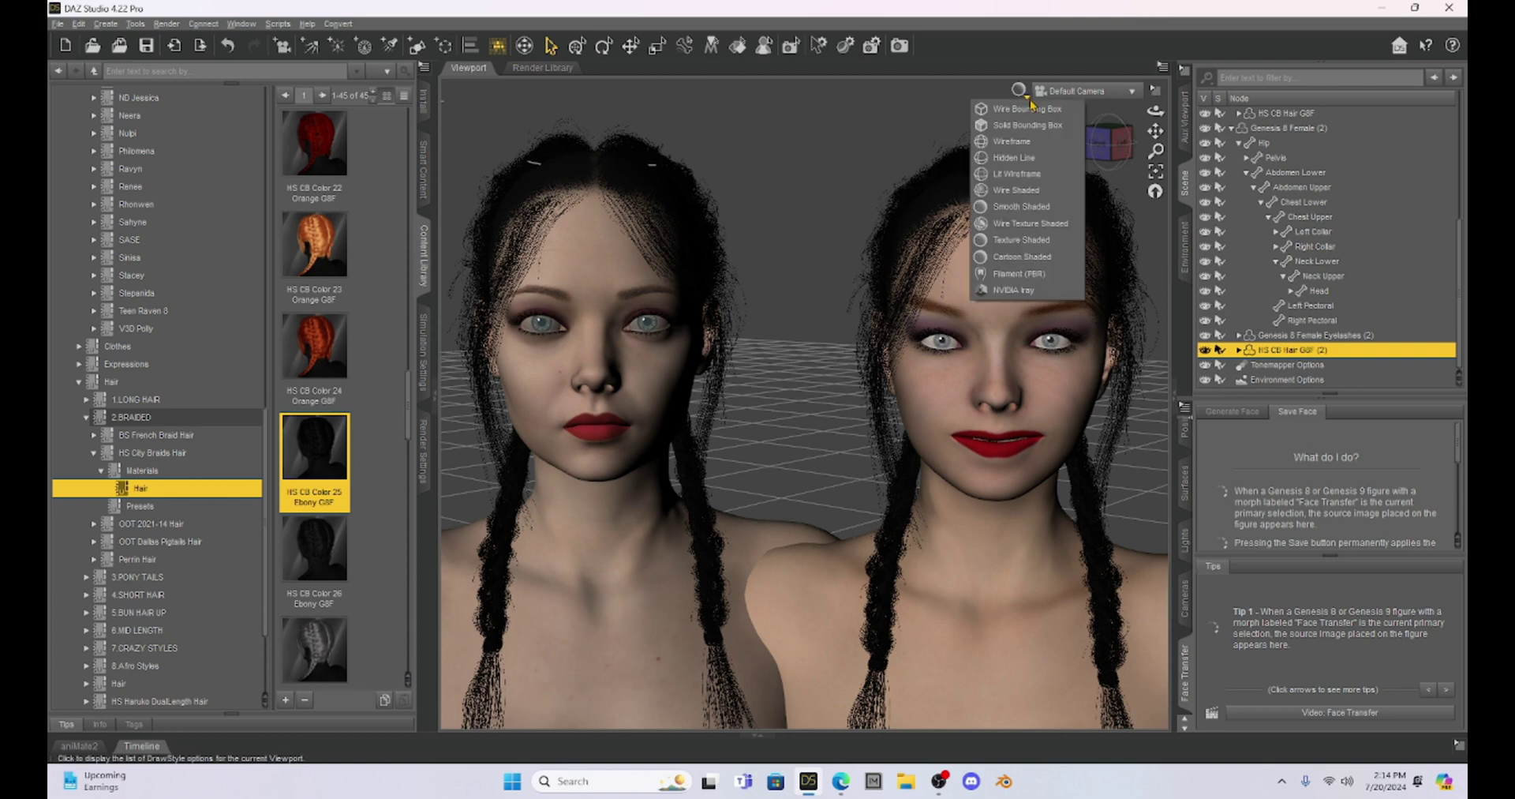
- Frame the figures' faces and set the viewport DrawStyle to Texture Shaded
left_click(1026, 289)
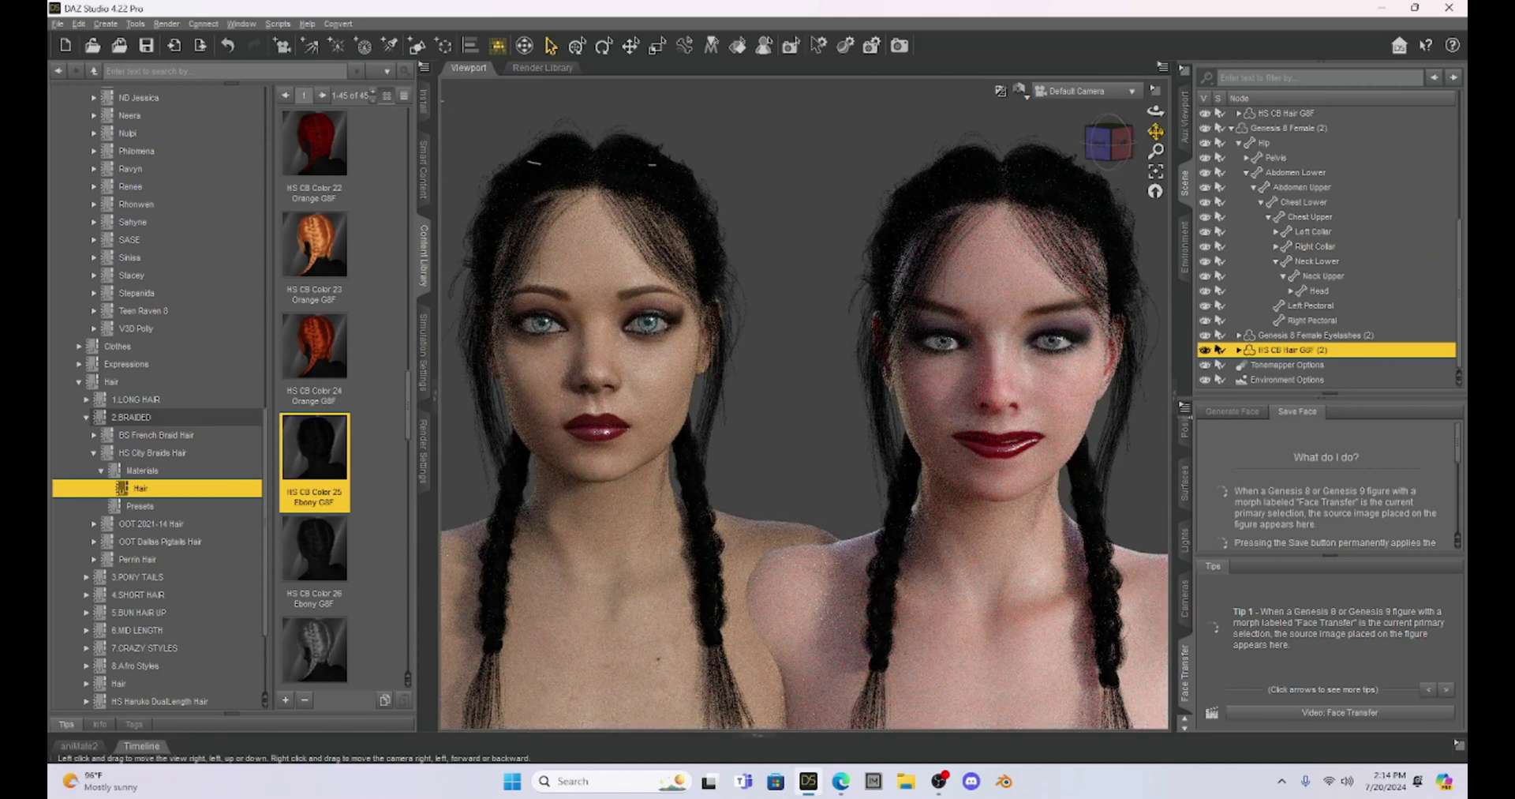
left_click_drag(1156, 130, 1157, 125)
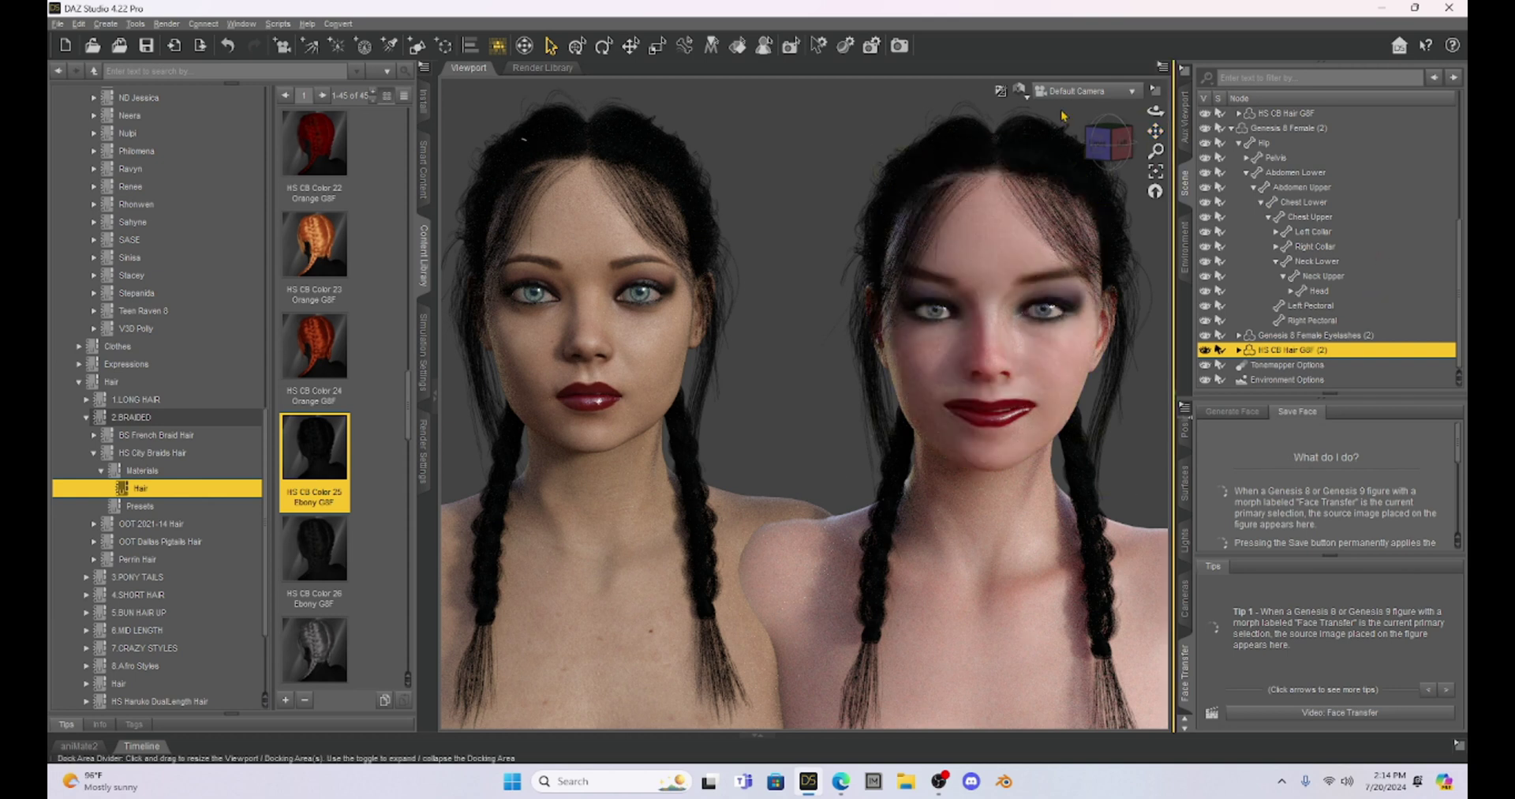
left_click(1025, 98)
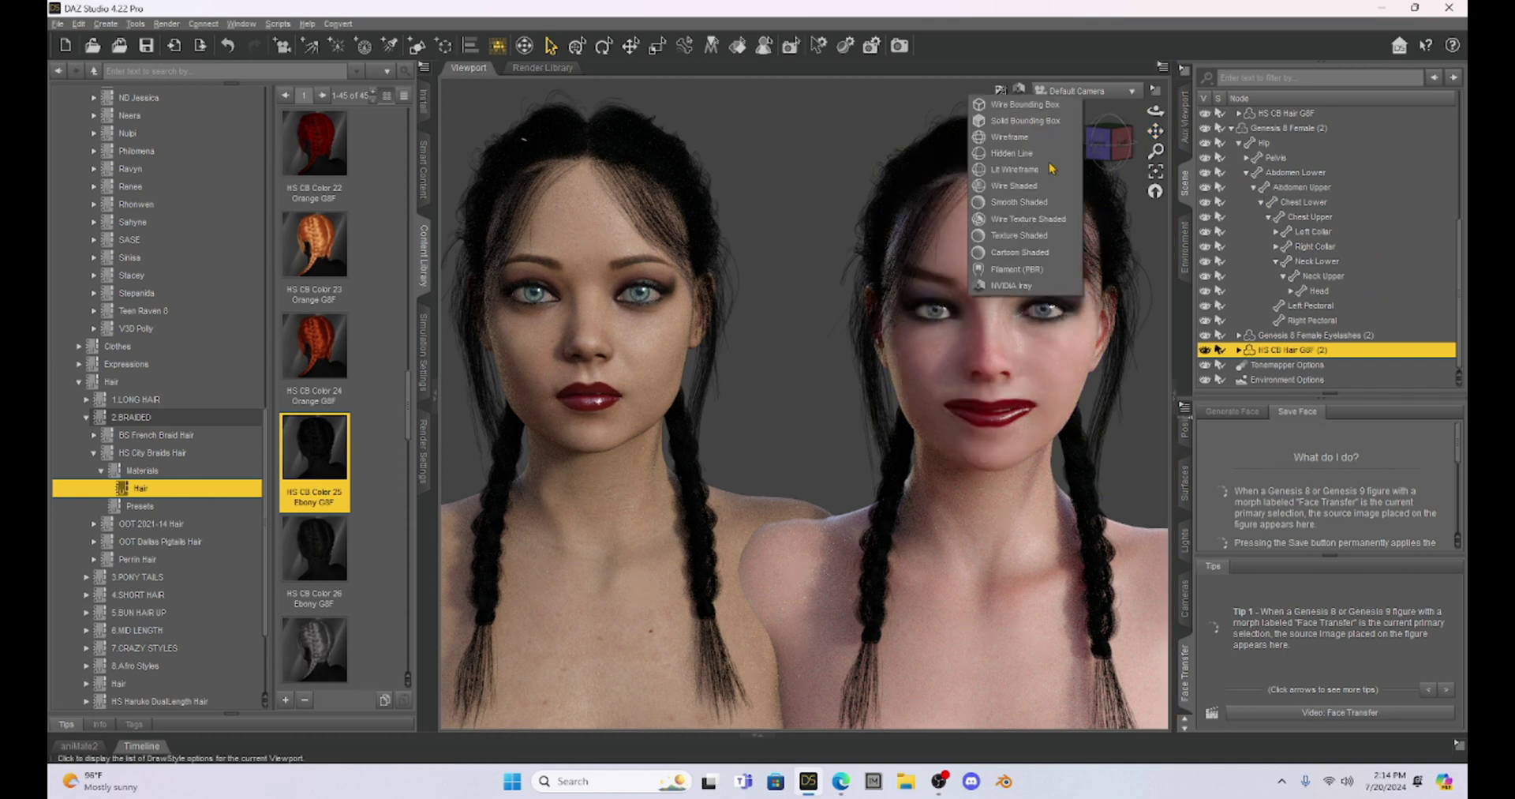
left_click(1024, 237)
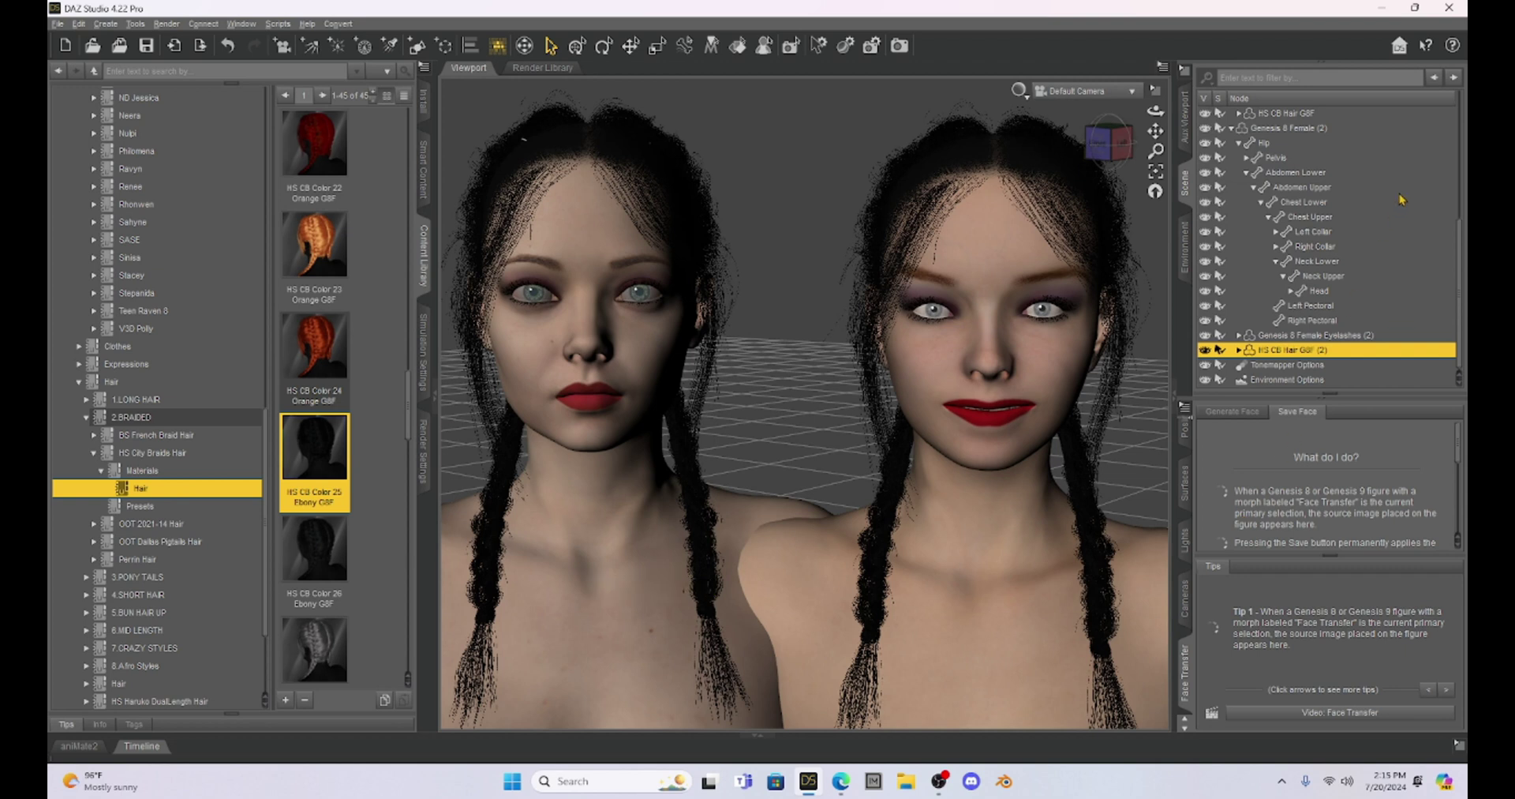
- Show the right figure's Actor parameters filtered for 'eyes'
left_click(1186, 439)
left_click(1186, 454)
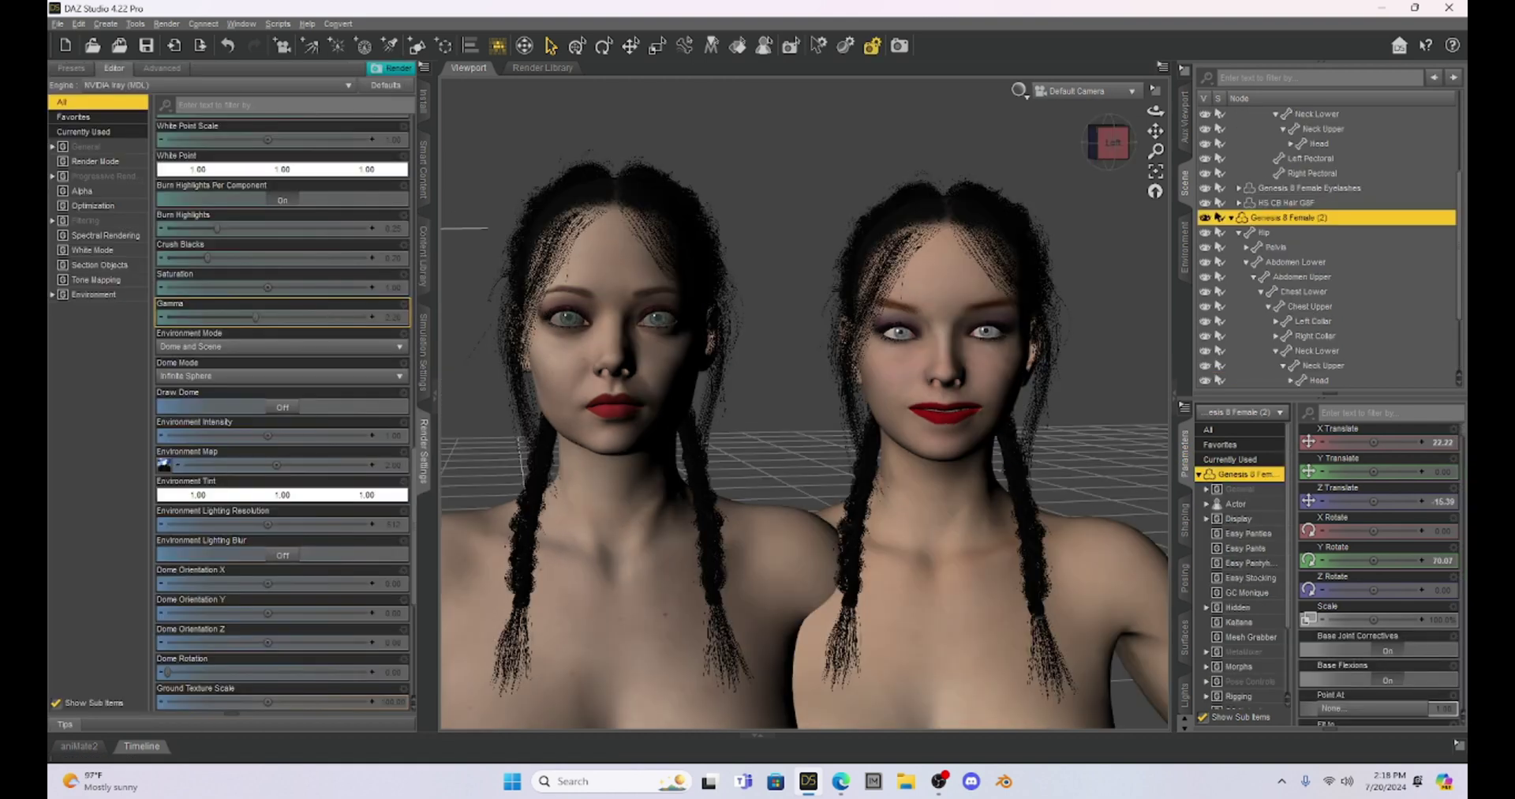
left_click(1332, 517)
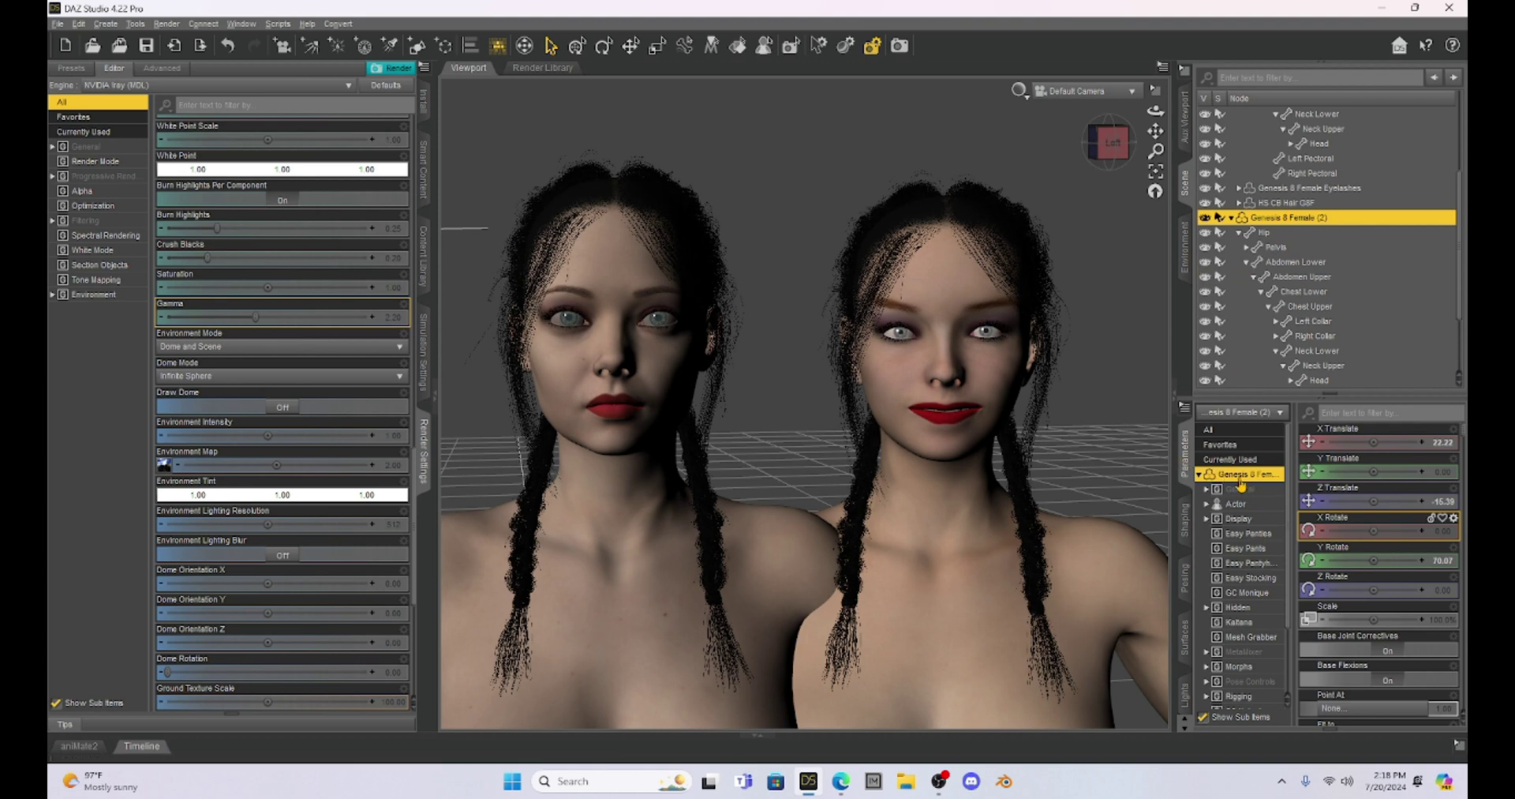
left_click(1237, 505)
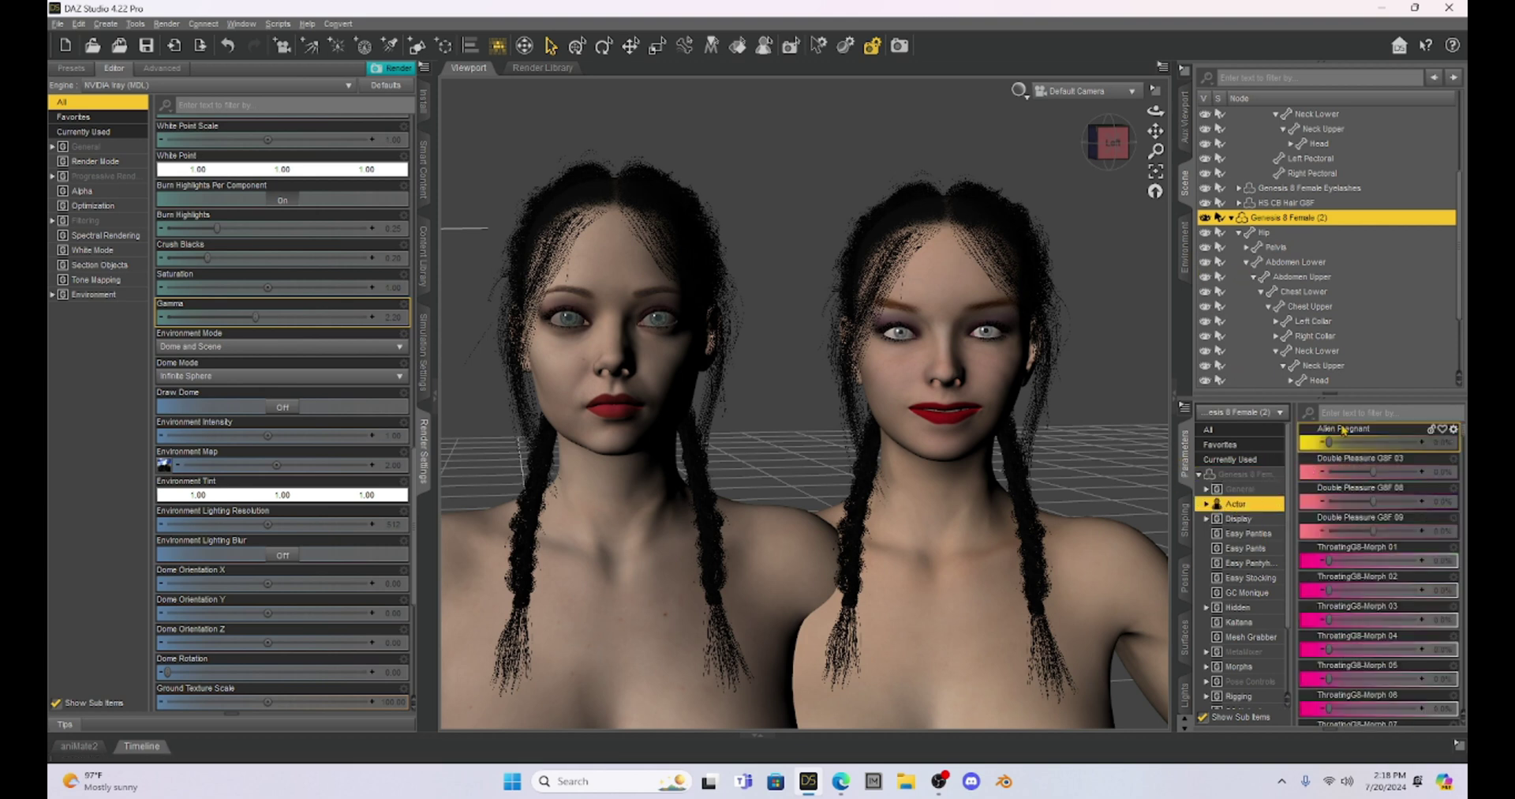
left_click(1349, 411)
type("eyes")
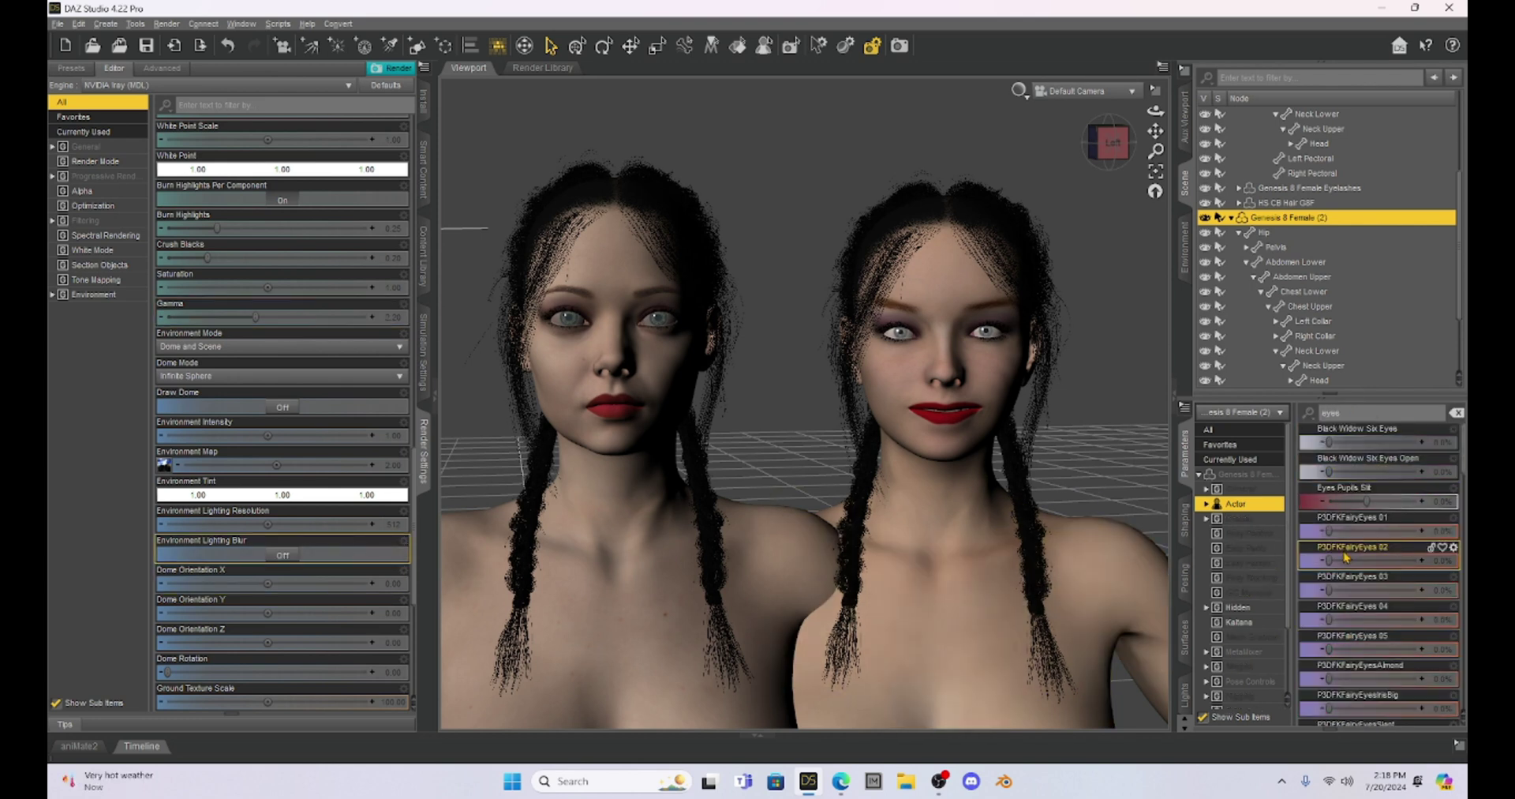
- Set Eyes Size to 50% and Eyes Width to -63.3%
scroll(1357, 552, "down", 5)
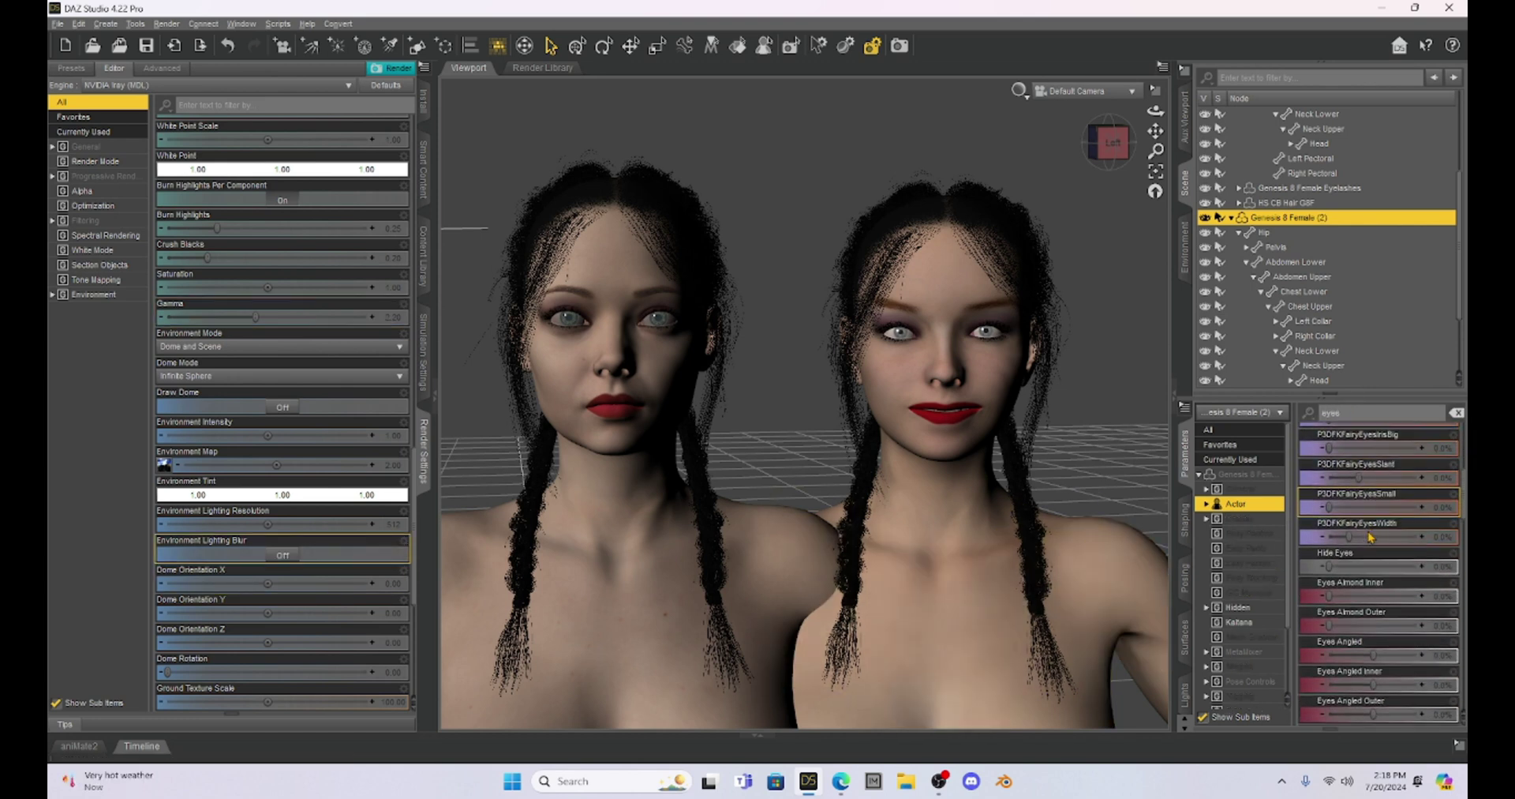
scroll(1370, 537, "down", 3)
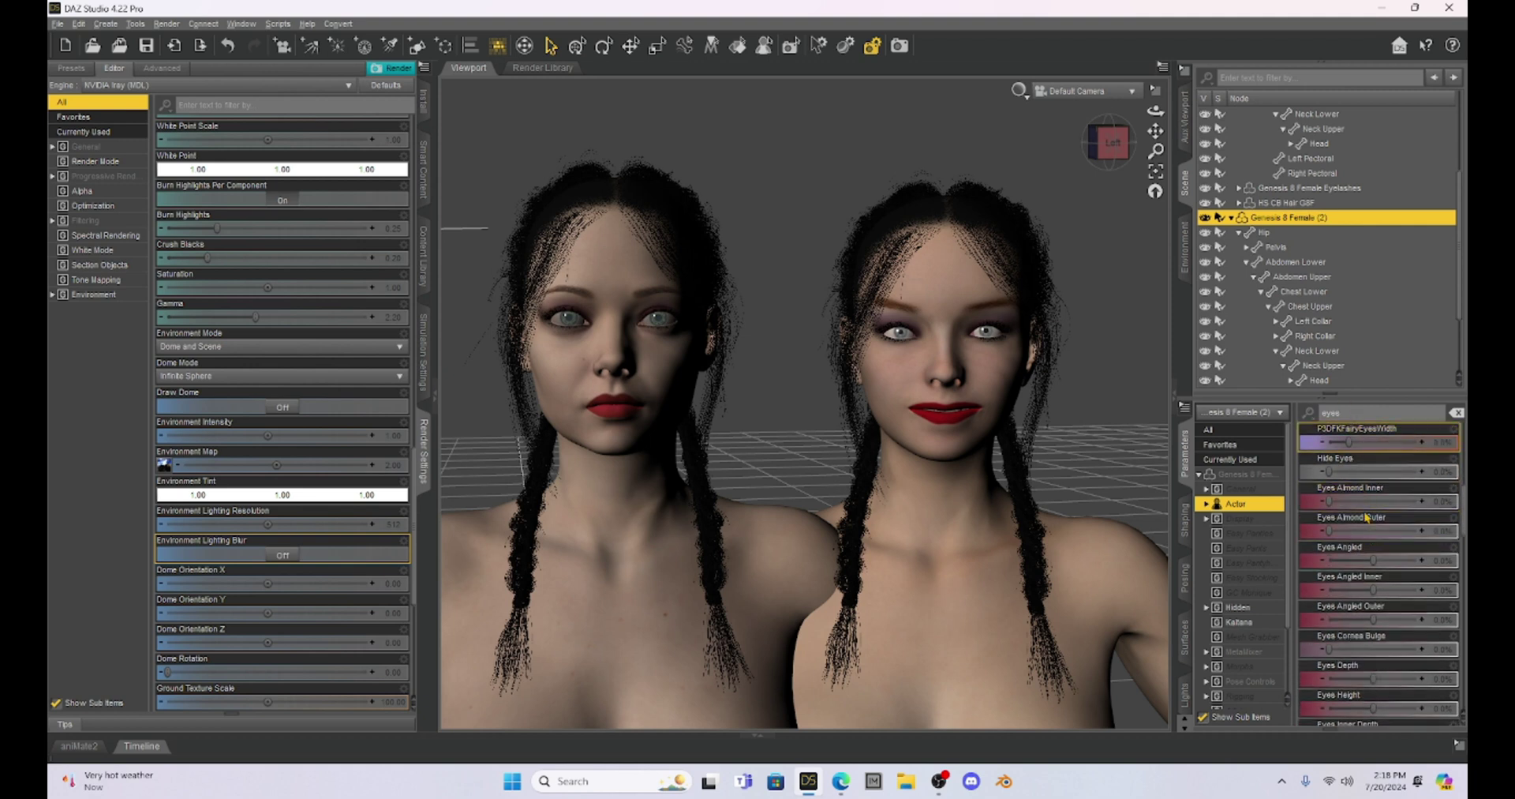
scroll(1389, 576, "down", 5)
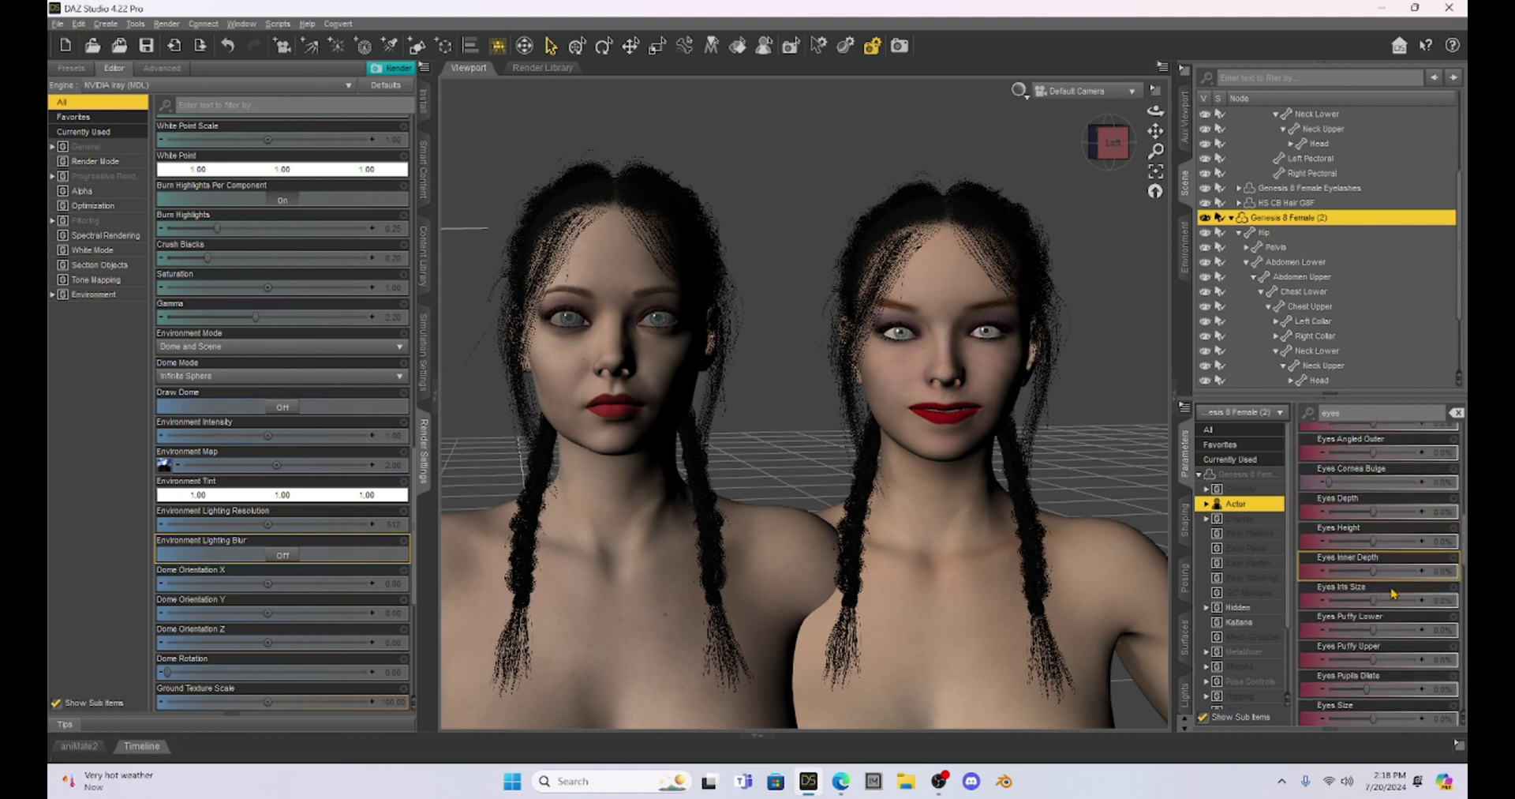
scroll(1393, 593, "down", 1)
scroll(1363, 597, "down", 3)
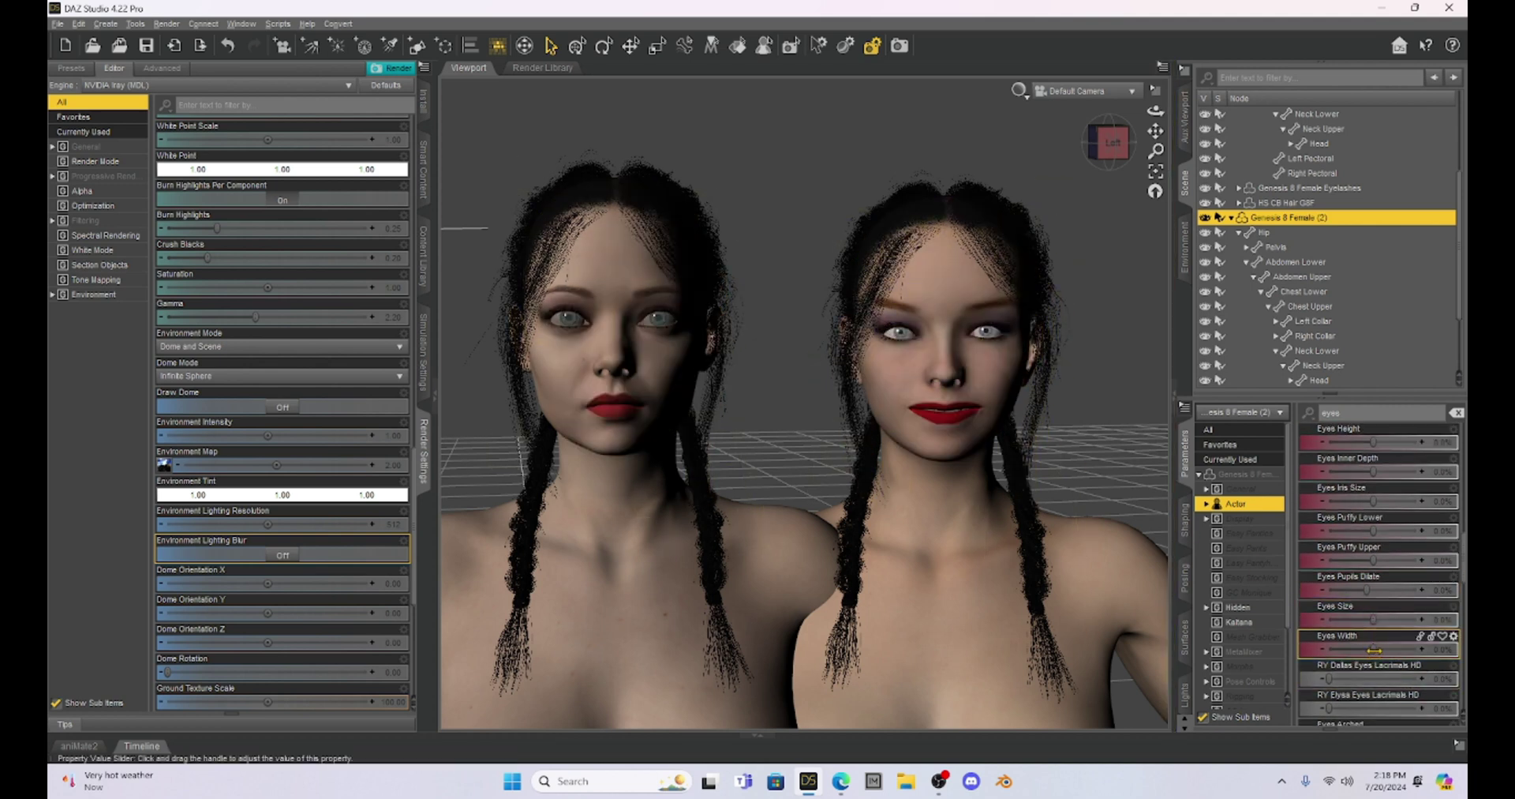
left_click_drag(1373, 619, 1395, 627)
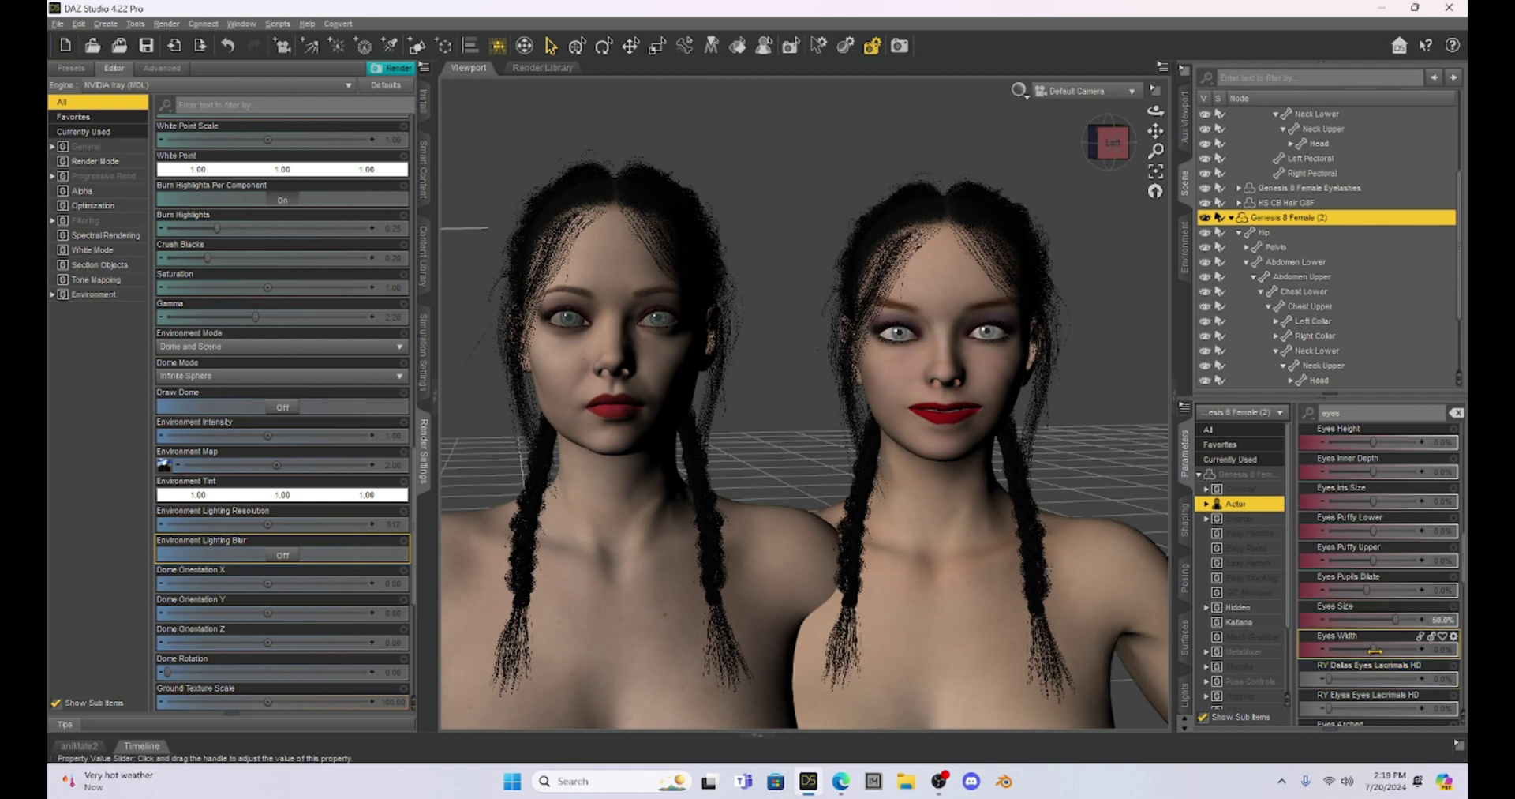
left_click_drag(1375, 649, 1347, 638)
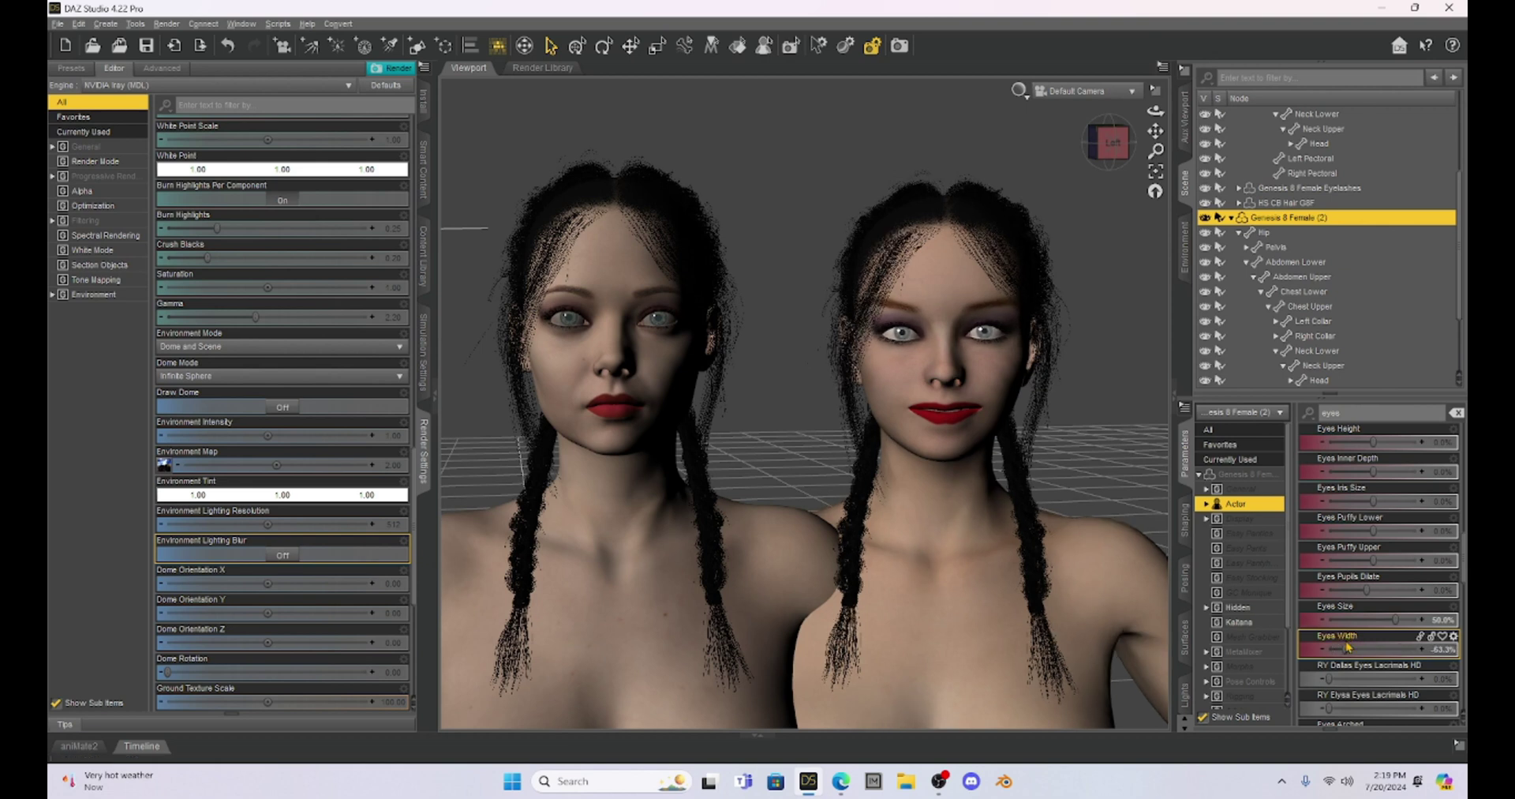
- Filter parameters for 'mouth' and set Mouth Width -100%, Mouth Height -31.7%
double_click(1354, 414)
type("mouth")
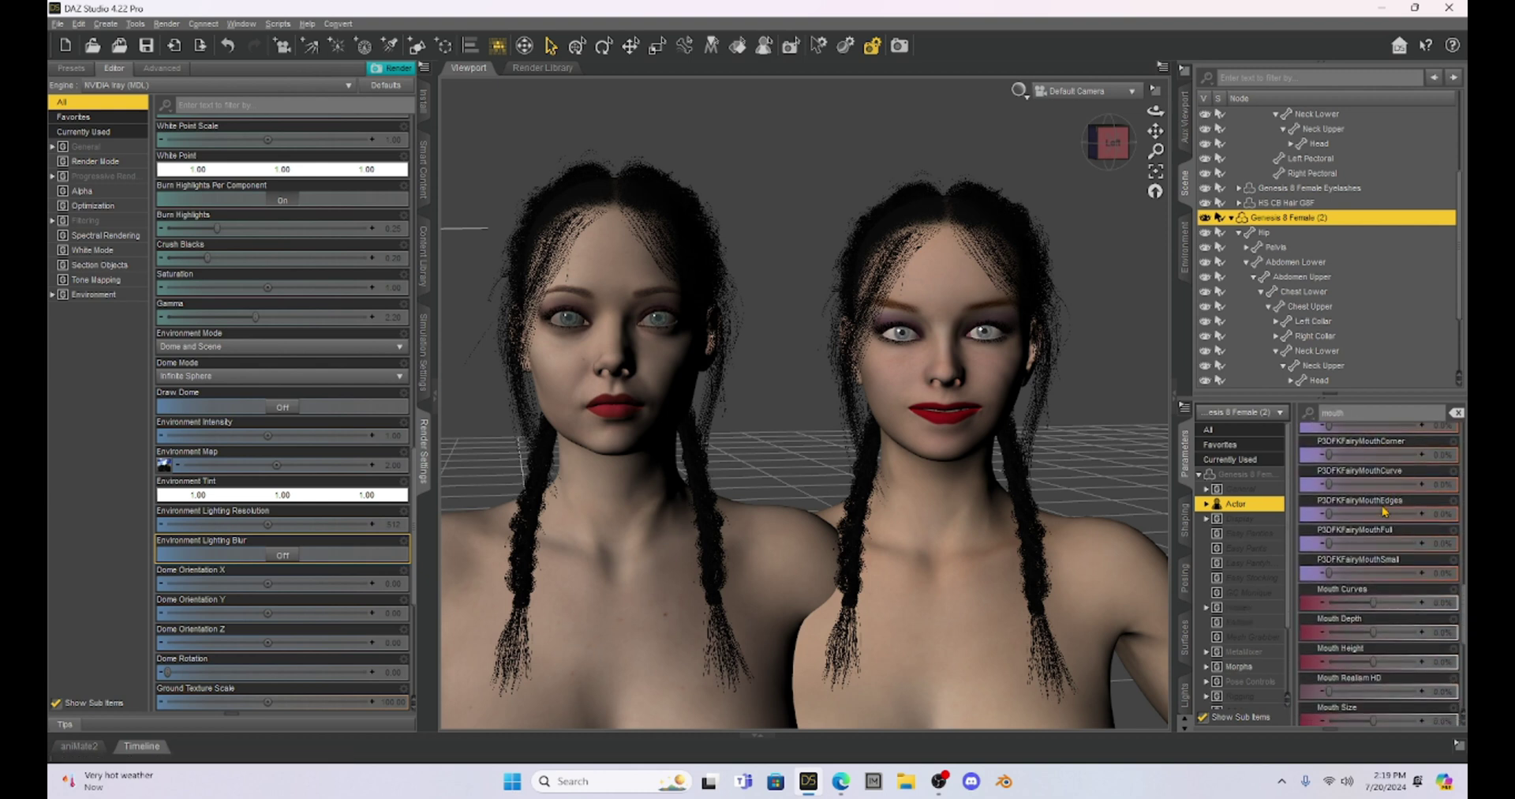
scroll(1386, 512, "down", 2)
scroll(1387, 511, "down", 1)
scroll(1387, 511, "down", 3)
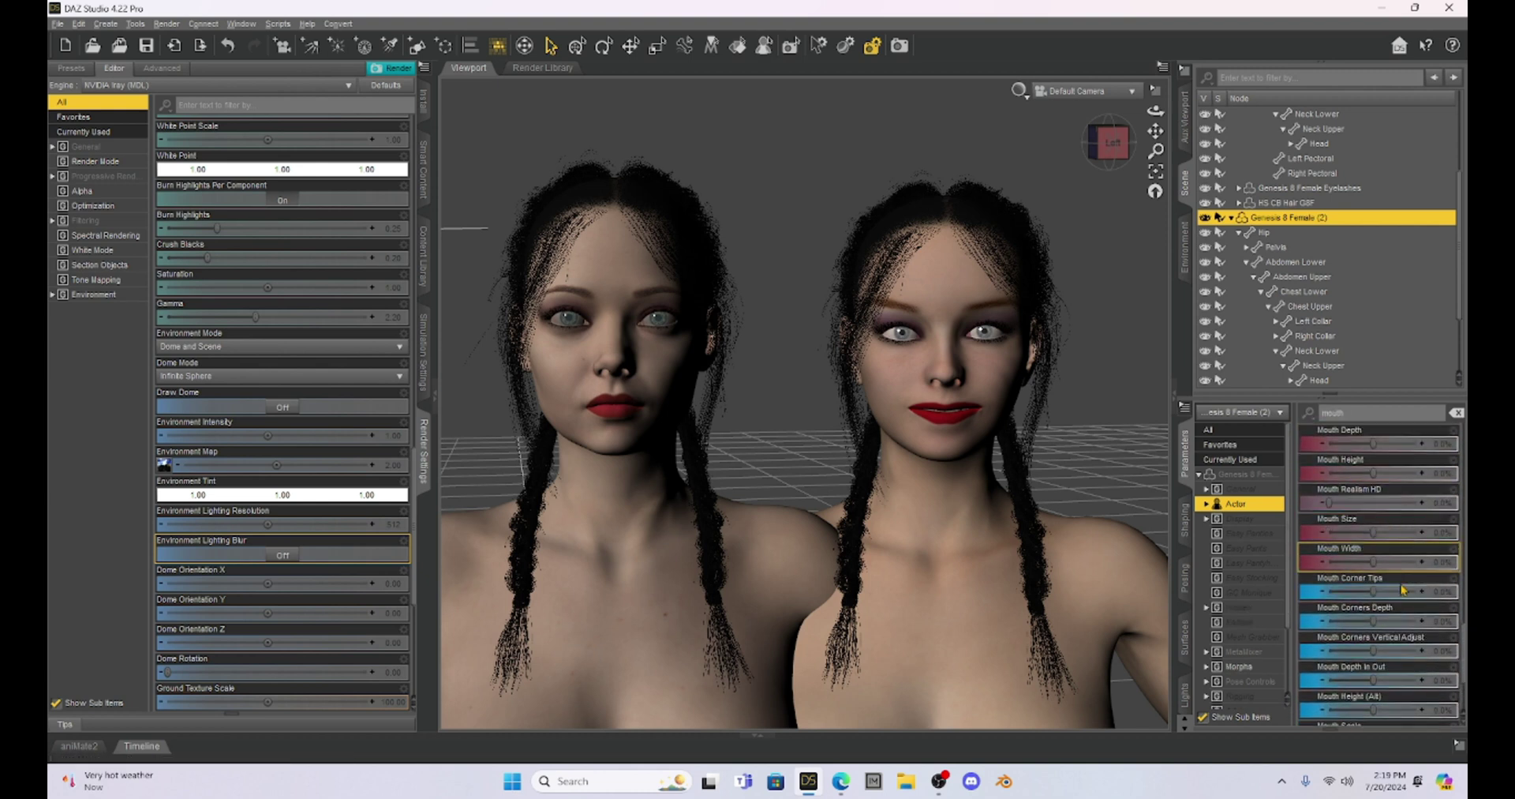
left_click_drag(1373, 561, 1327, 561)
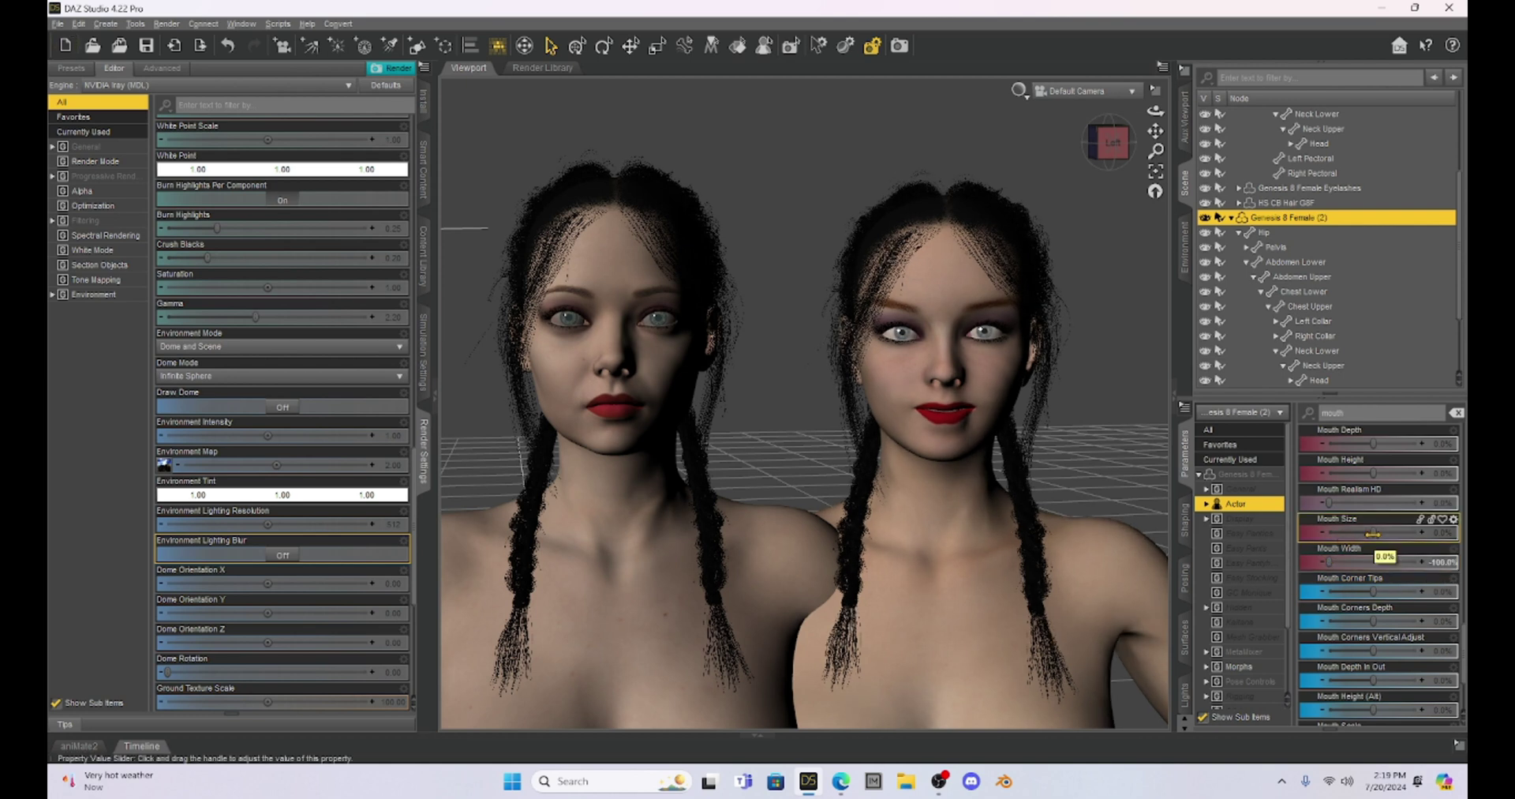
left_click_drag(1373, 473, 1360, 474)
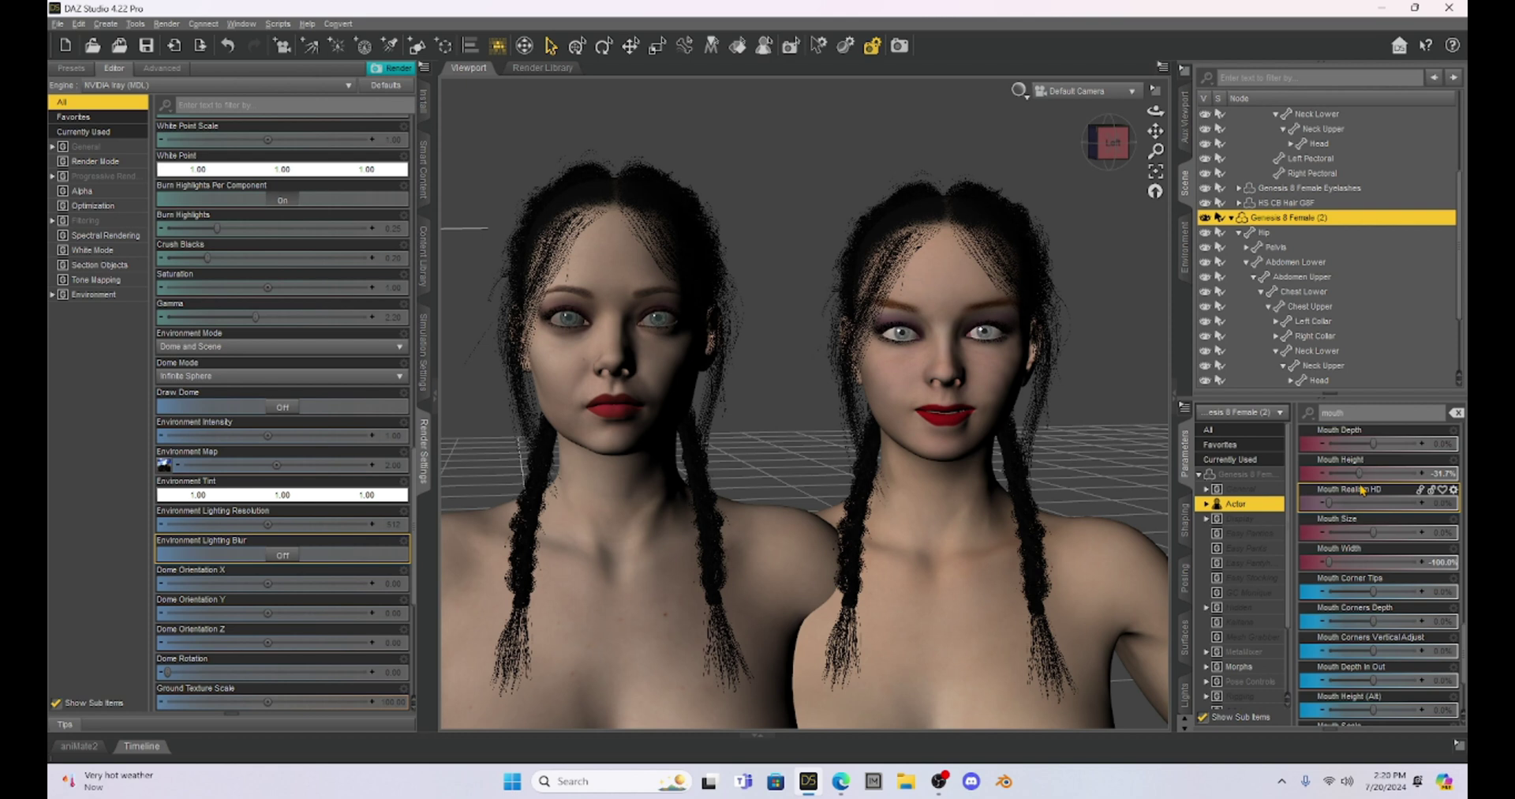
- Switch the viewport DrawStyle to NVIDIA Iray to preview the reshaped figures
left_click(1026, 98)
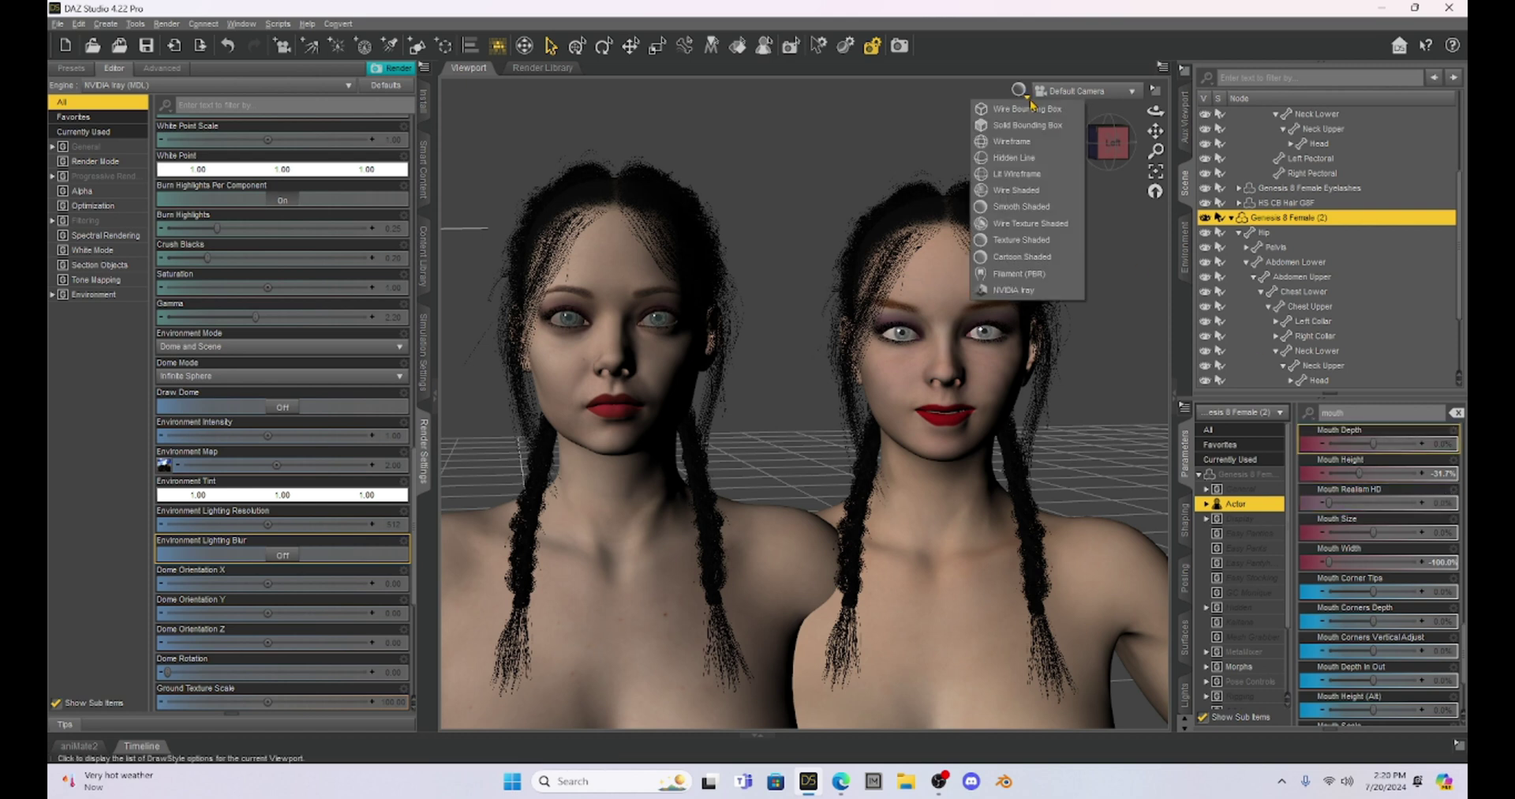
left_click(1058, 292)
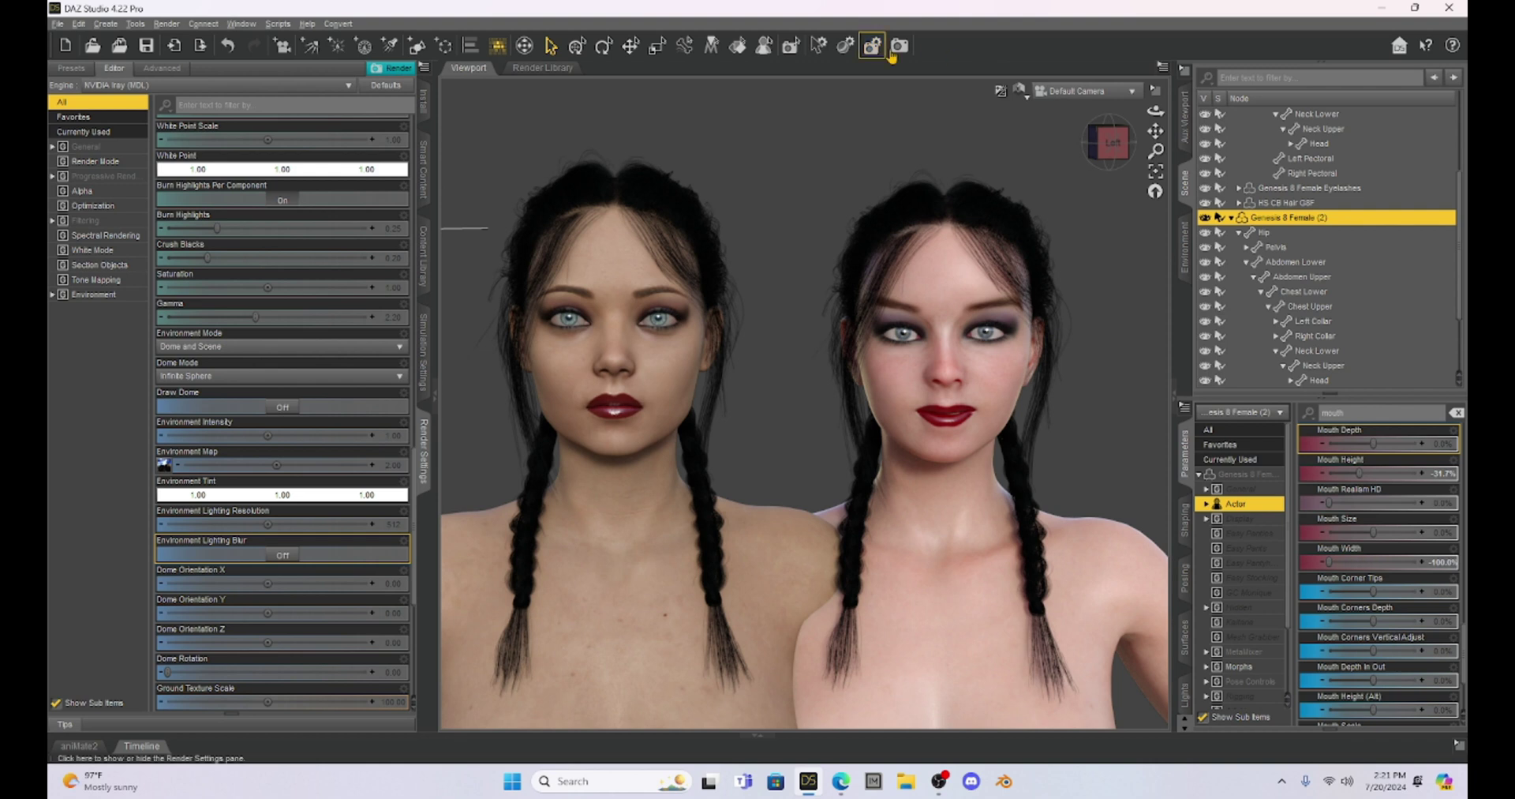
left_click(1026, 95)
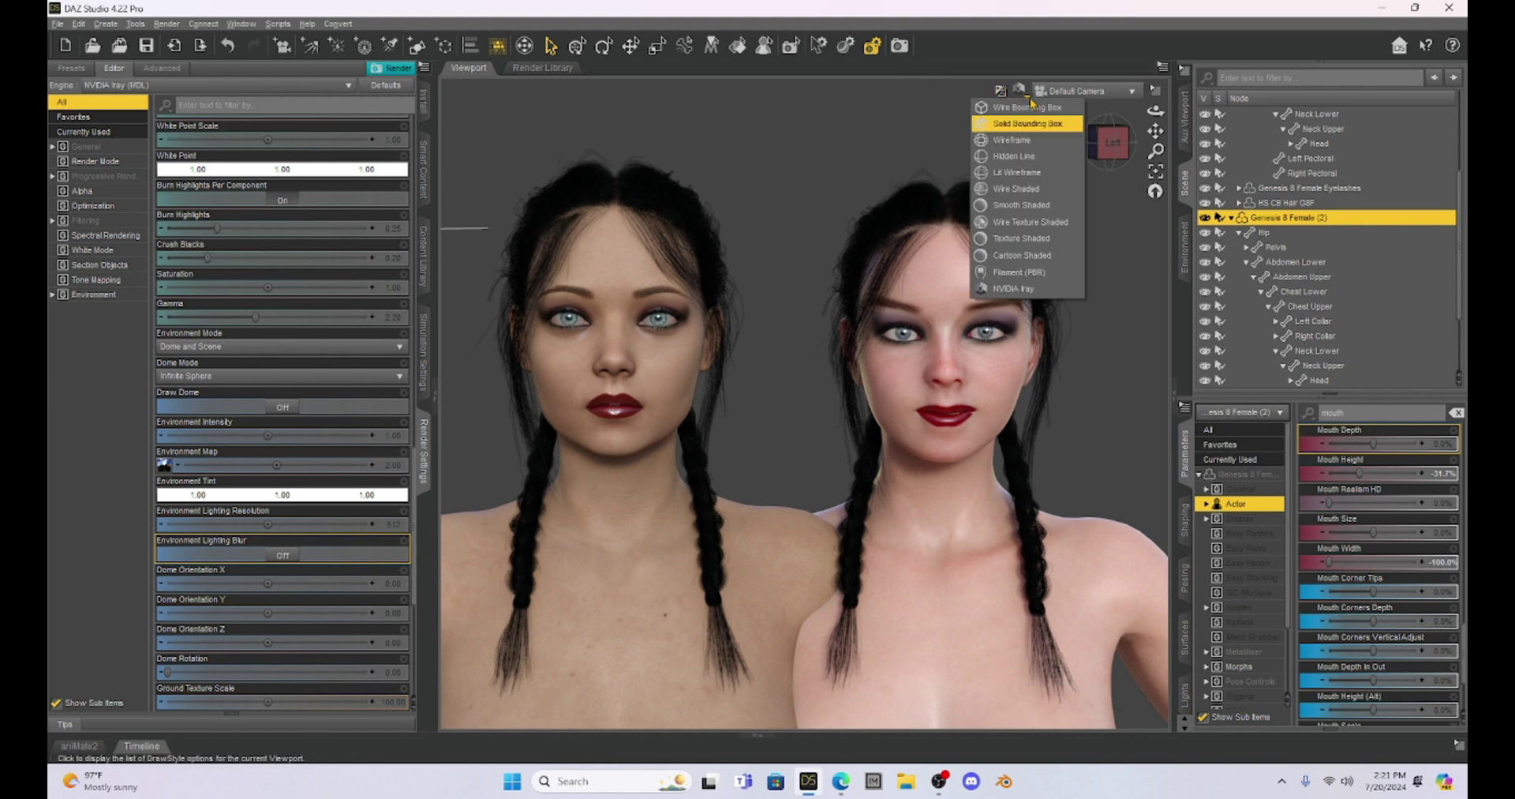
- Return the viewport to textured preview and clear the 'mouth' filter from the Parameters list
left_click(1036, 245)
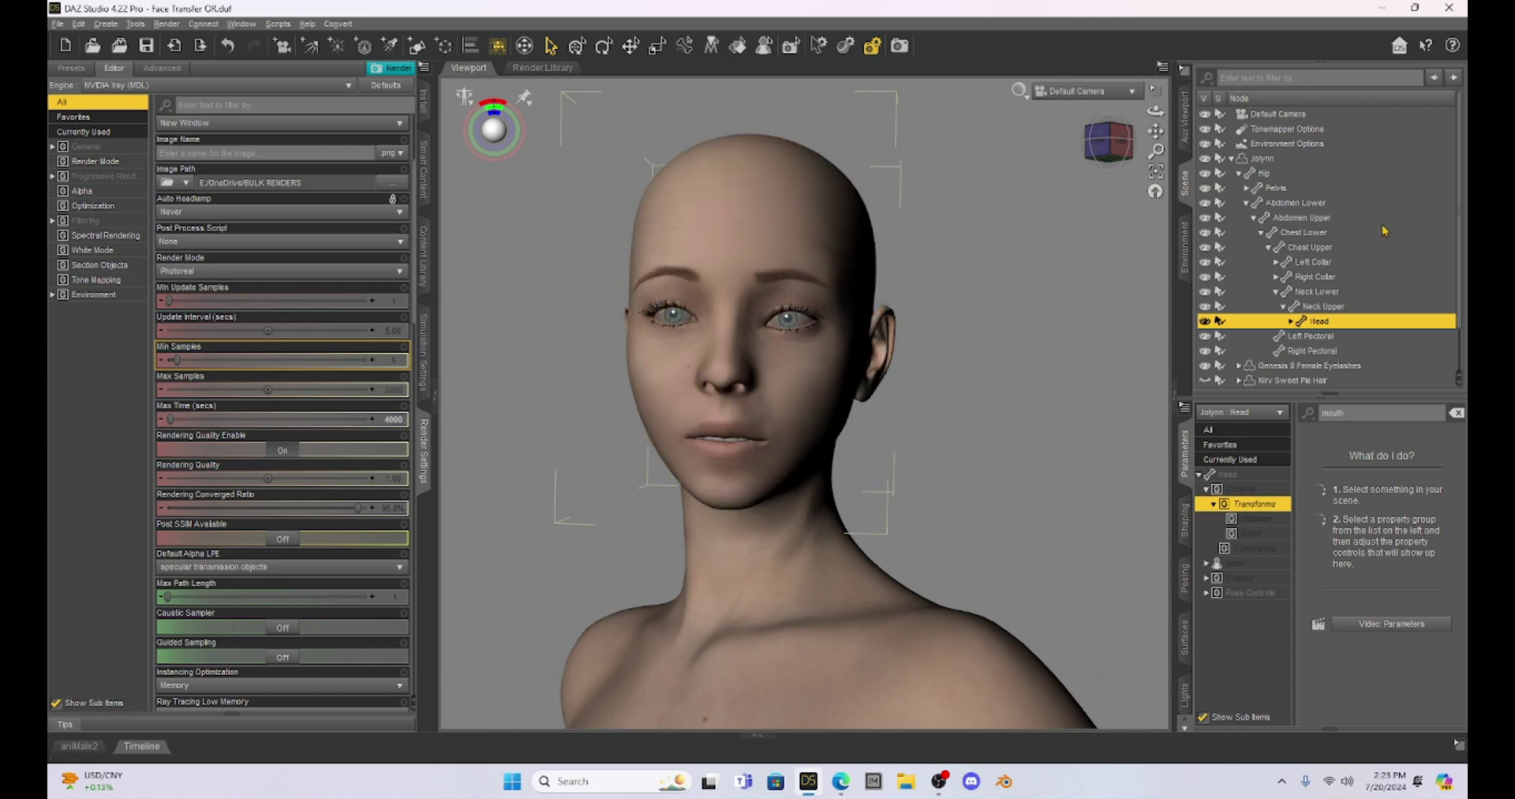
double_click(1351, 412)
key("BackSpace")
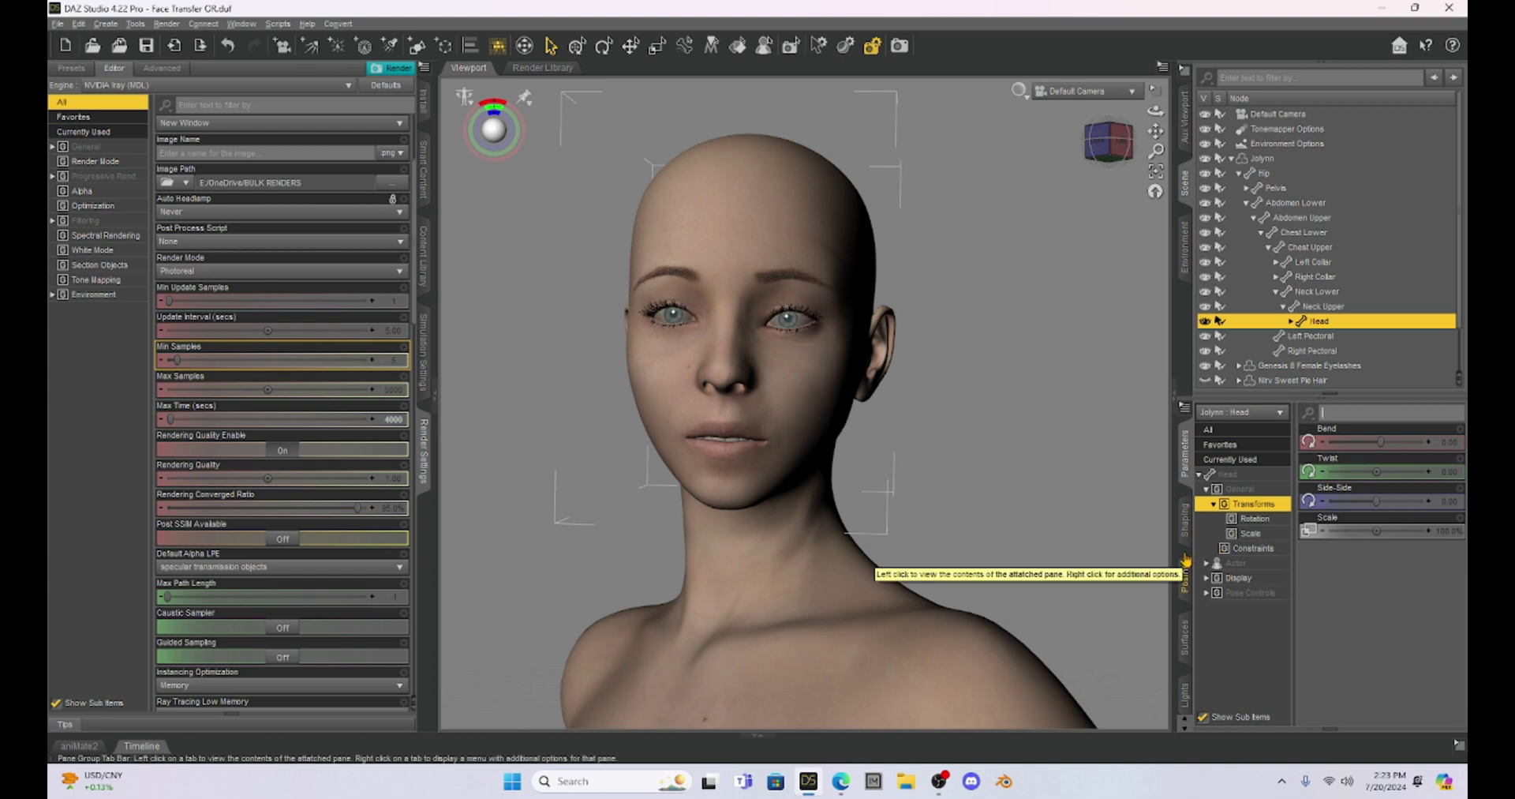
scroll(1185, 560, "down", 4)
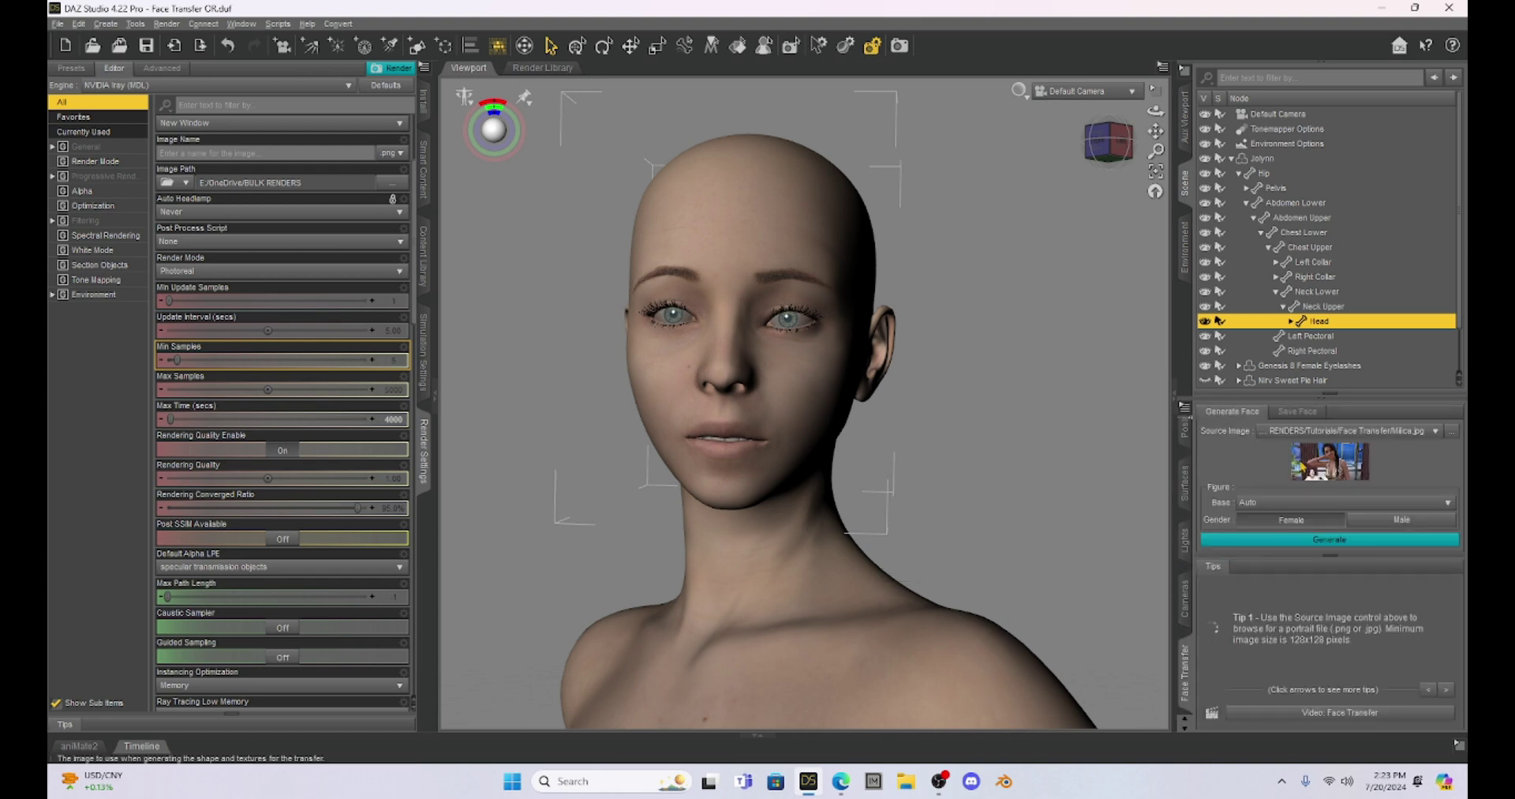
- Browse for the OR 1 photo and load it as the Face Transfer source image
left_click(1288, 431)
left_click(1302, 401)
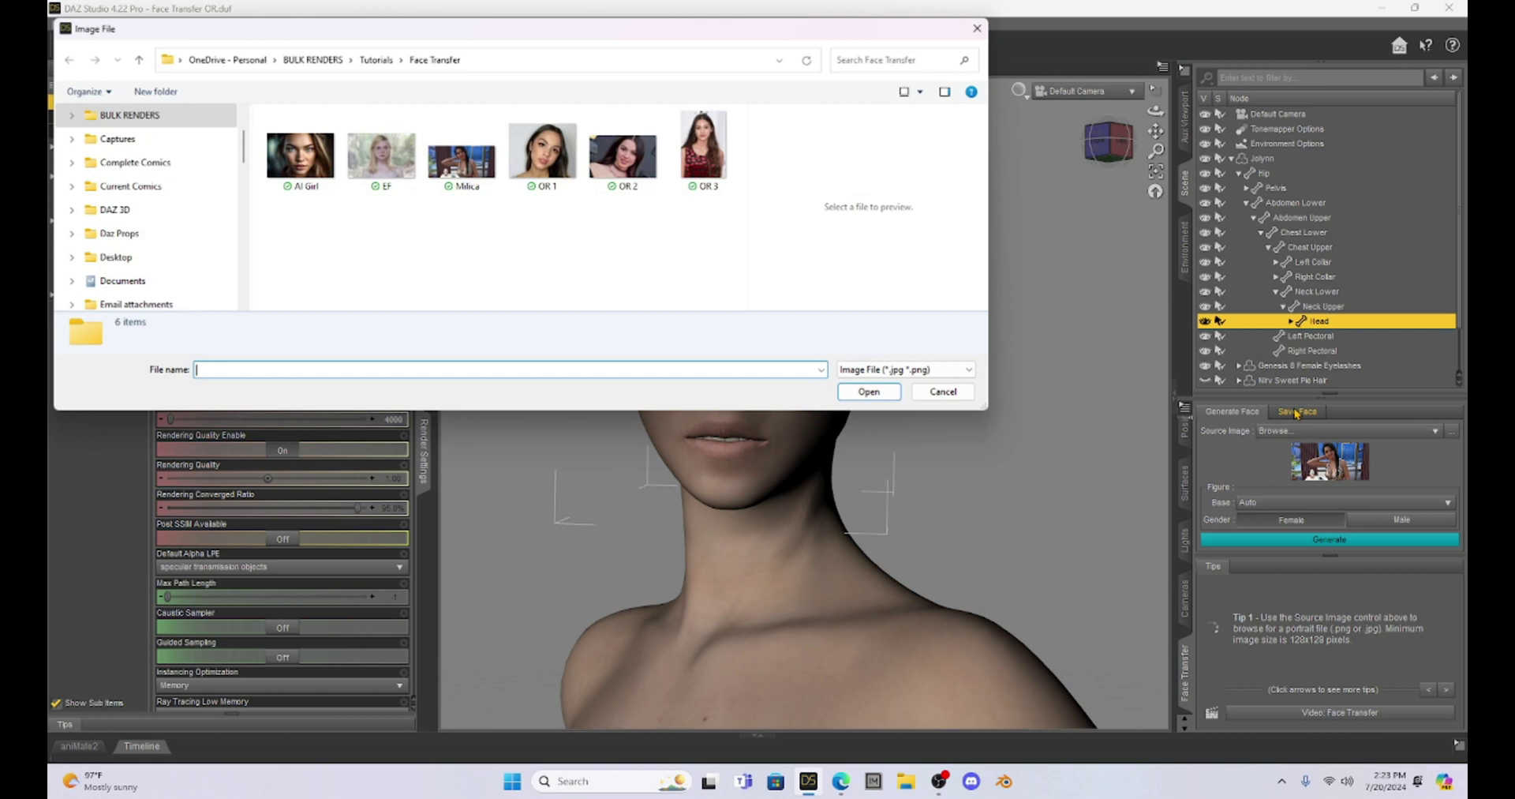
left_click(537, 153)
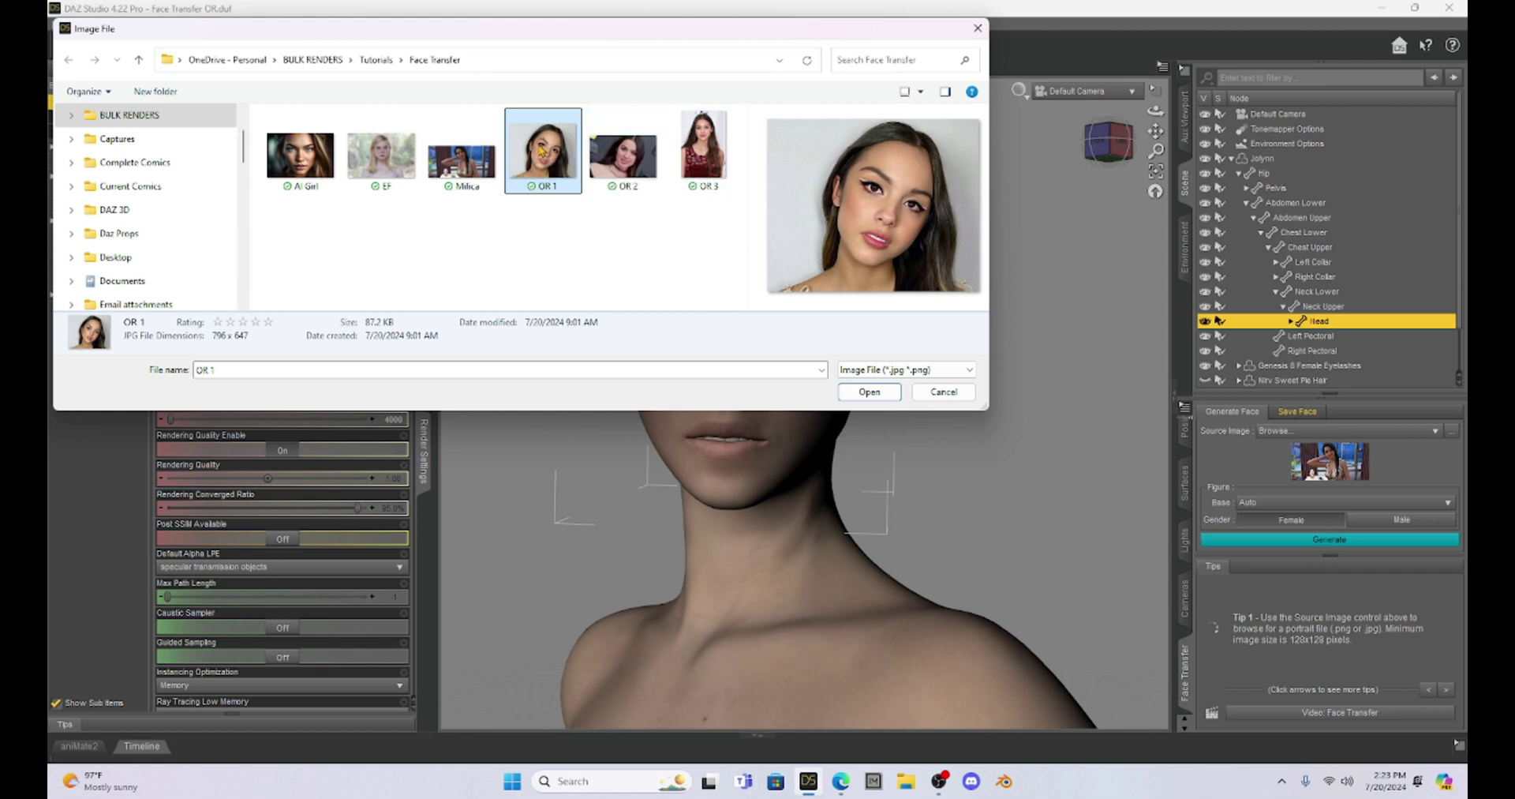
left_click(869, 392)
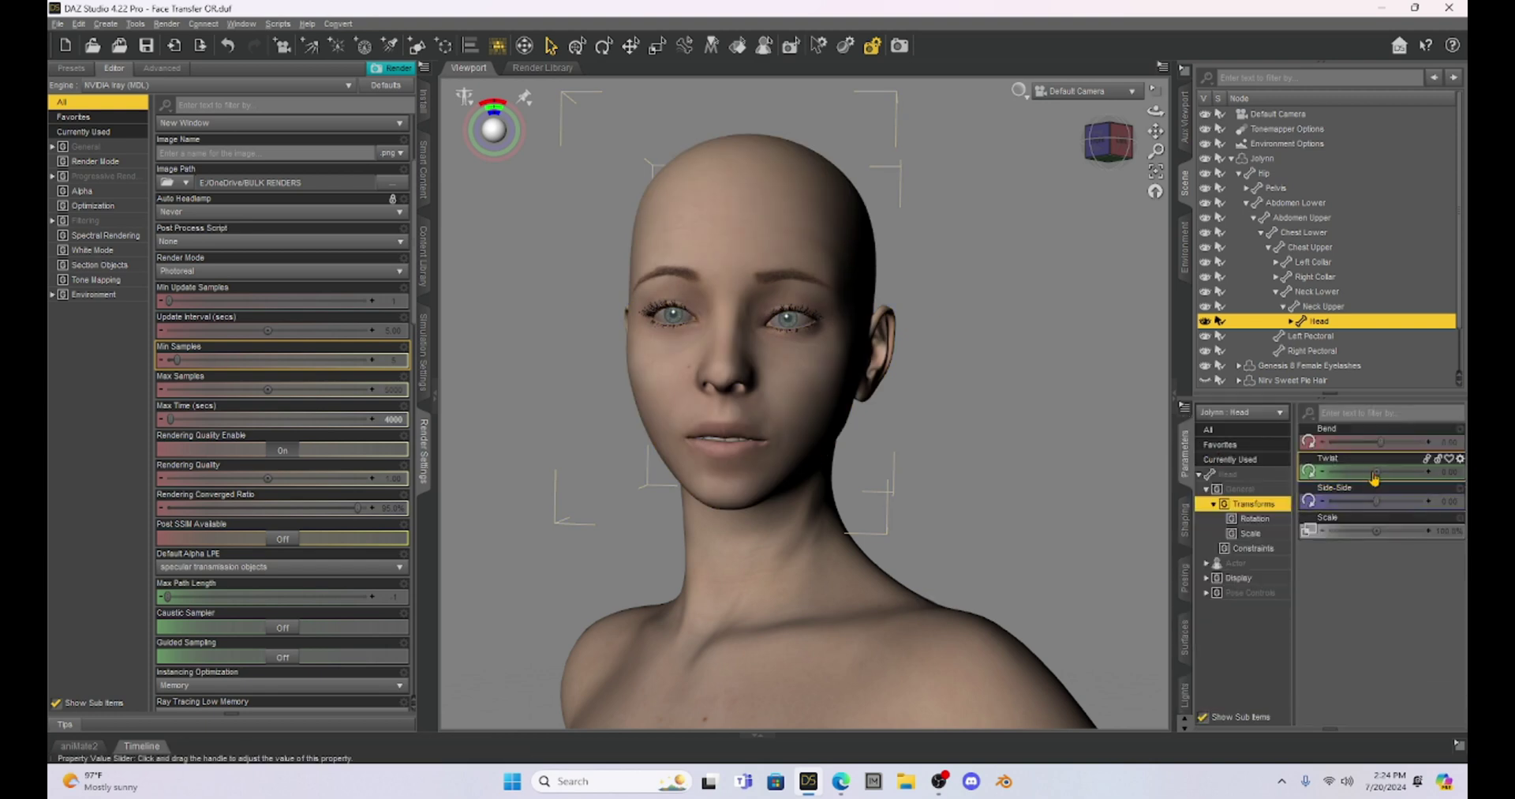
- Twist Jolynn's head slightly and orbit the view to face the figure more frontally
mouse_move(1374, 471)
mouse_move(1374, 471)
left_mouse_down()
mouse_move(1348, 505)
mouse_move(1369, 478)
left_mouse_up()
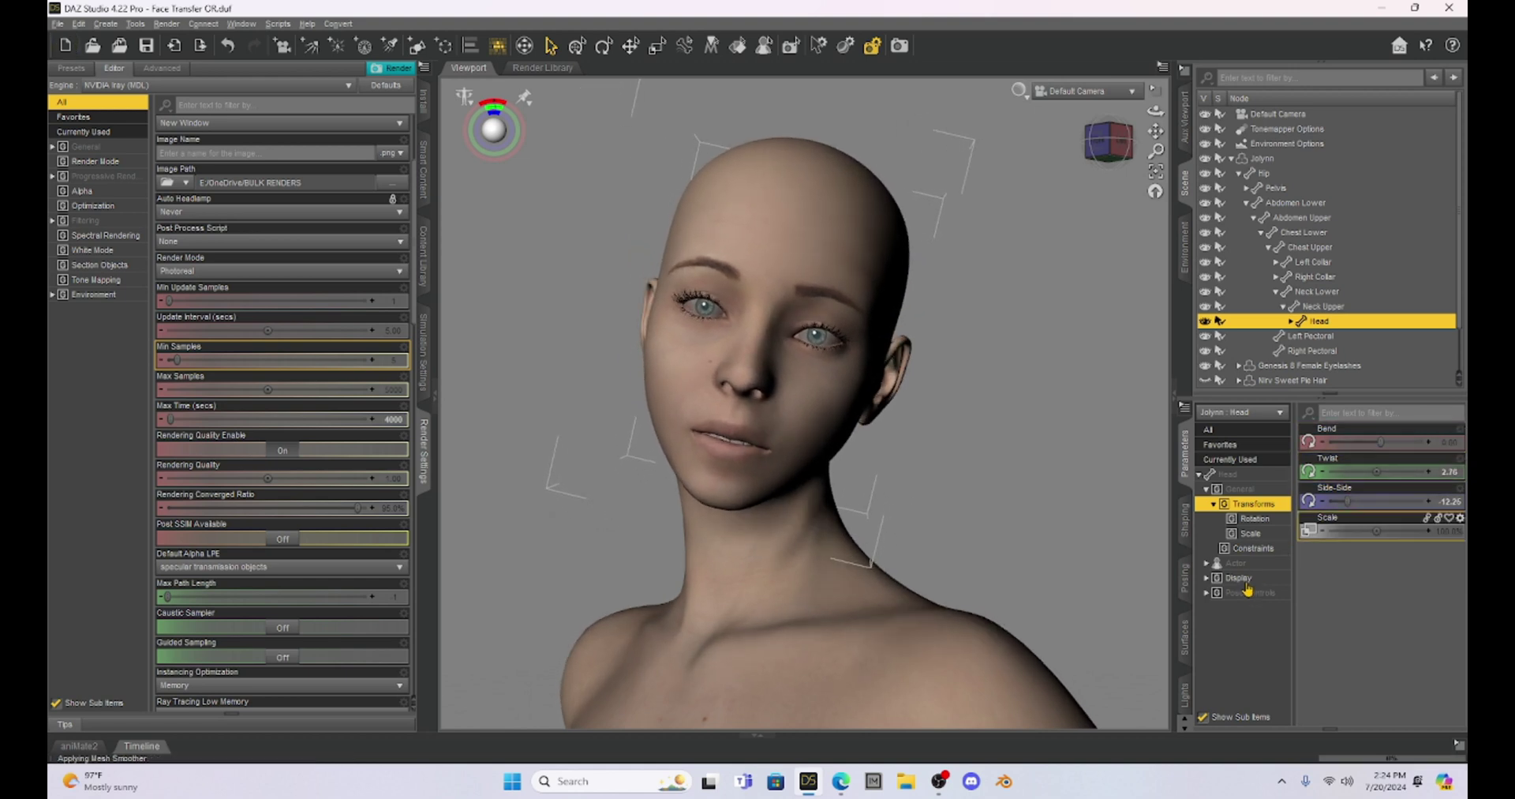
left_click(1184, 652)
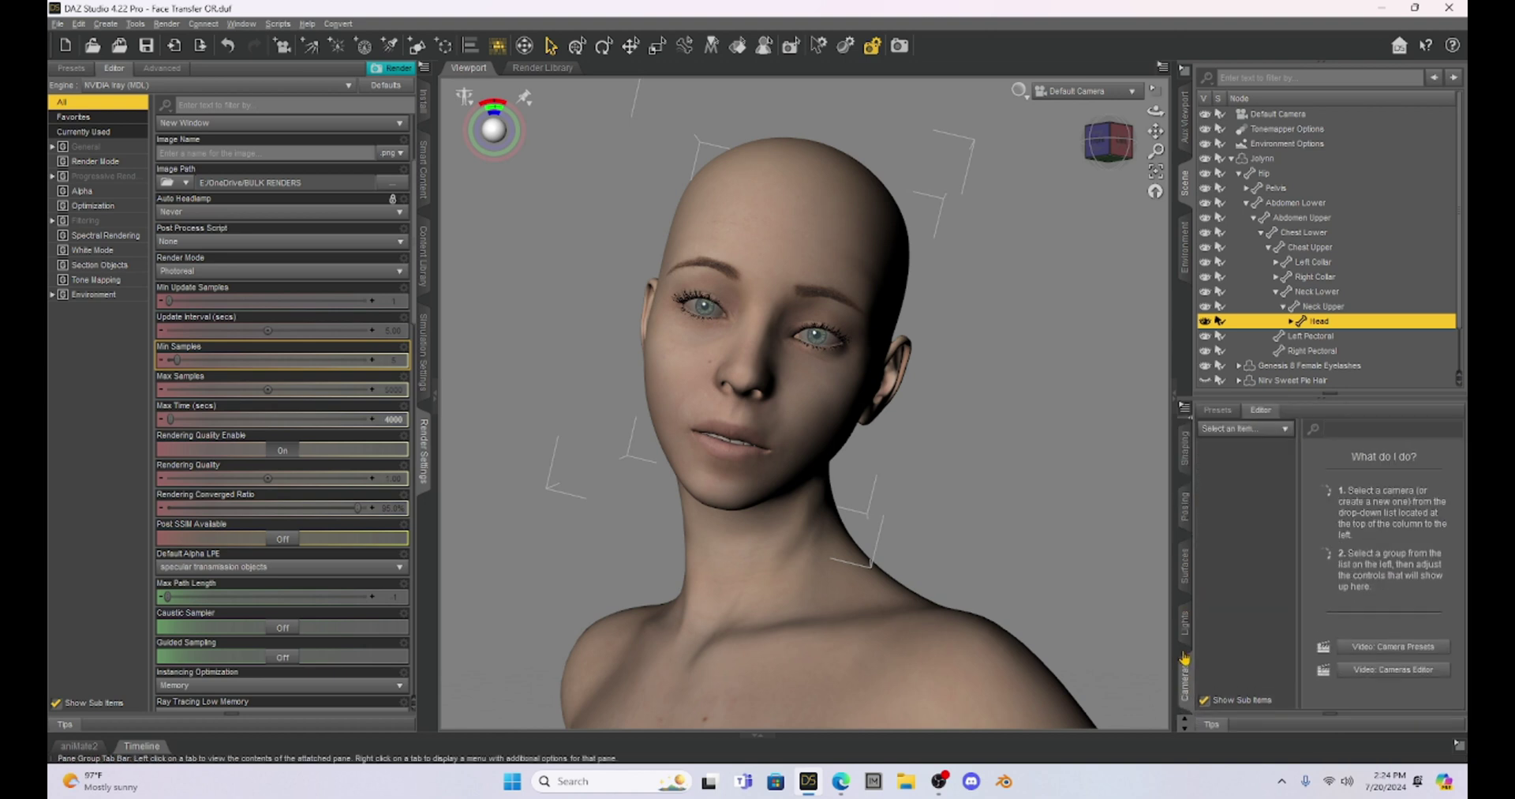
scroll(1186, 585, "down", 1)
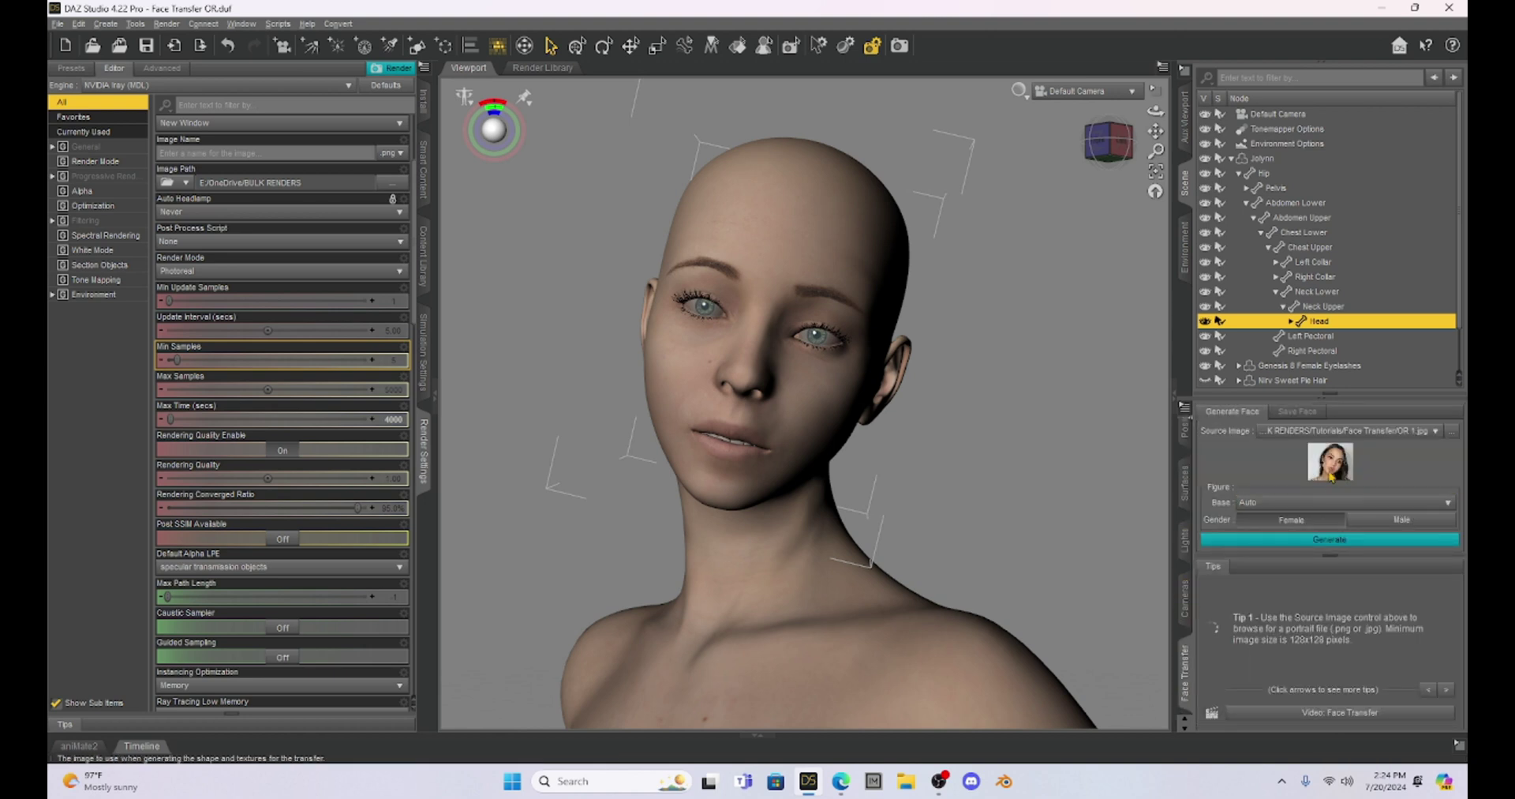
left_click_drag(1124, 154, 1106, 151)
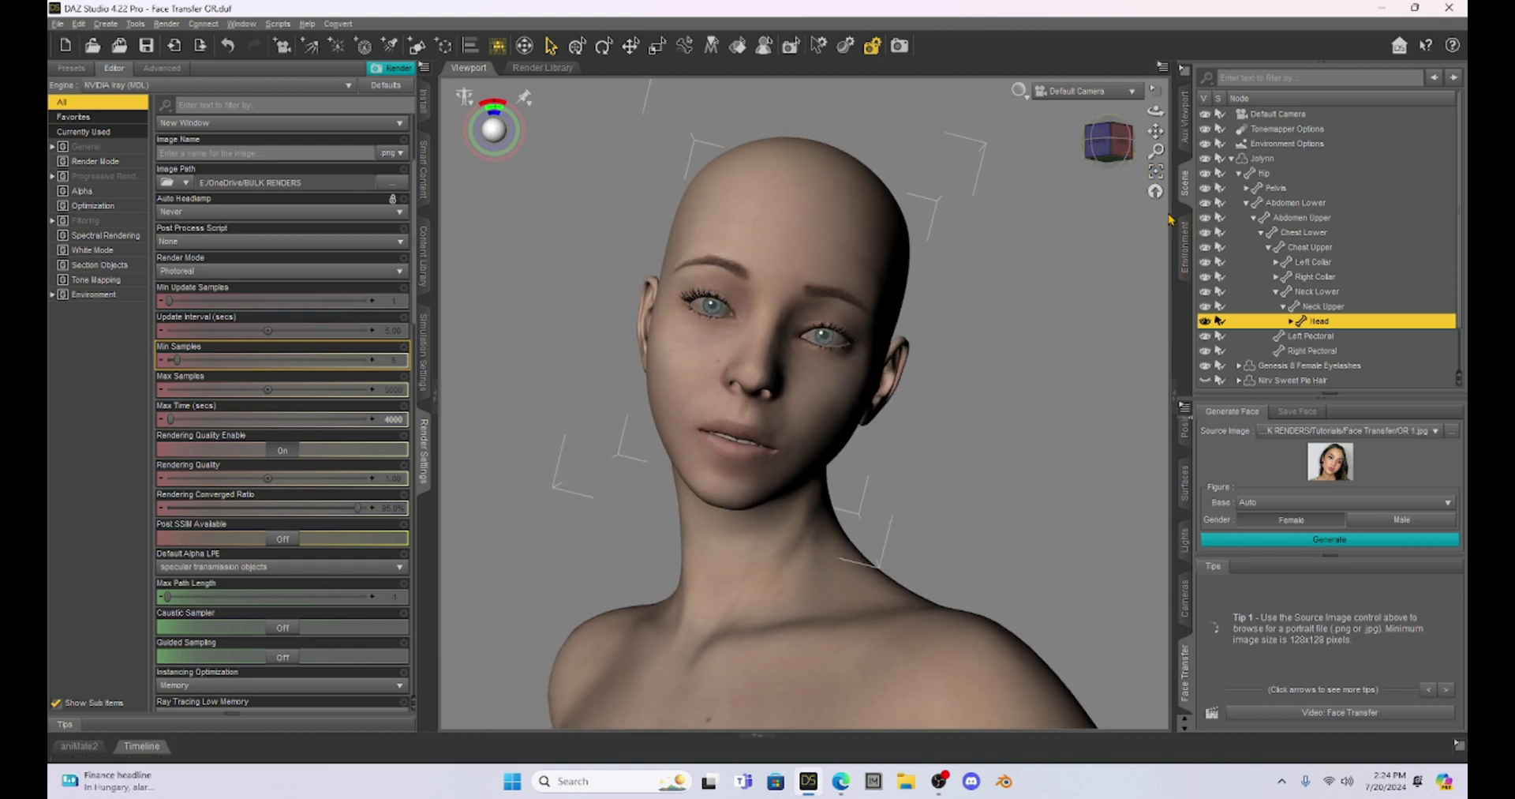
scroll(1340, 230, "down", 1)
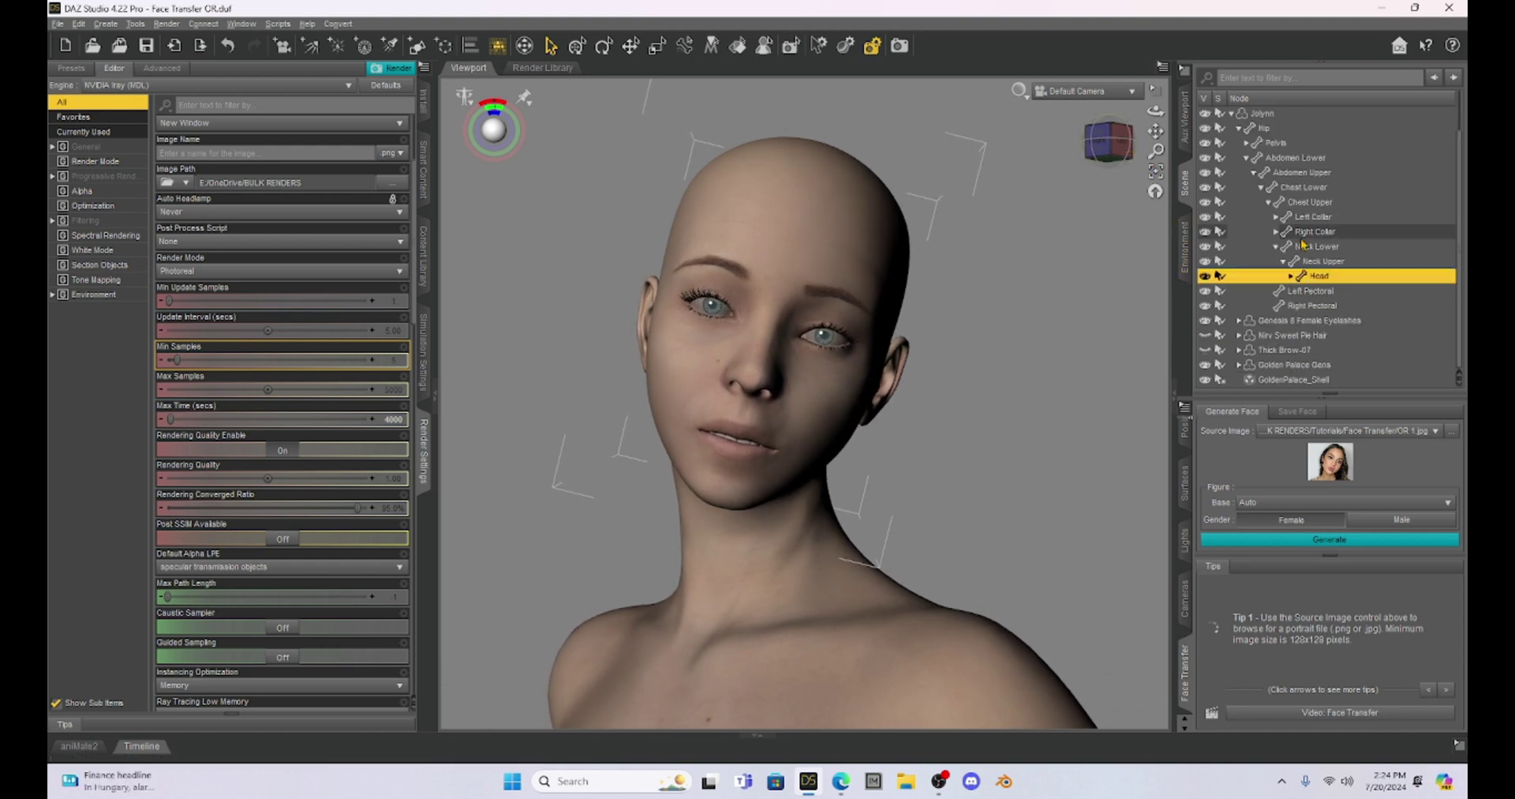
- Show Jolynn's long dark hair again, reload OR 1.jpg as the source, and select the figure
left_click(1205, 336)
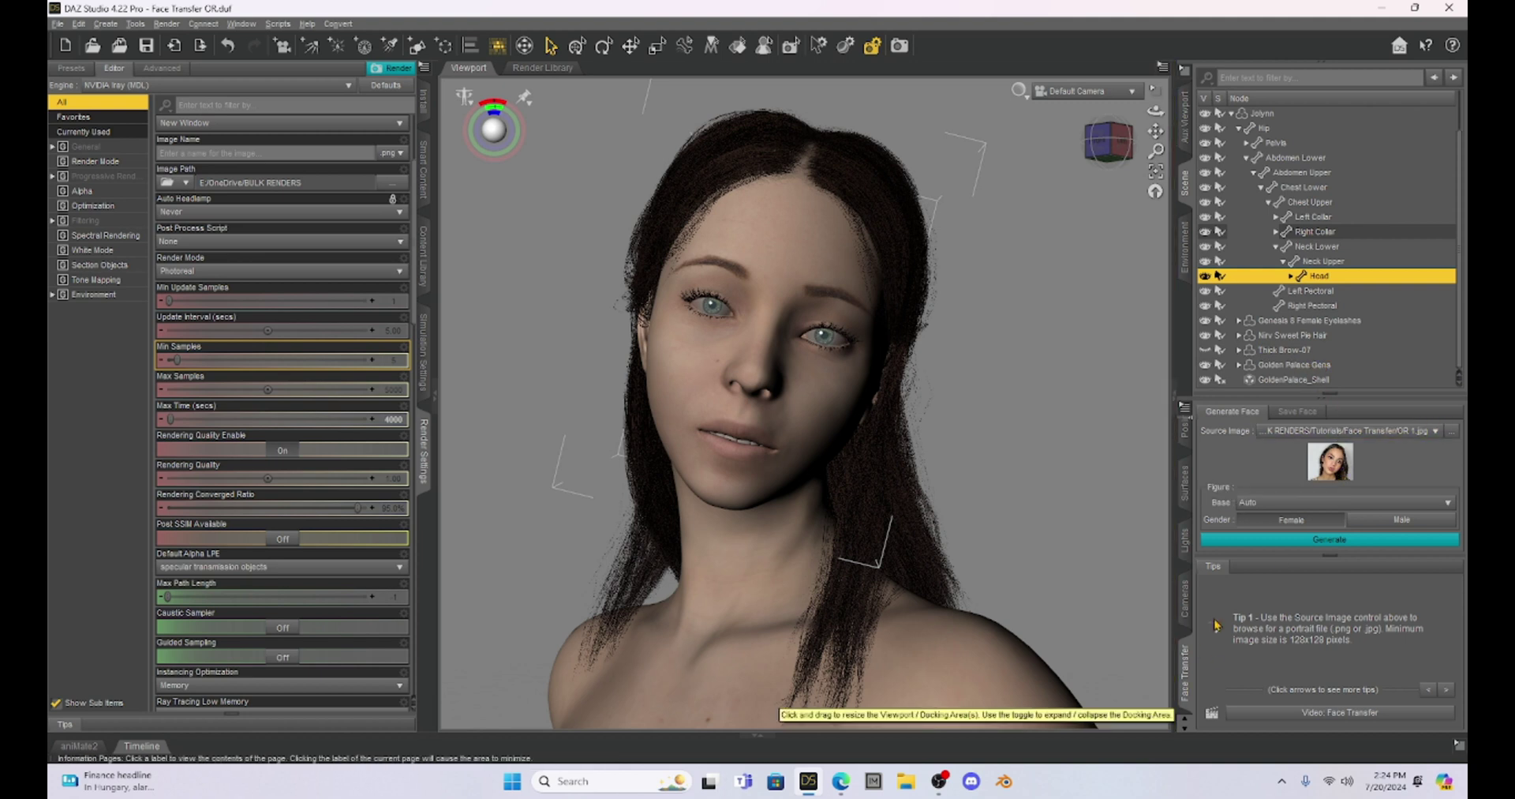
left_click(1314, 430)
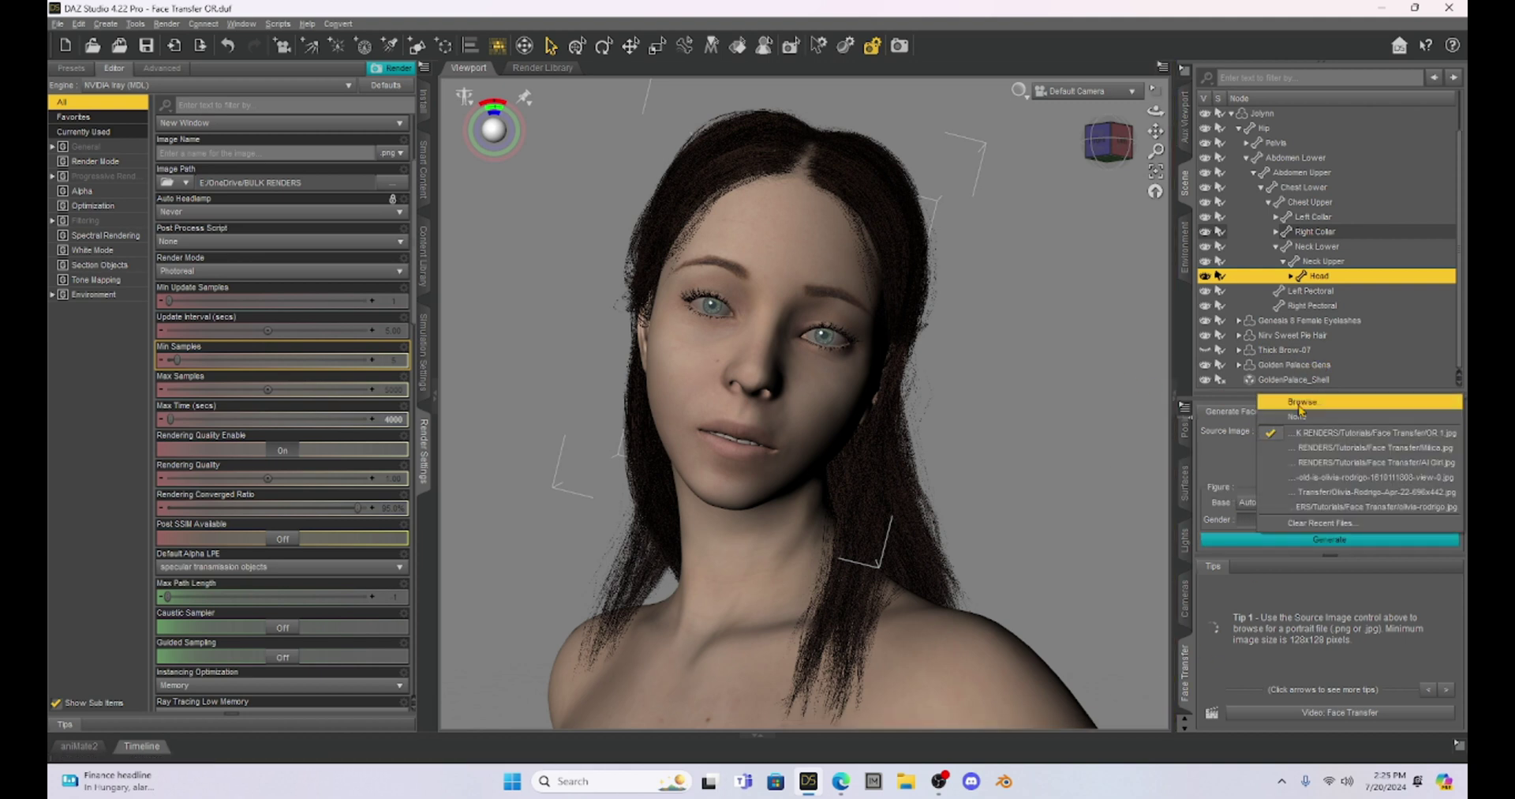
left_click(1302, 401)
left_click(562, 156)
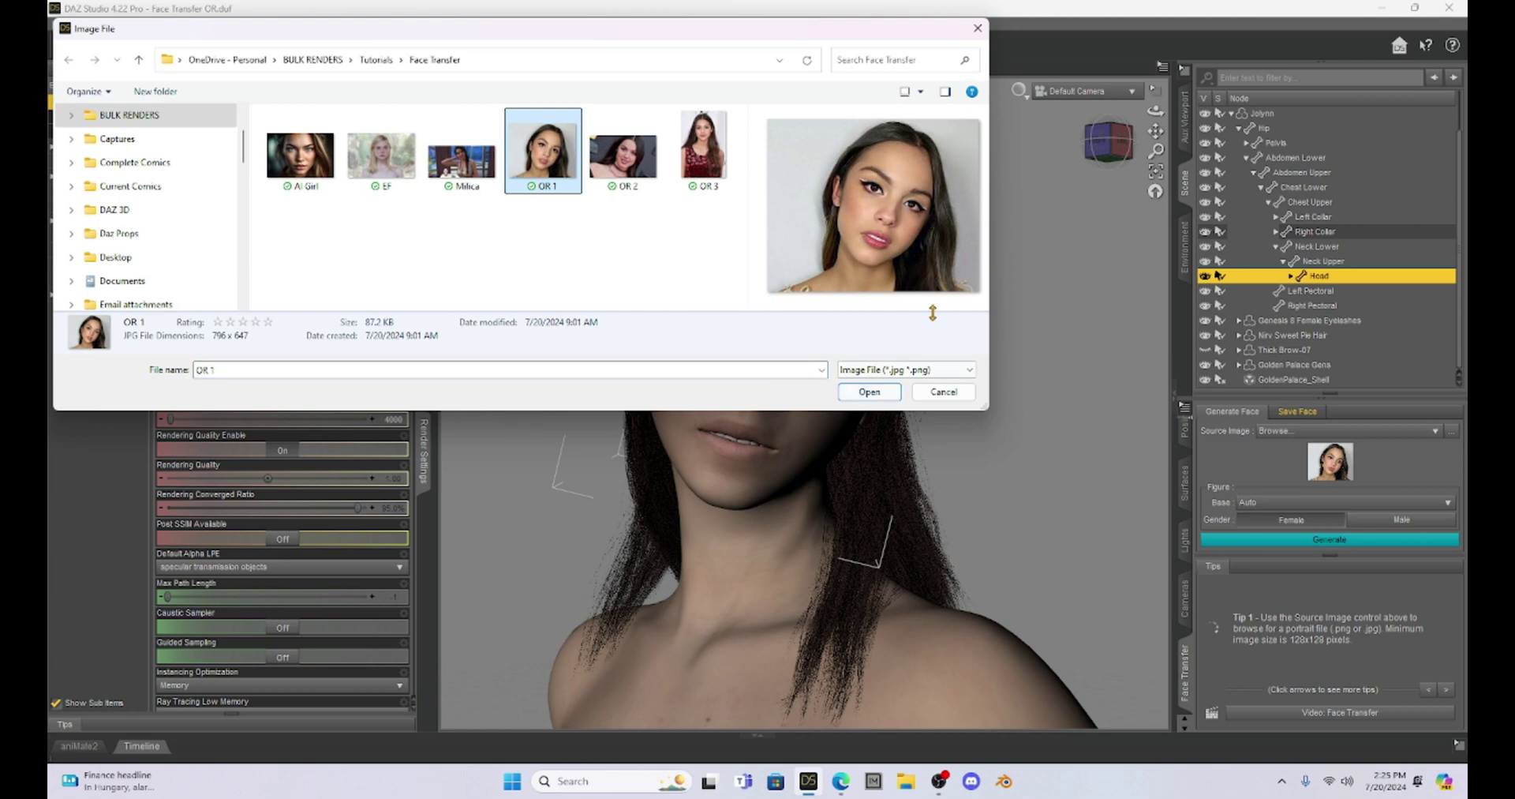
left_click(869, 392)
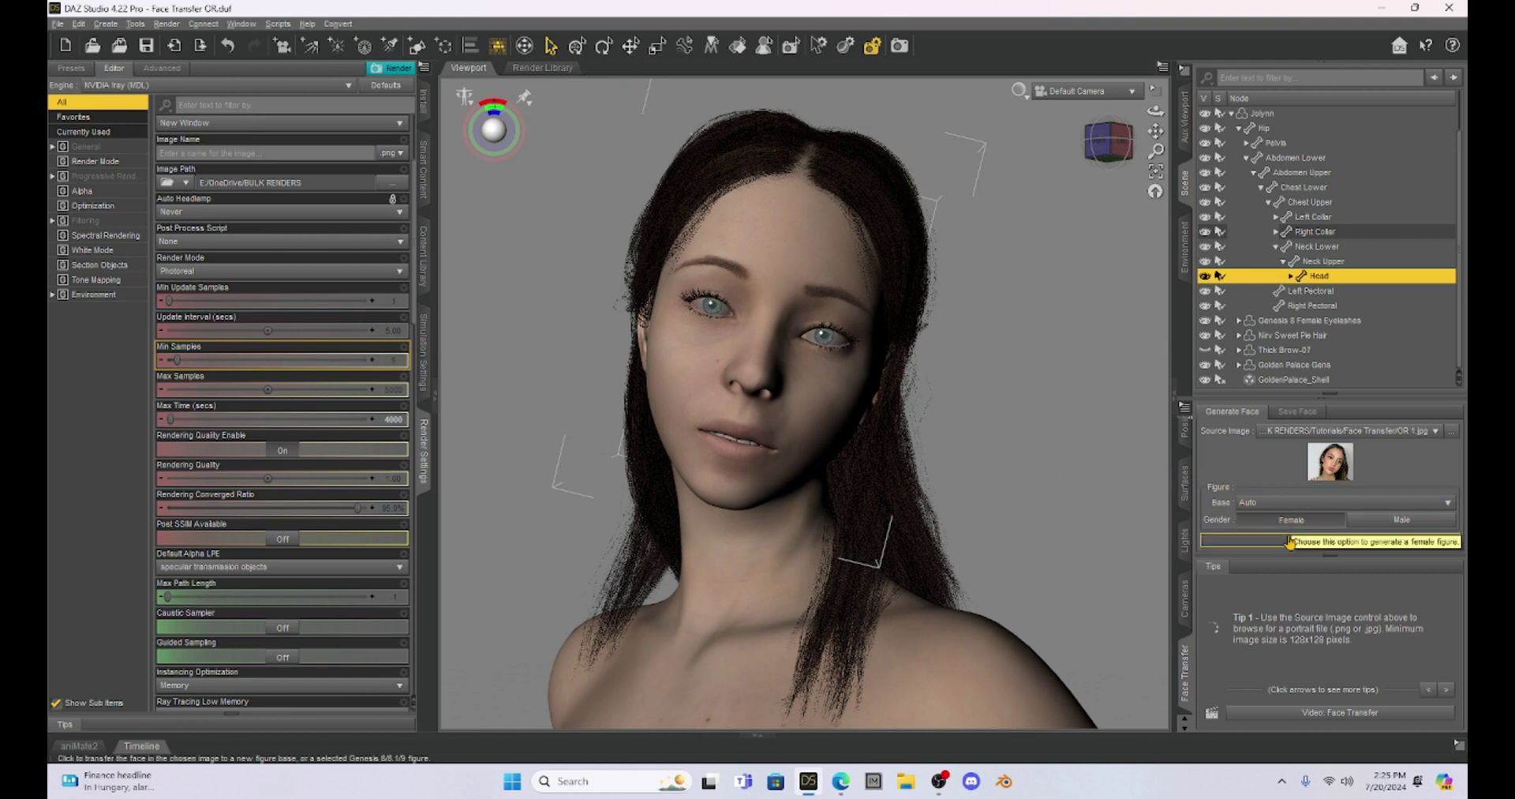
left_click(796, 248)
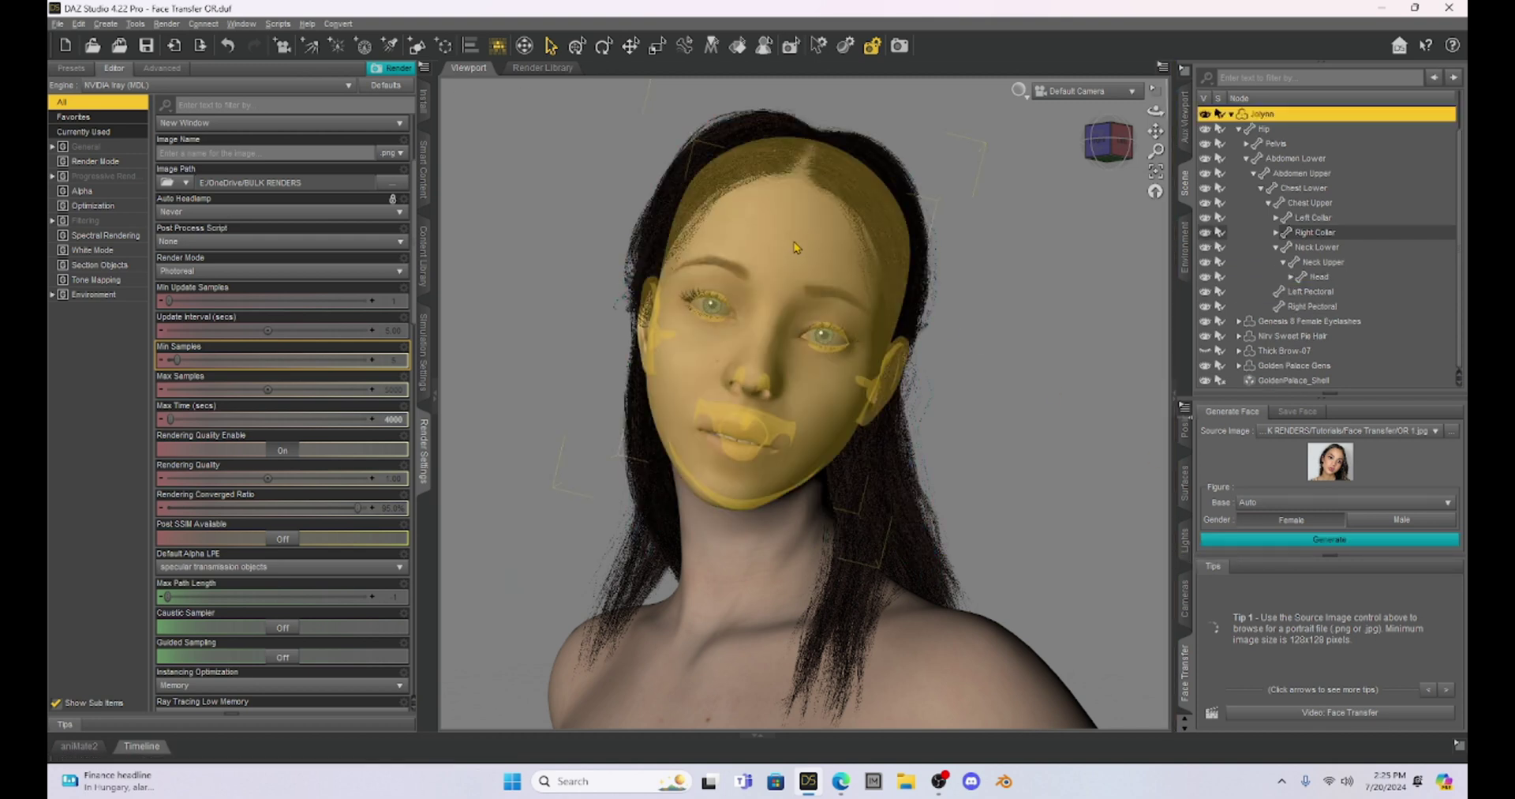
- Generate Jolynn's new face shape and textures from the OR 1 photo
left_click(1289, 541)
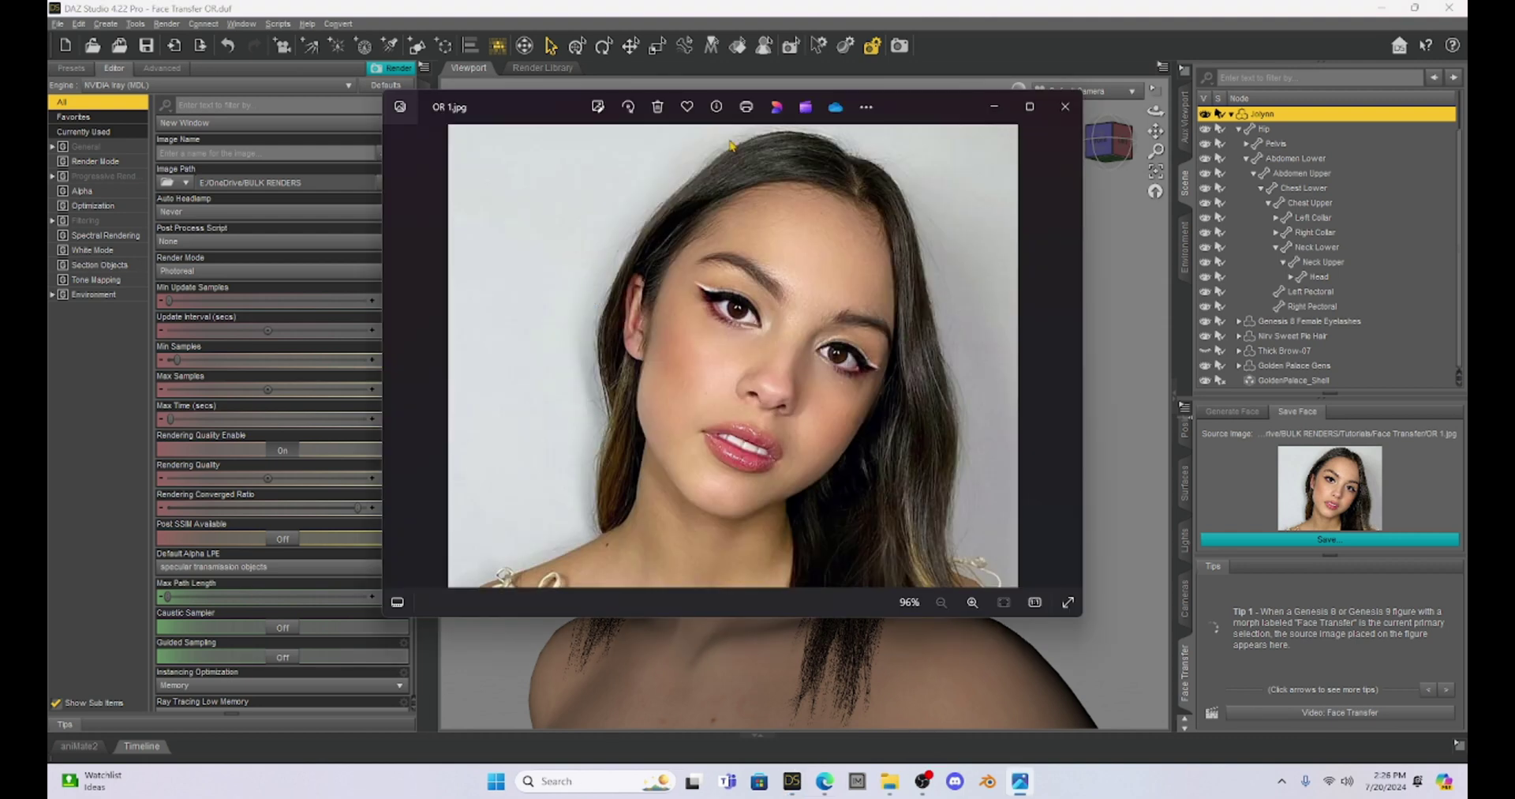
- Drag the OR 1 photo window aside to compare, then return to the Daz Studio scene
left_click_drag(935, 110, 452, 106)
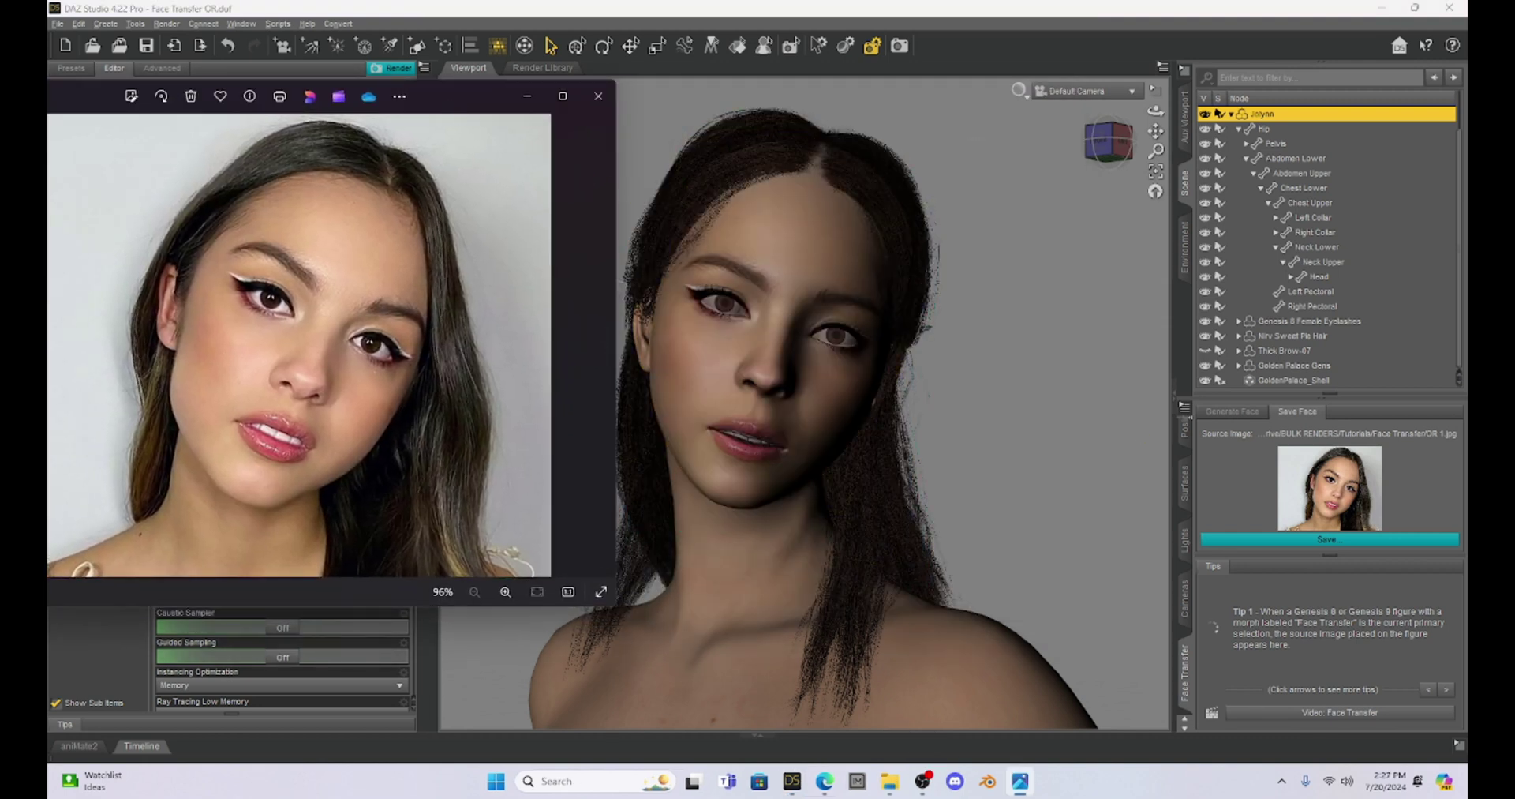
left_click(643, 446)
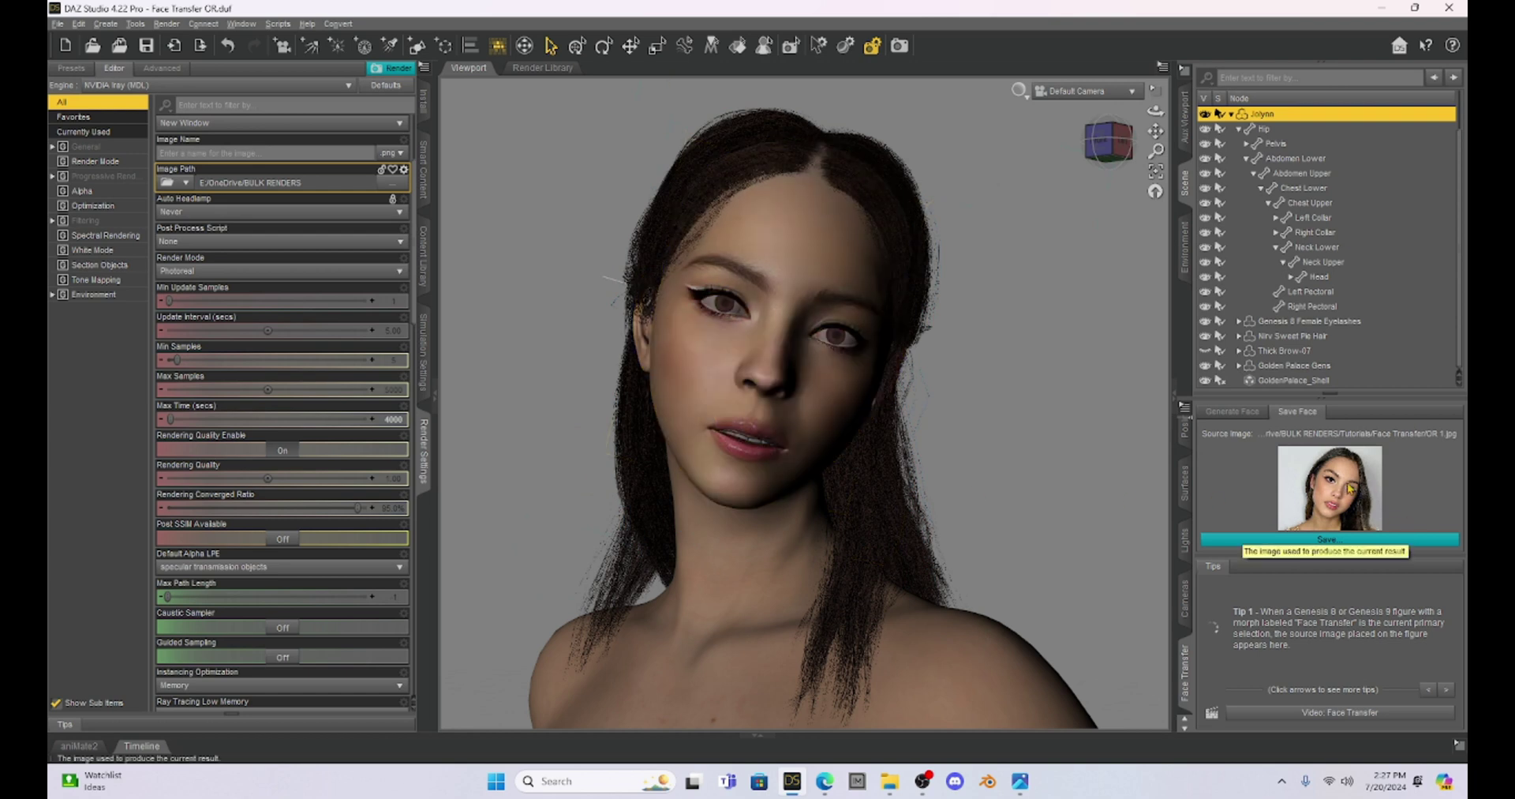
- Open the Content Library and expand the 20's characters Jolynn folder to her material presets
left_click(424, 263)
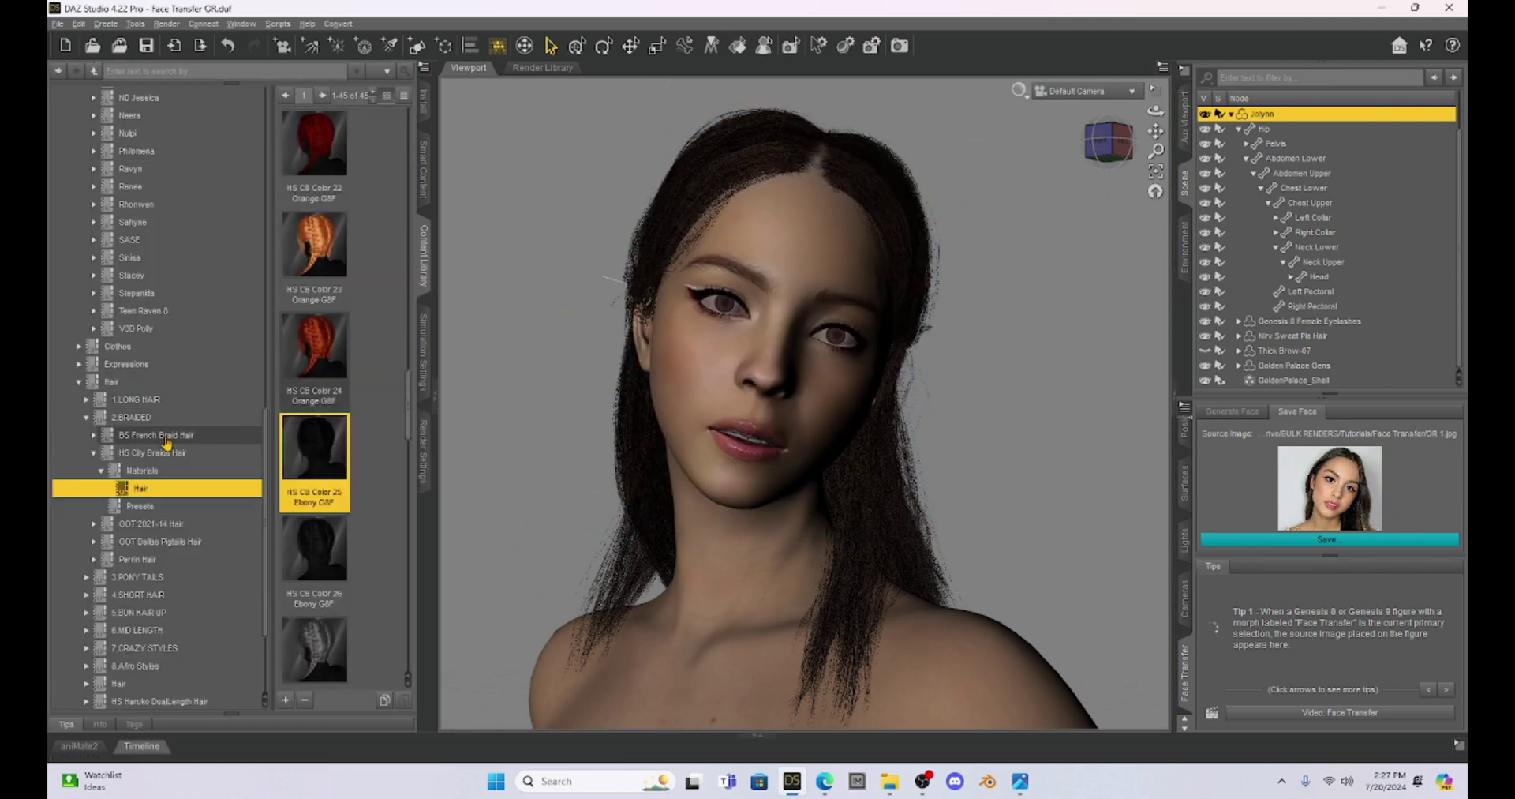
scroll(167, 438, "up", 20)
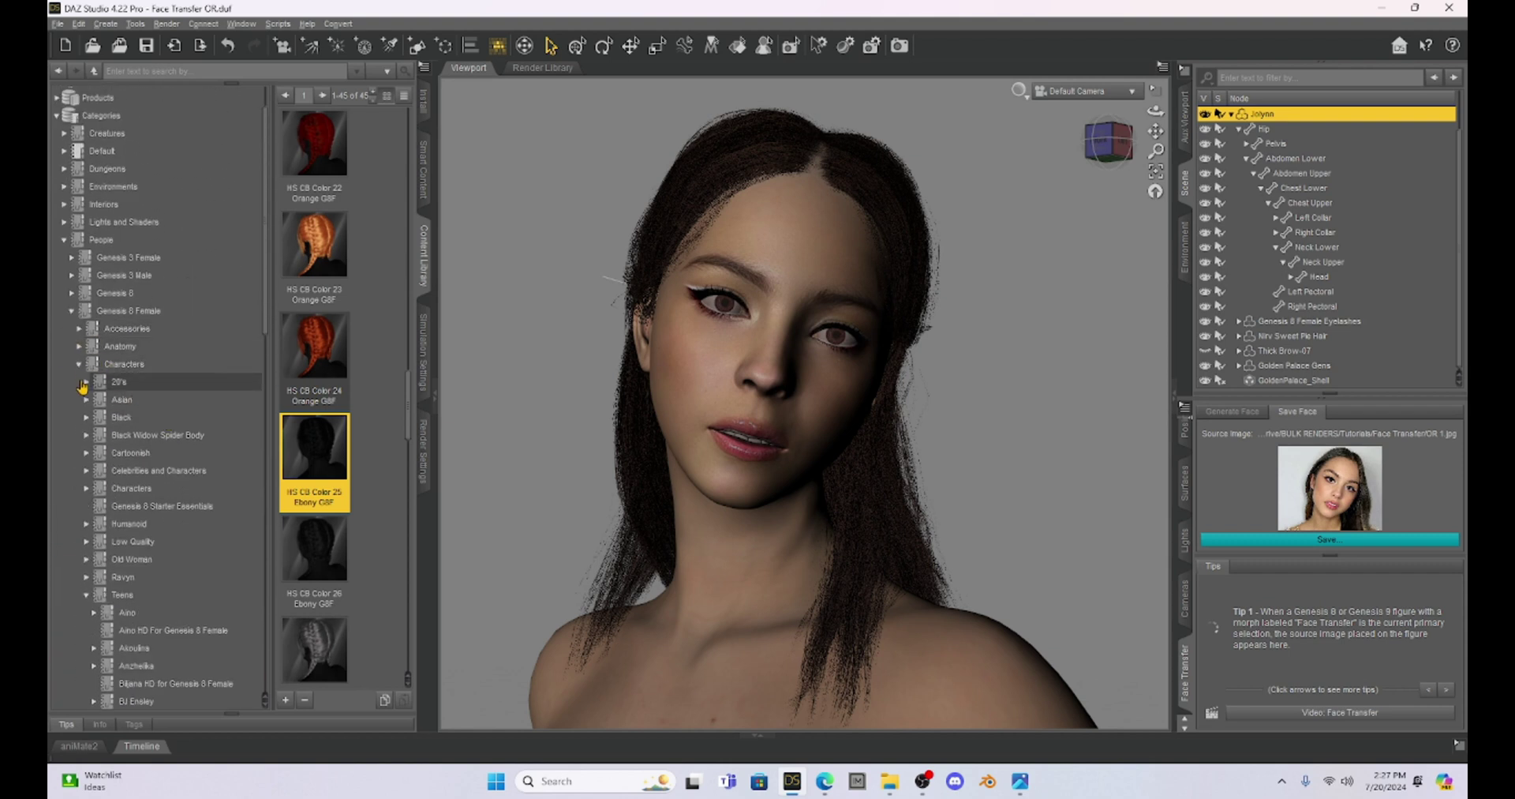
left_click(86, 387)
scroll(166, 486, "down", 6)
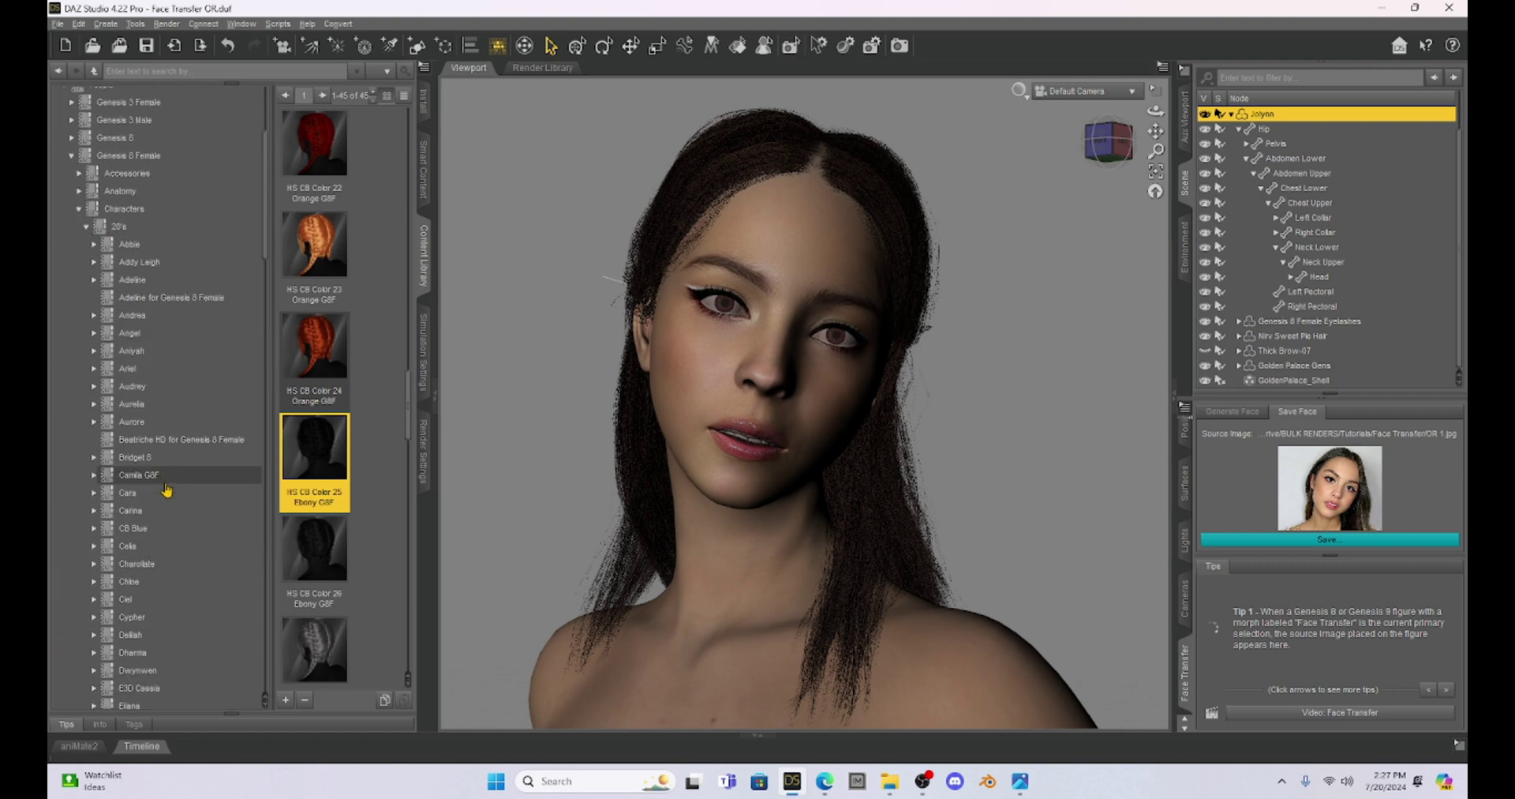
scroll(168, 490, "down", 4)
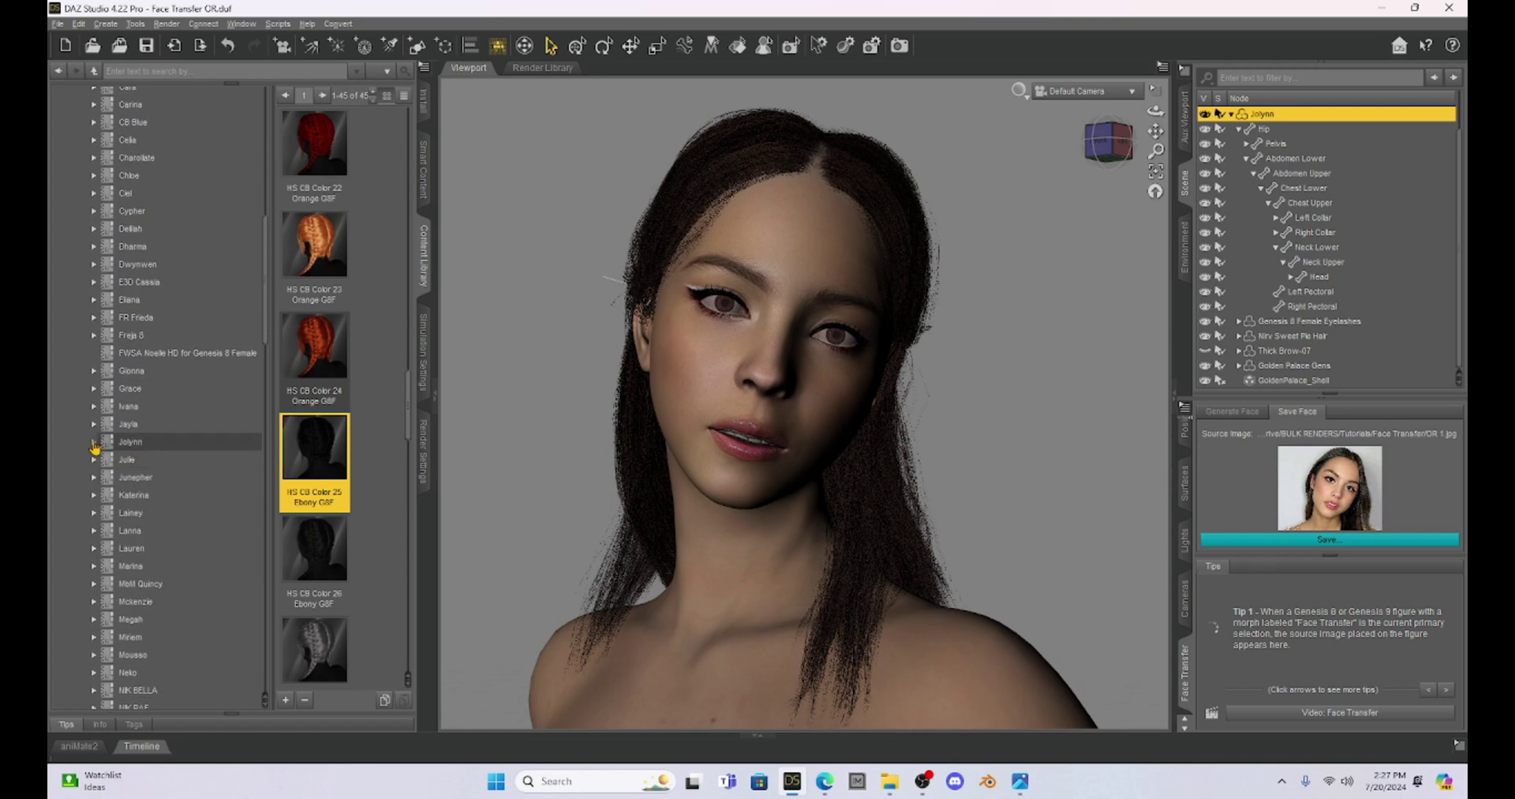
left_click(93, 443)
left_click(142, 459)
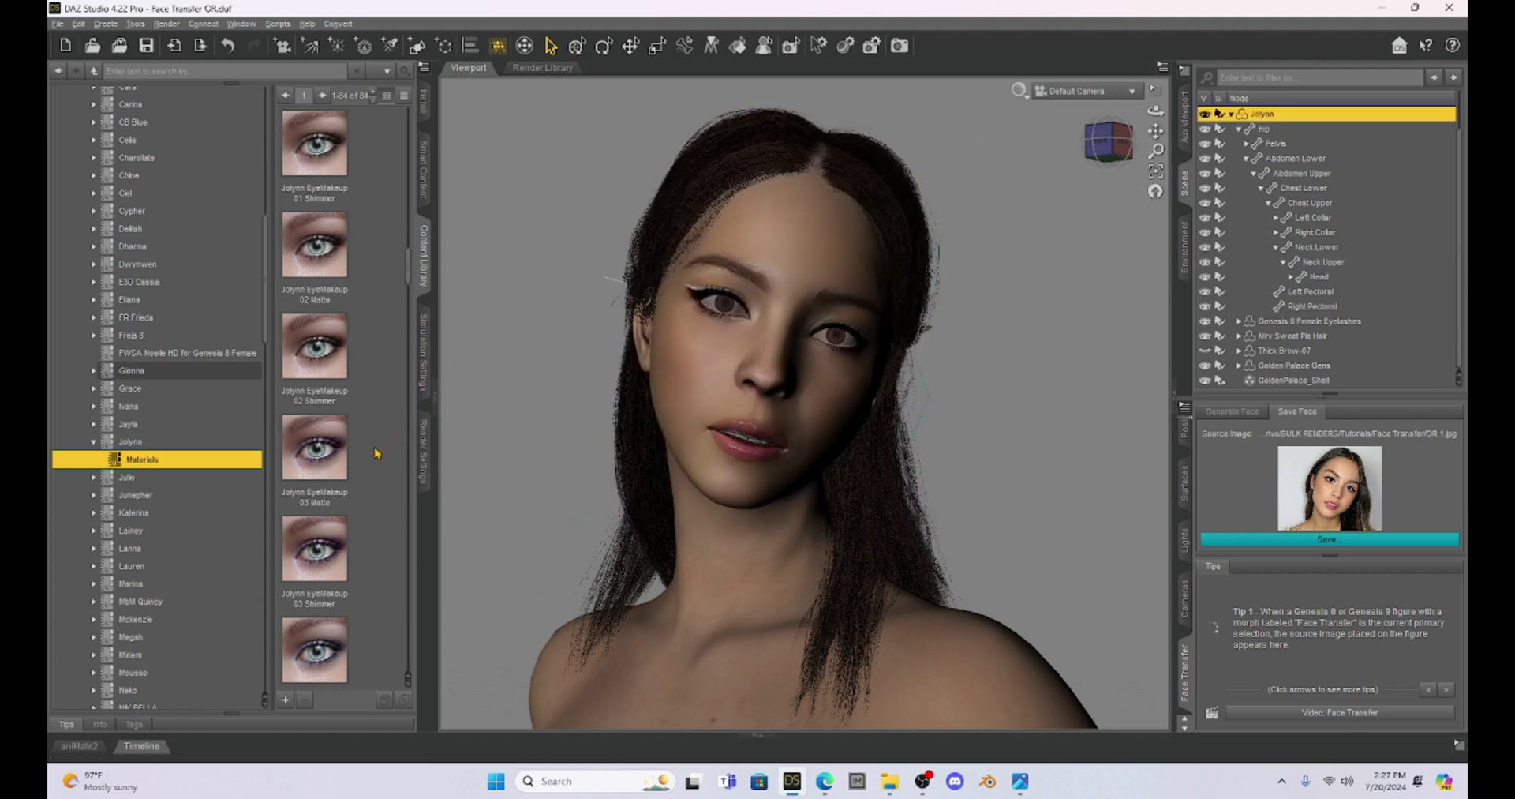
- Apply Jolynn's full skin map preset, dismissing both missing-files warnings
scroll(376, 456, "down", 2)
scroll(377, 456, "down", 6)
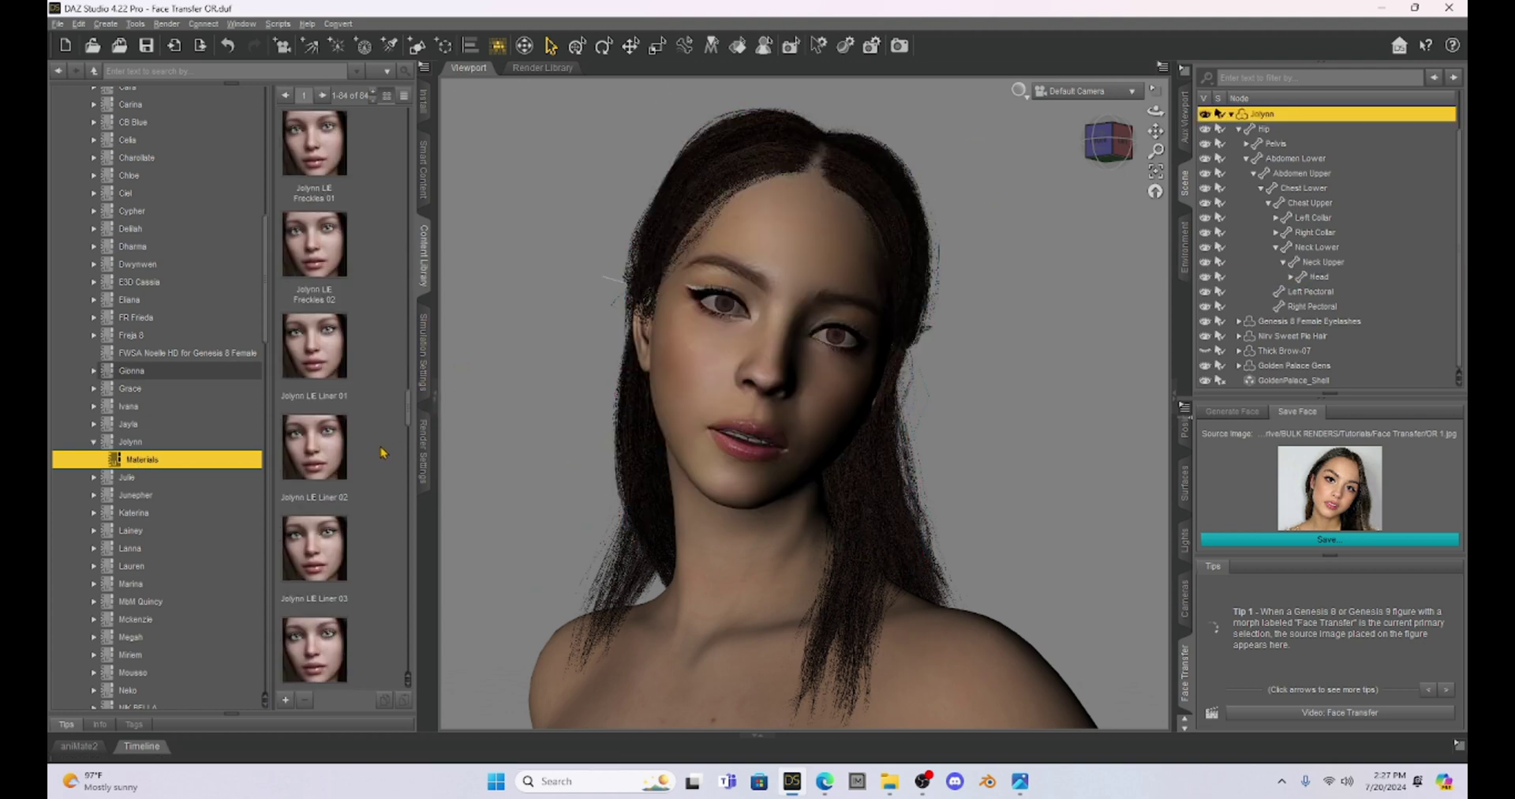
scroll(381, 453, "down", 8)
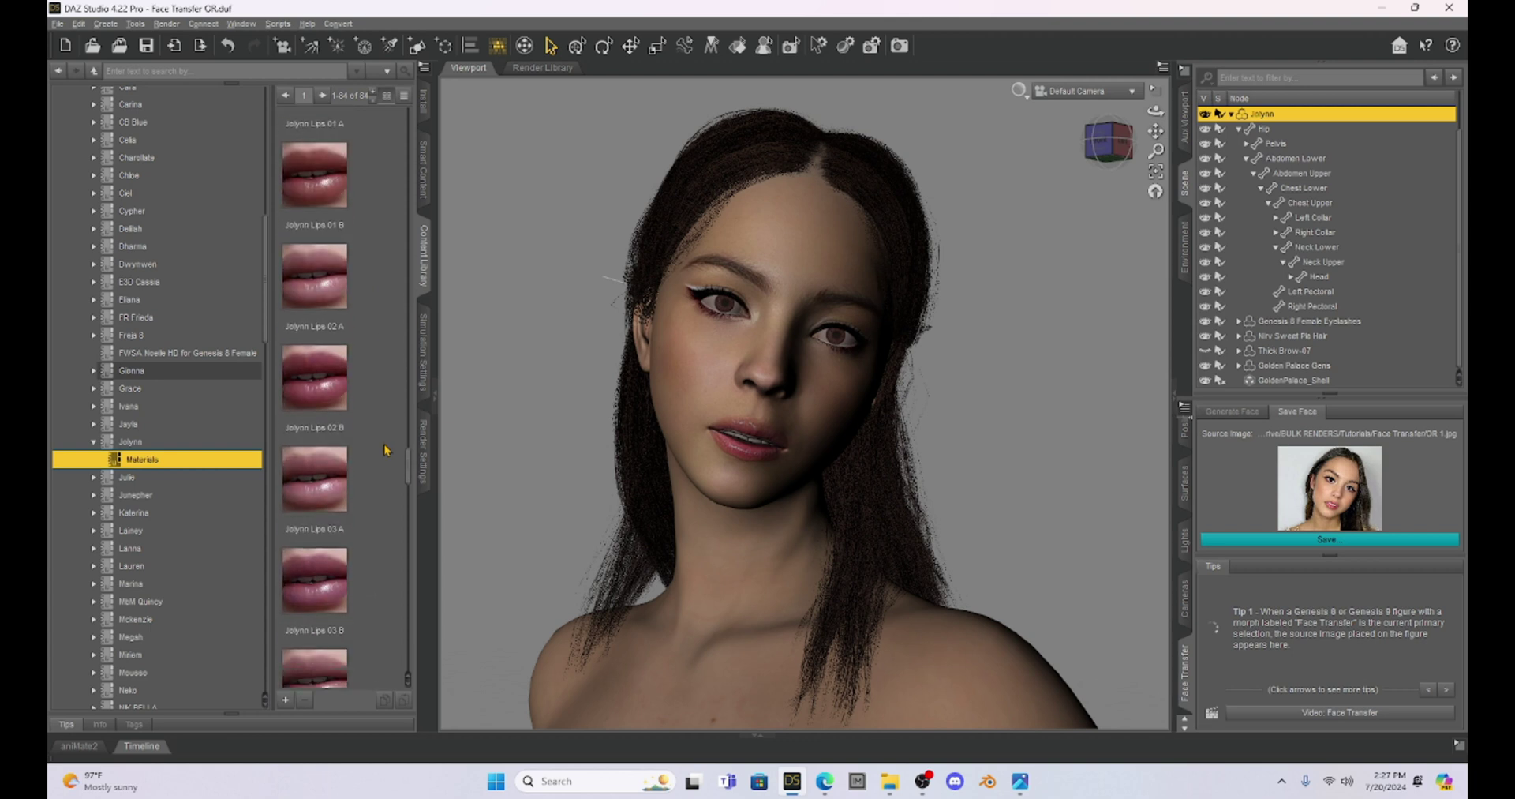
scroll(385, 450, "down", 1)
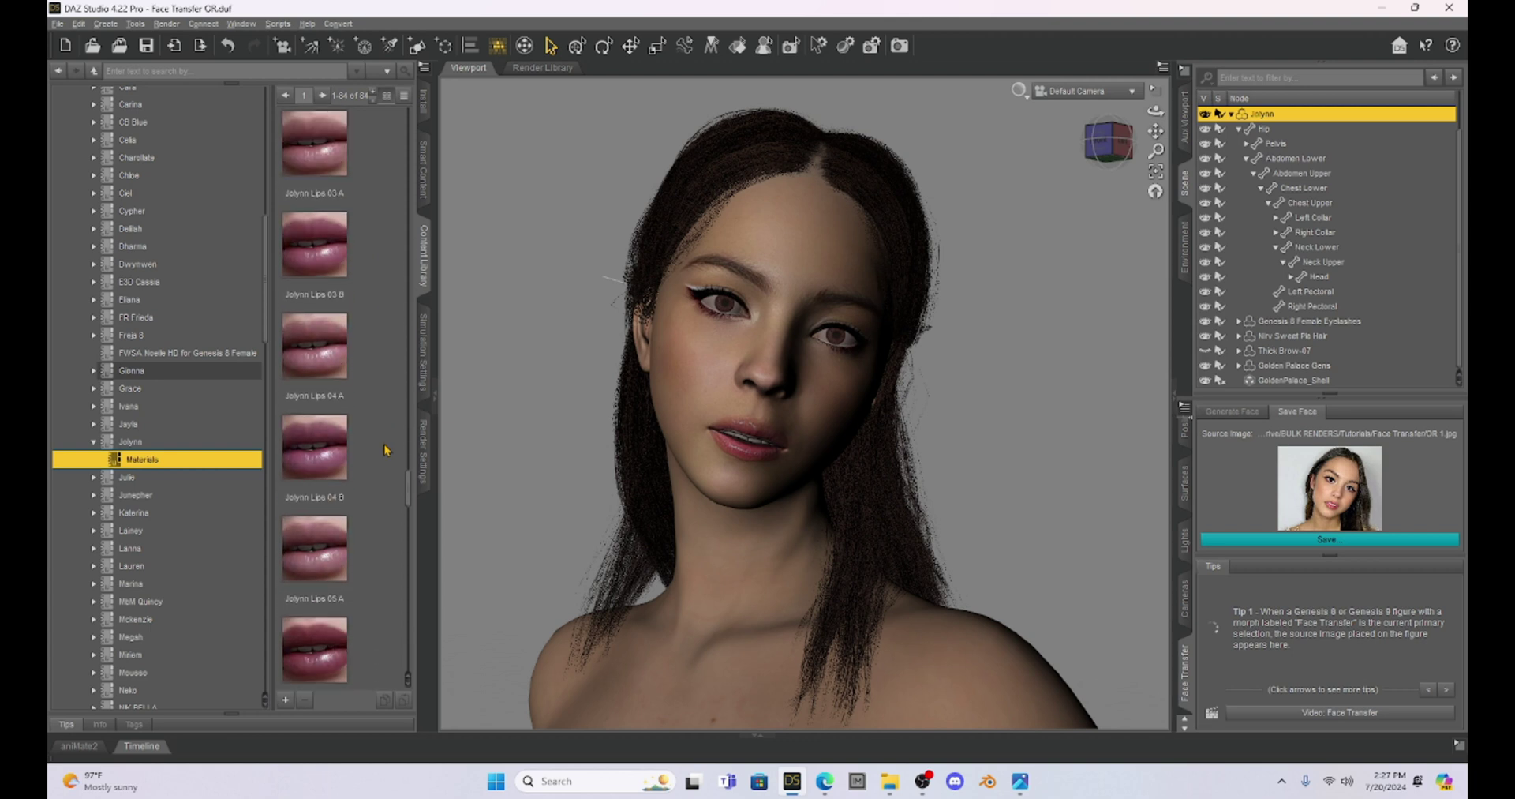
scroll(385, 449, "up", 15)
double_click(314, 142)
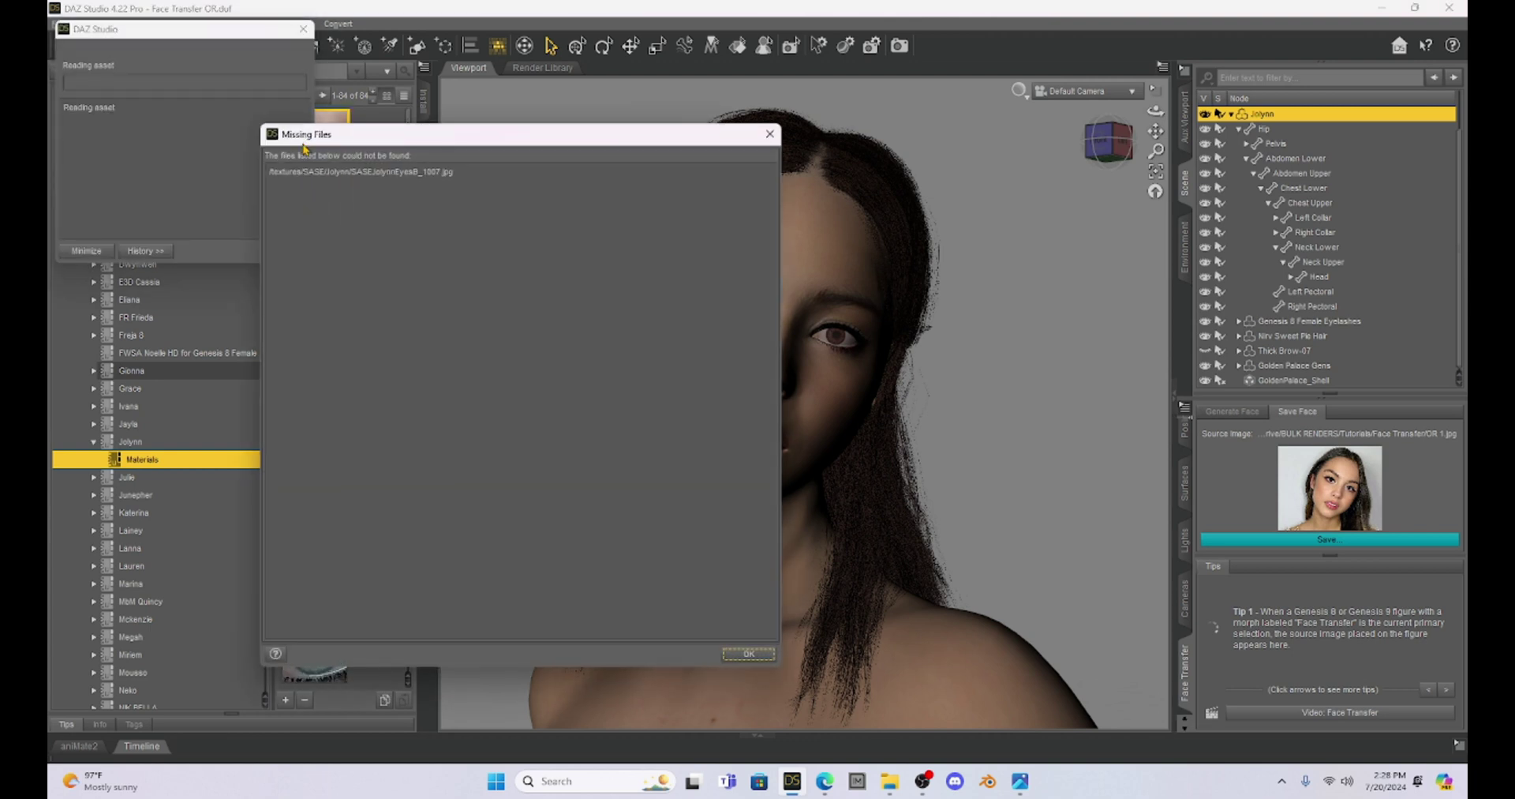
left_click(750, 654)
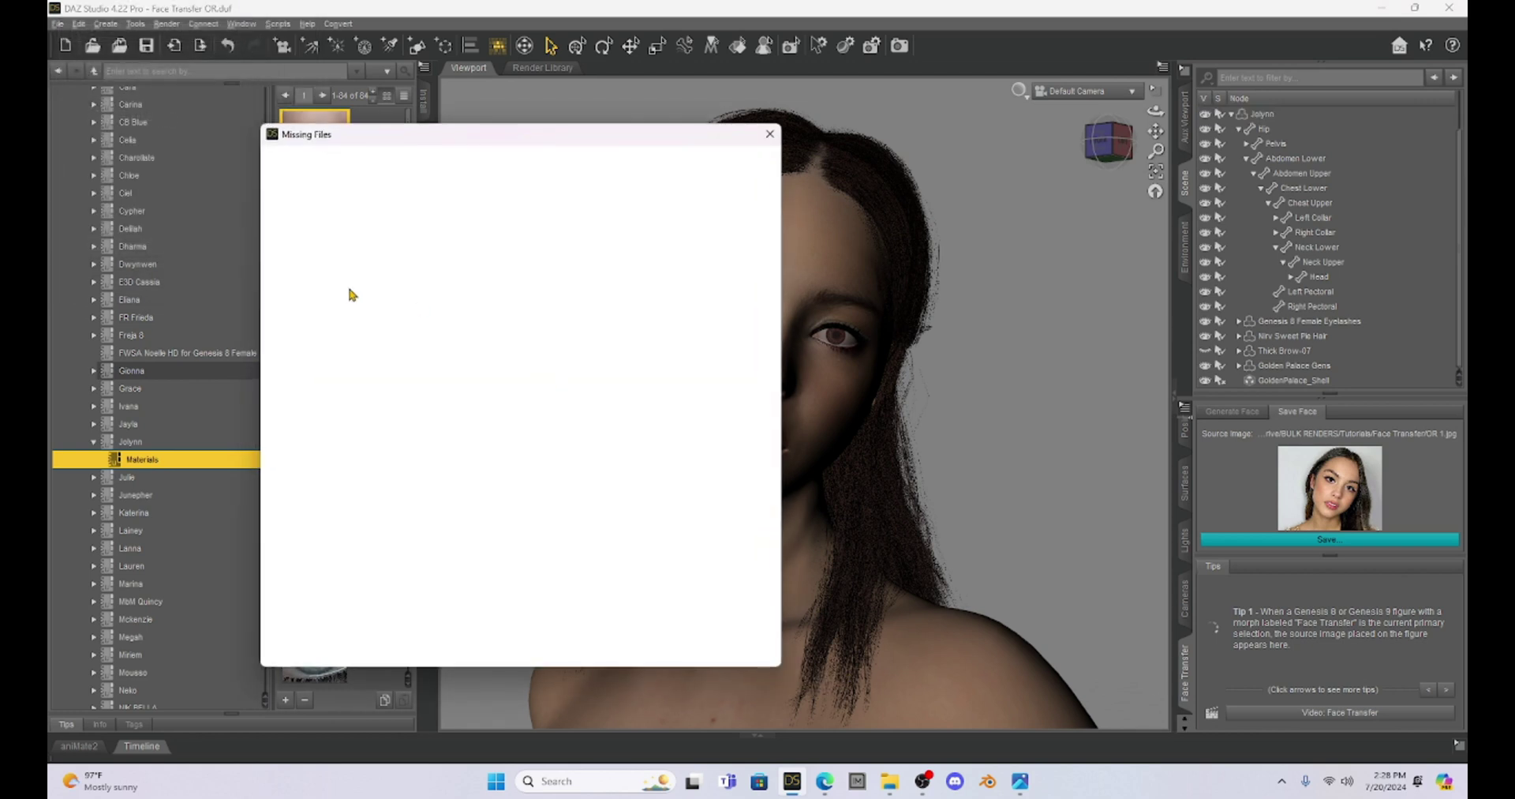
left_click(748, 654)
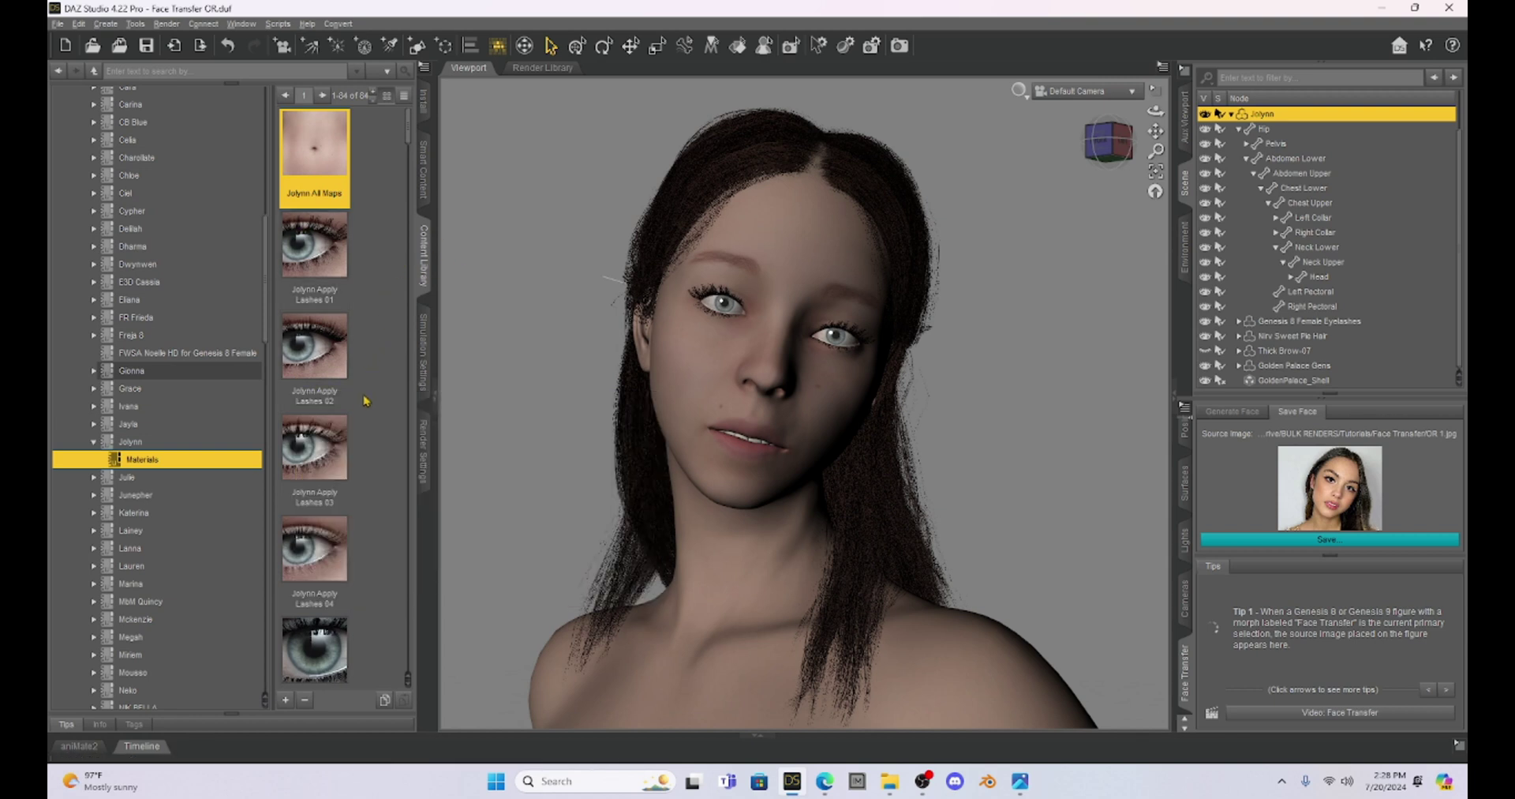
- Apply the Jolynn Eye Colour 10 preset and dismiss the missing-files warning
scroll(366, 416, "down", 3)
scroll(365, 417, "down", 9)
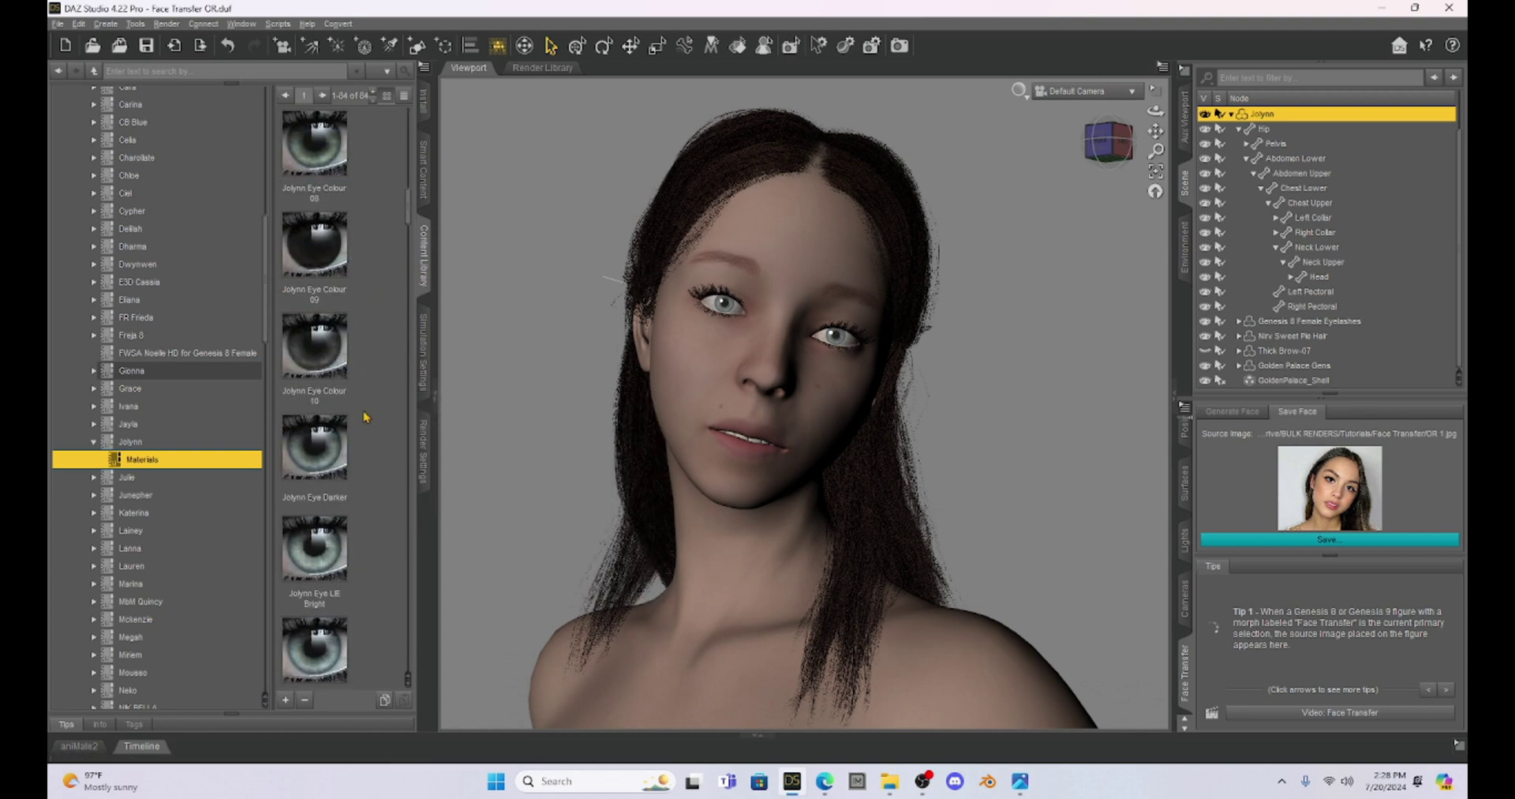
double_click(324, 364)
key("Return")
- Apply the Jolynn LE Liner 03 eyeliner preset
scroll(363, 390, "down", 6)
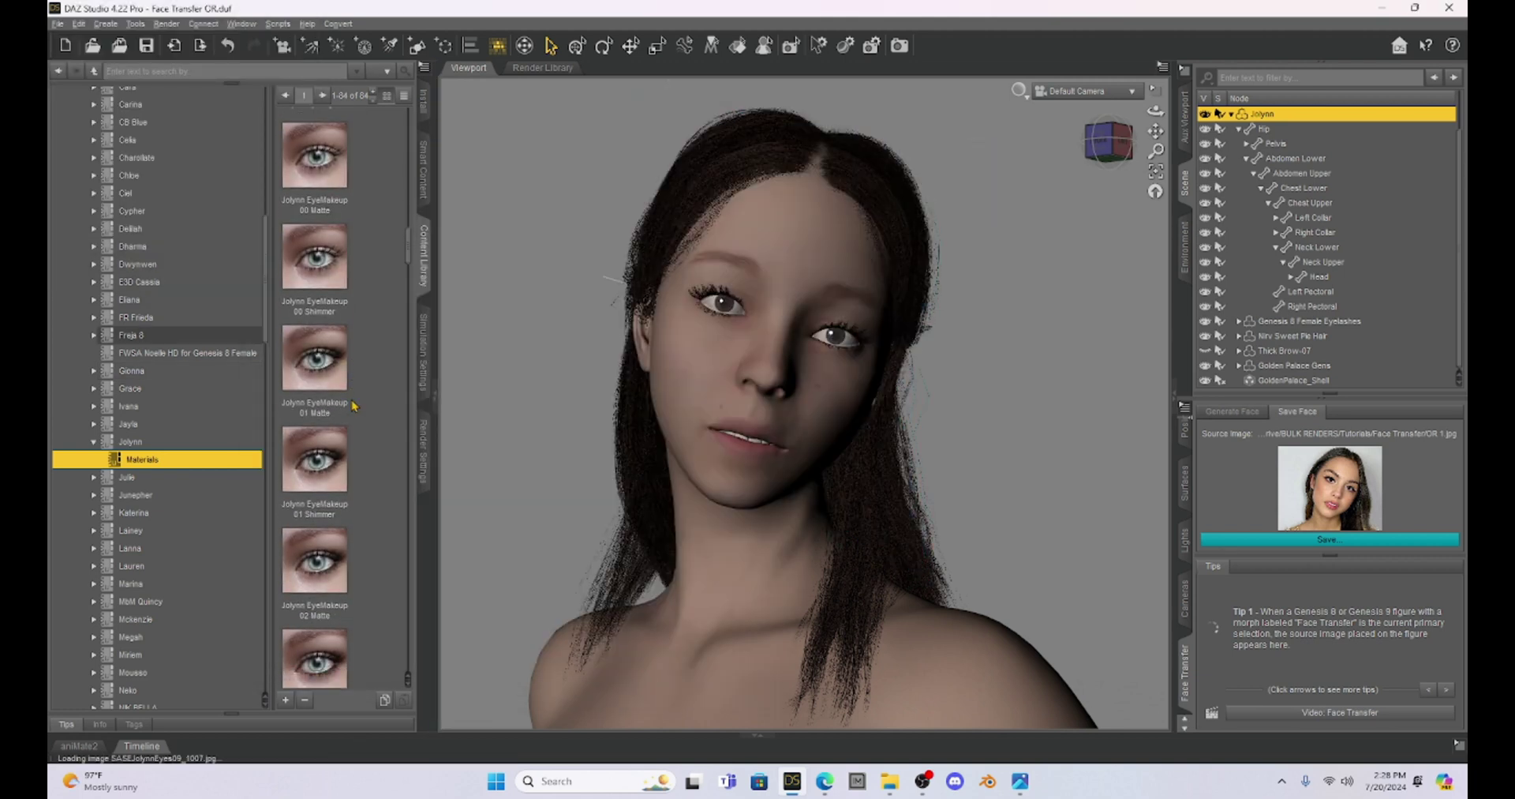
scroll(365, 390, "down", 9)
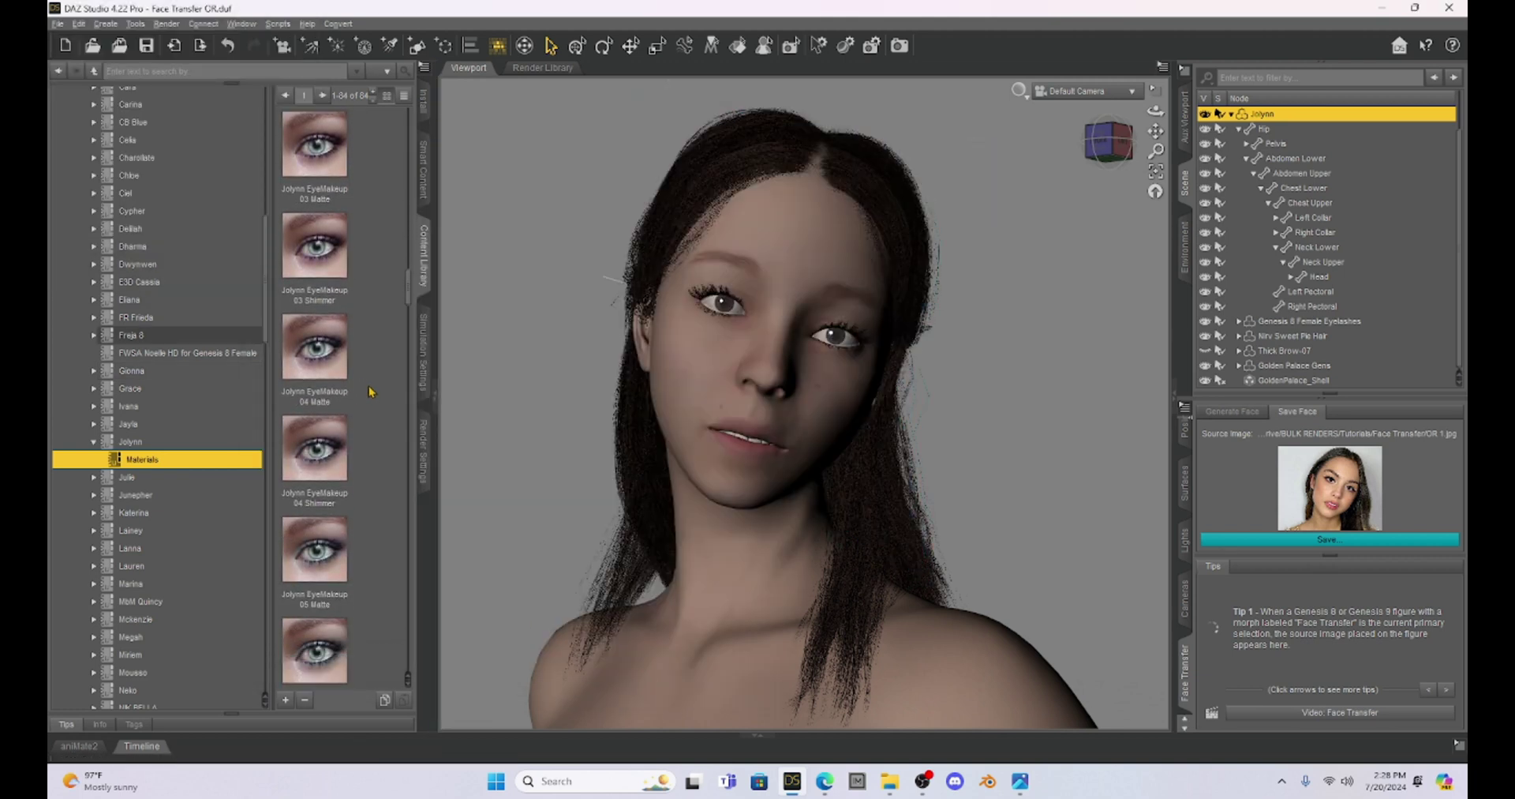
scroll(377, 385, "down", 6)
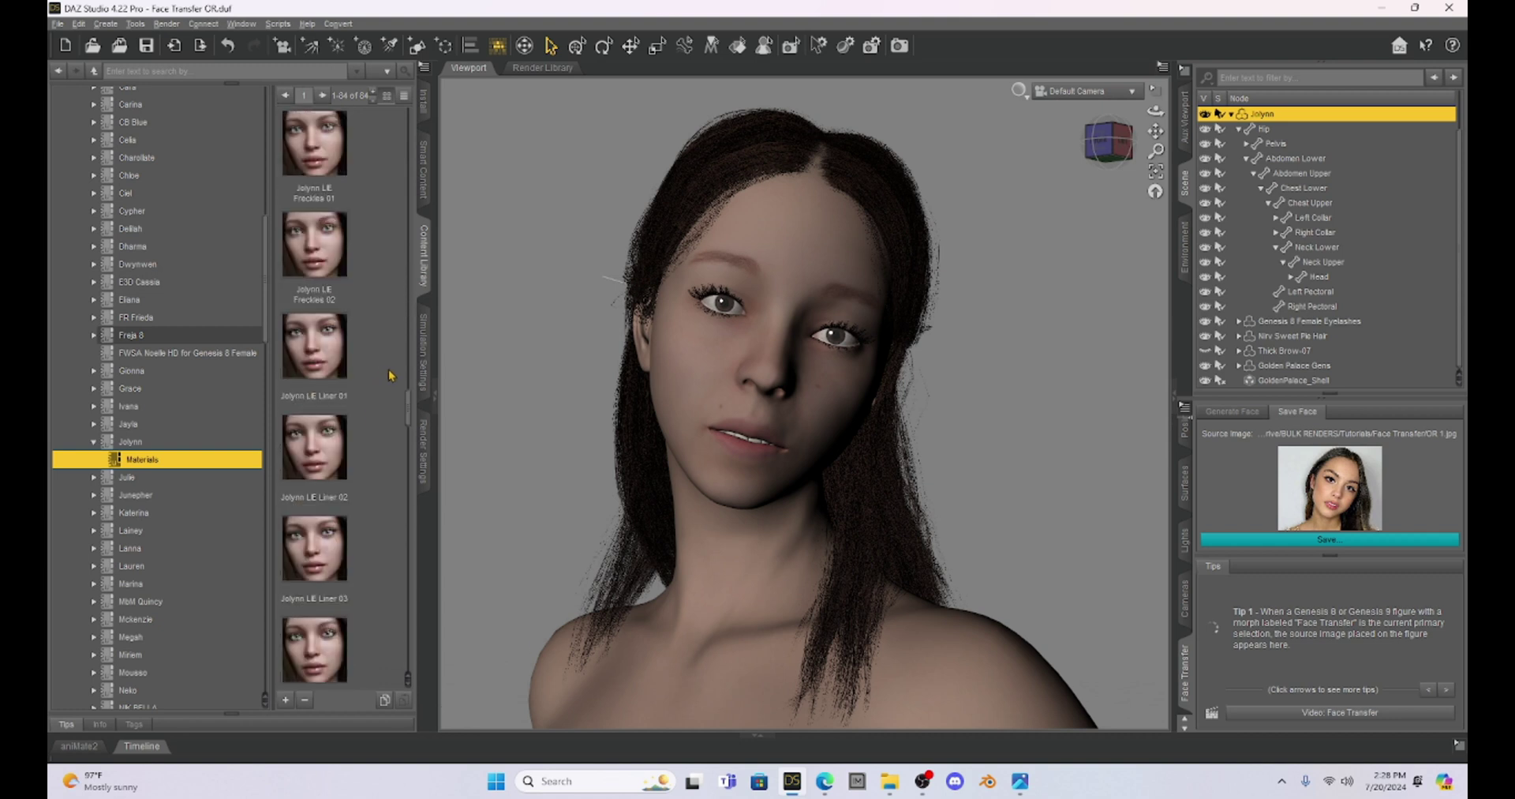
left_click(327, 540)
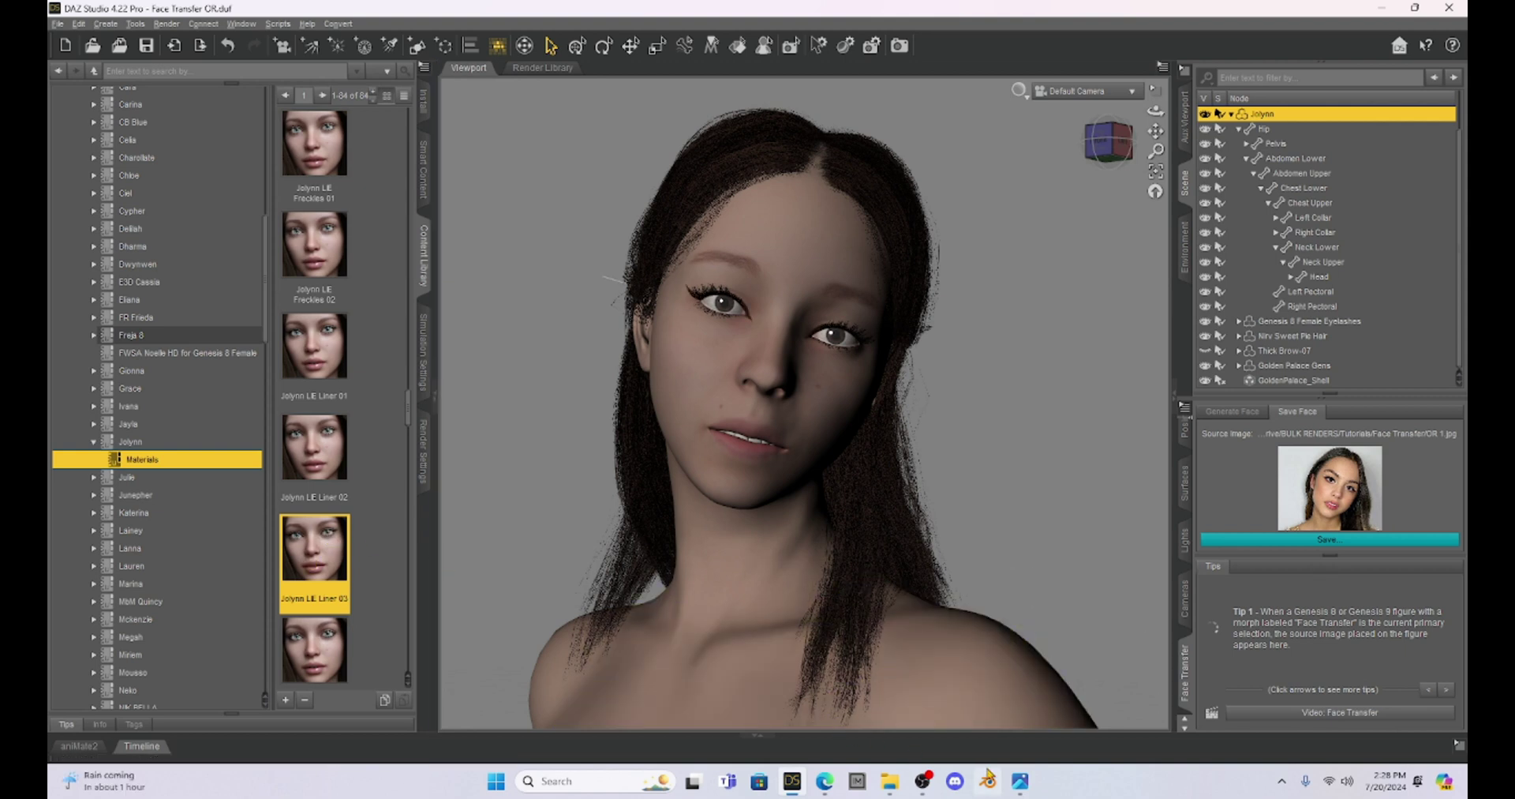
left_click(1019, 783)
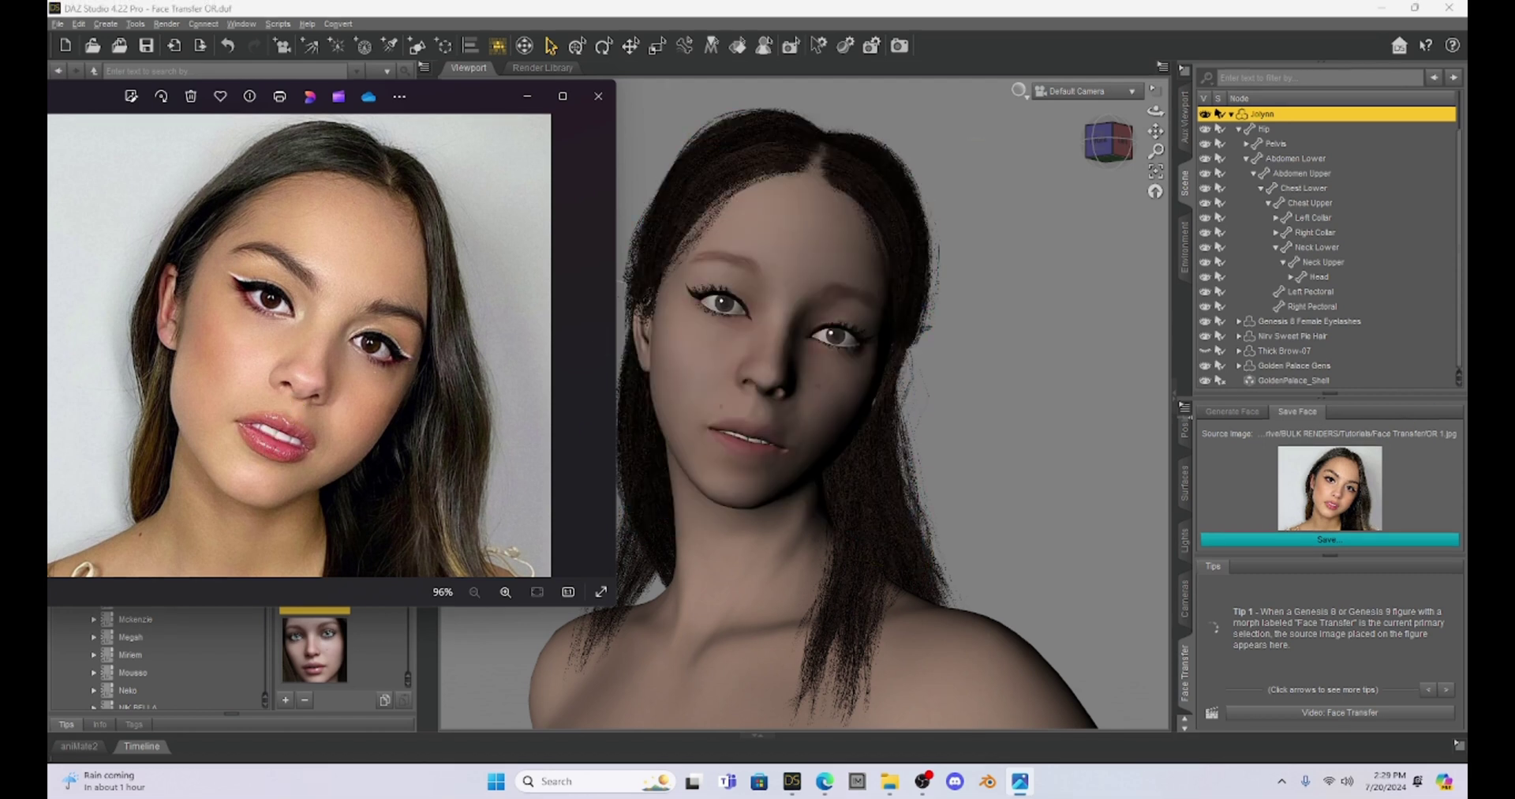
left_click(773, 214)
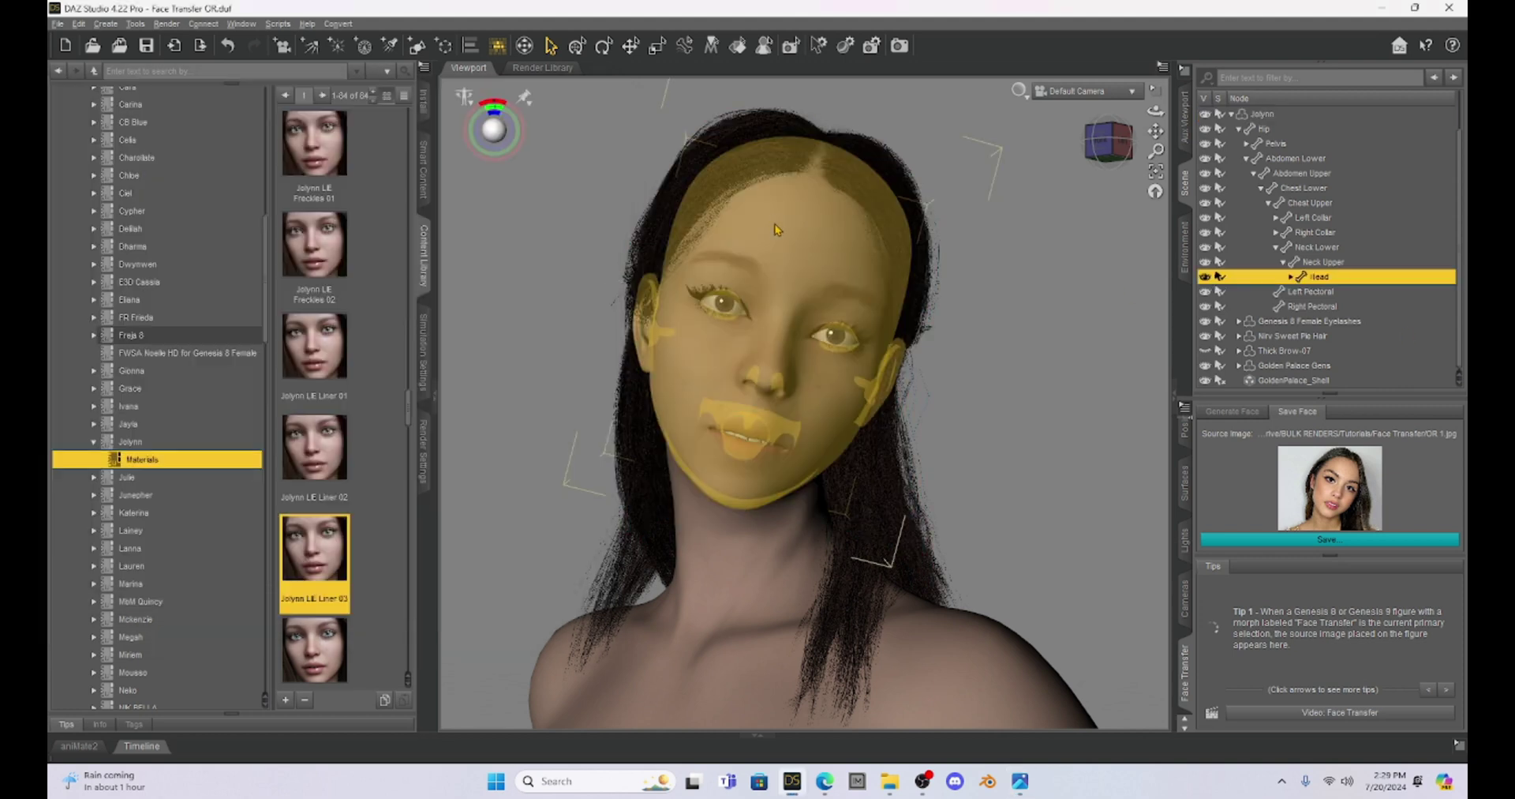
- In the Actor morphs, filter for 'eyes' and set Eyes Size to 41.7%
left_click(1193, 454)
left_click(1185, 474)
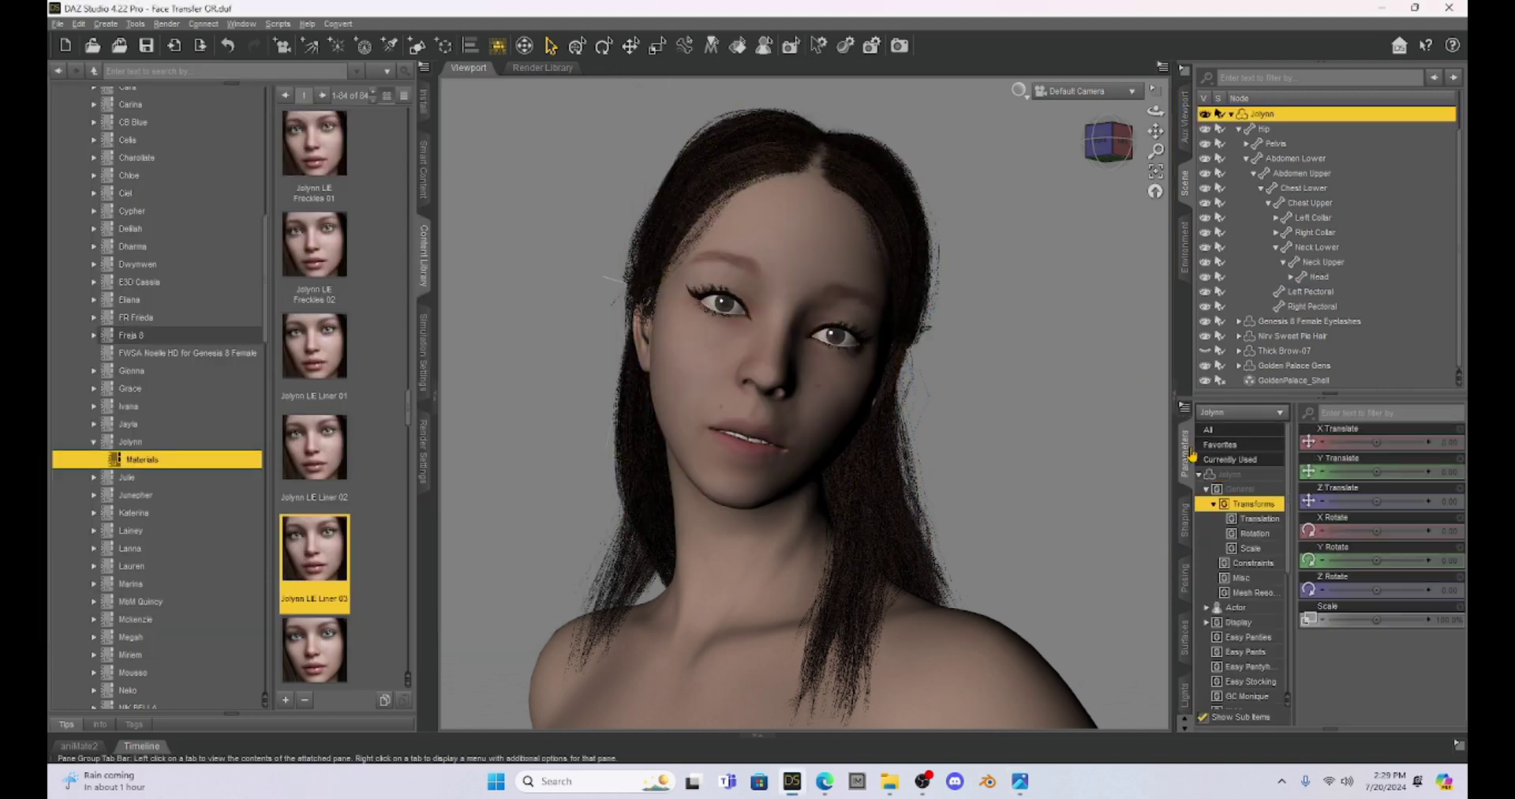
left_click(1235, 607)
left_click(1359, 412)
type("eyes")
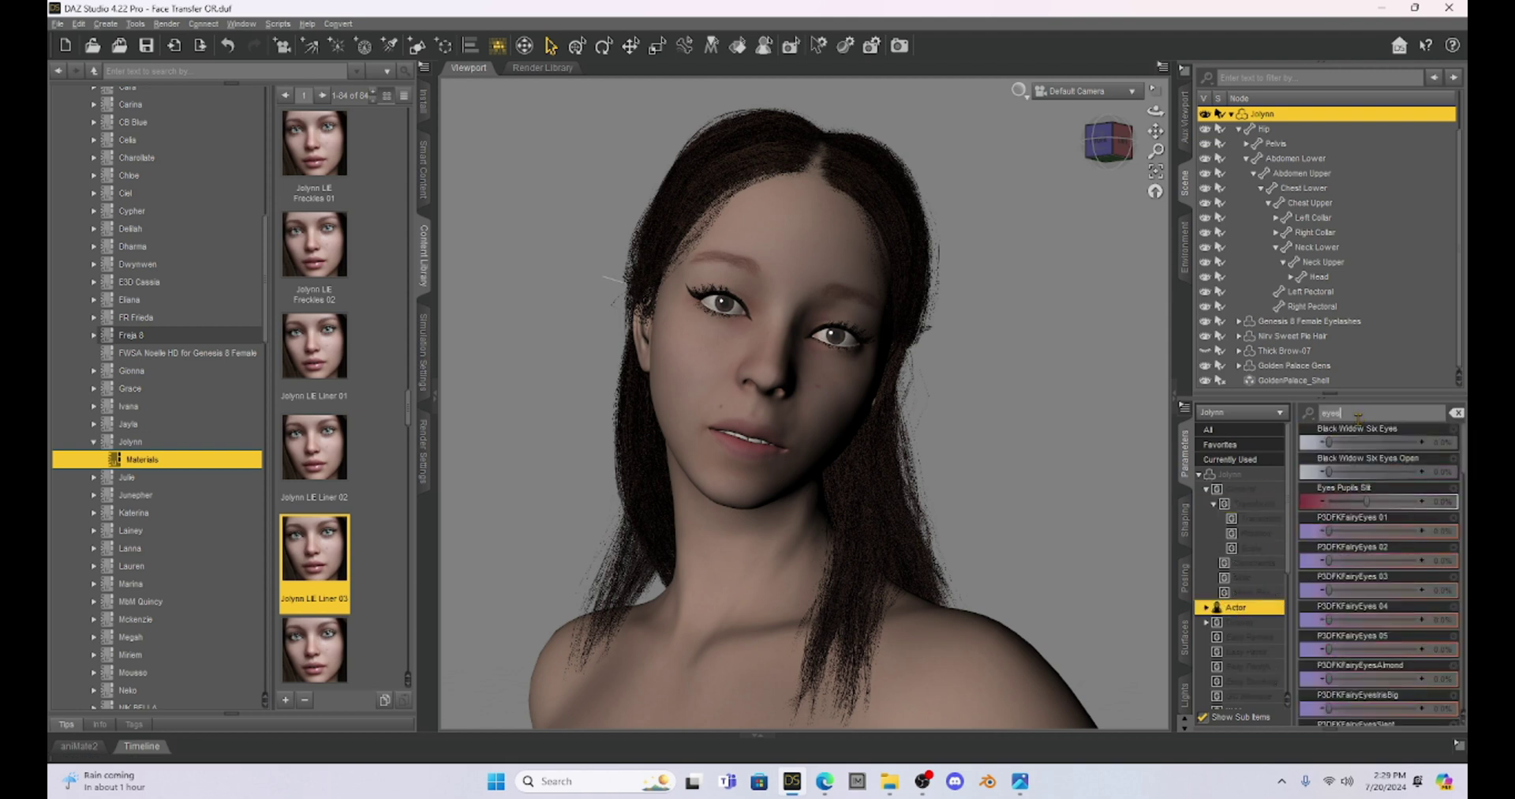
scroll(1405, 527, "down", 4)
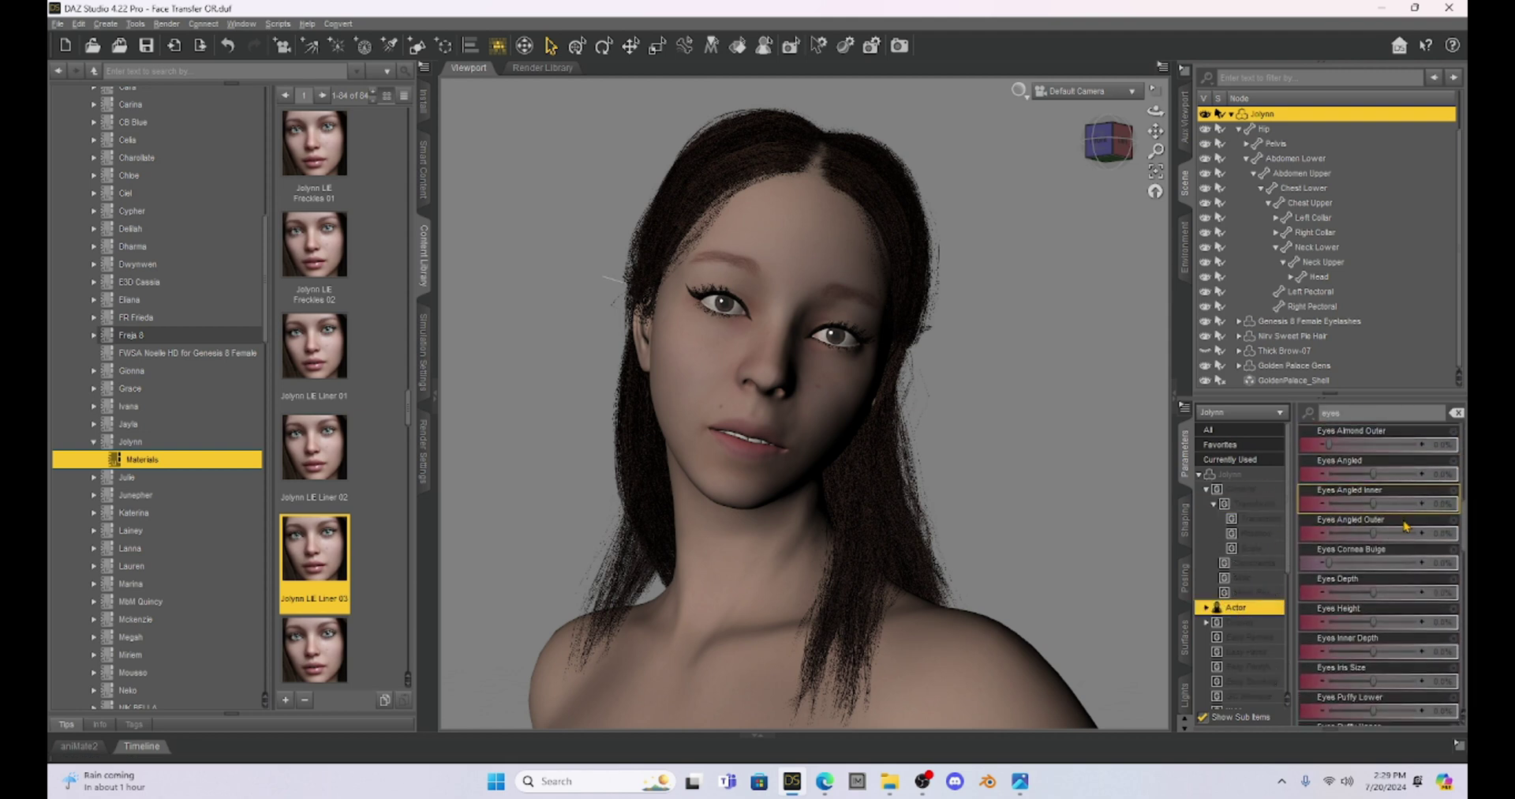
scroll(1405, 526, "down", 6)
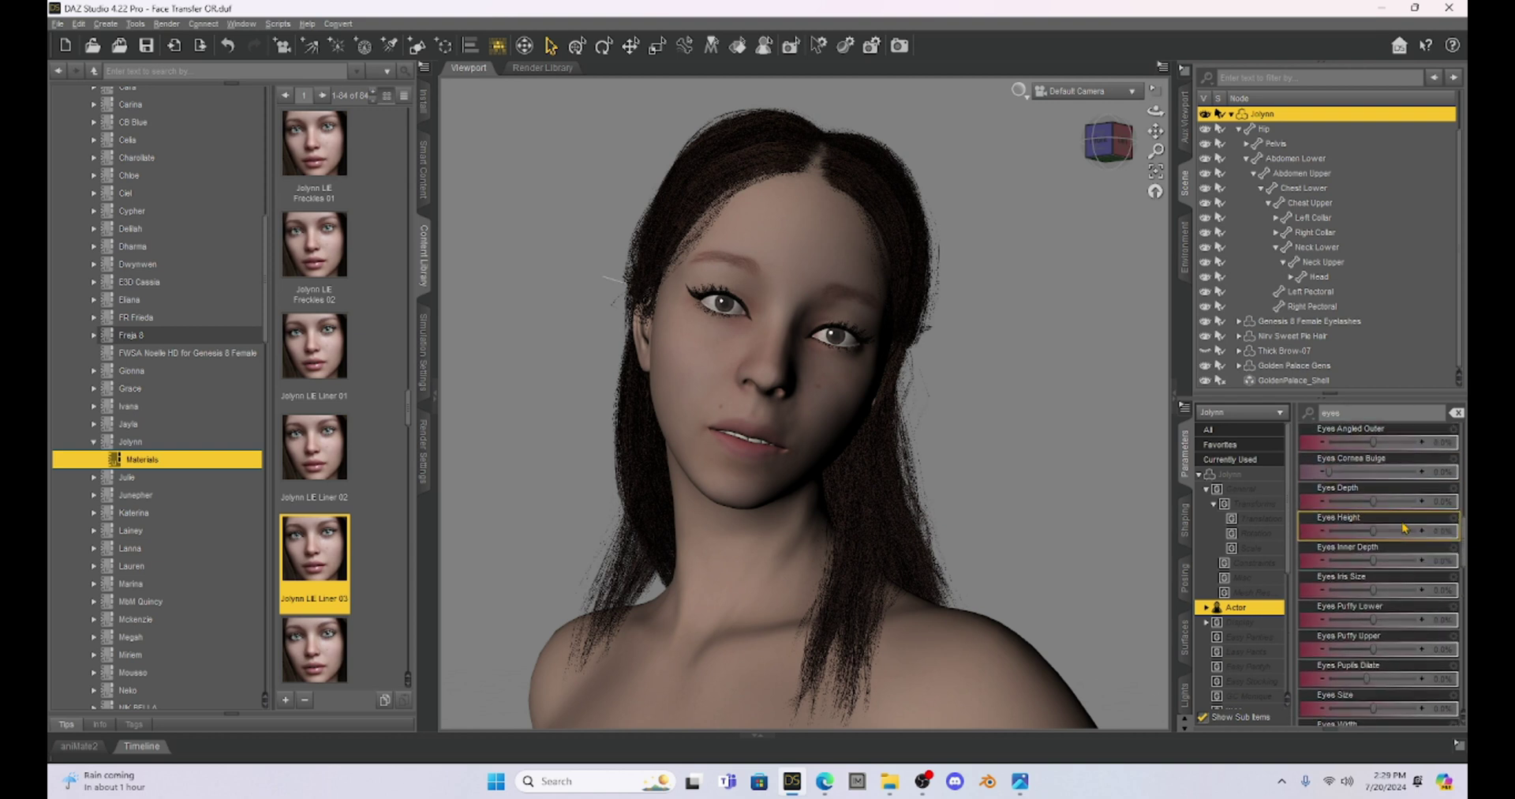
left_click_drag(1374, 620, 1392, 633)
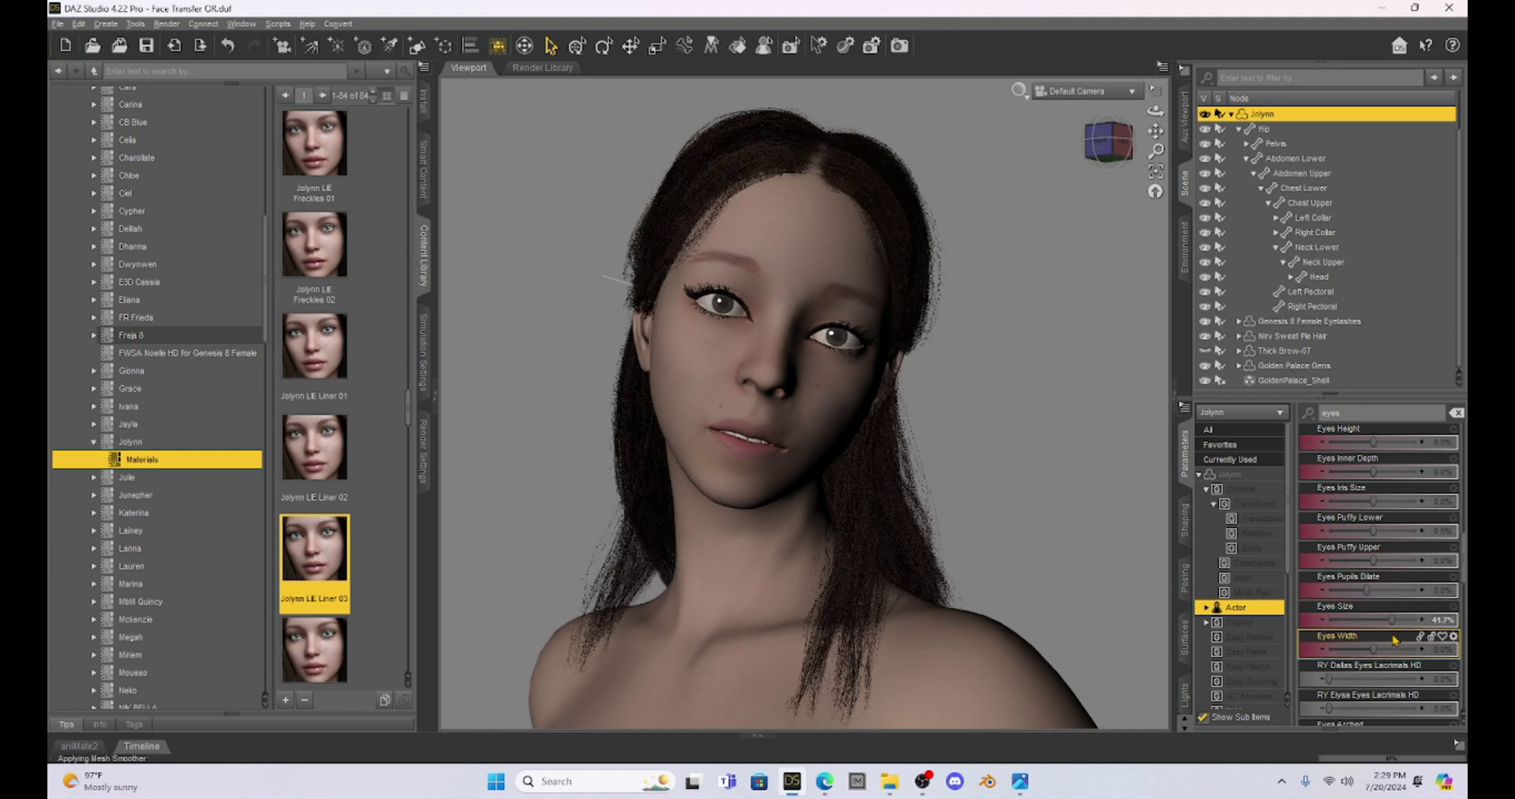
- Filter for 'nose', lower Nose Height to -60.0%, and open the OR 1 reference photo
double_click(1359, 412)
type("nose")
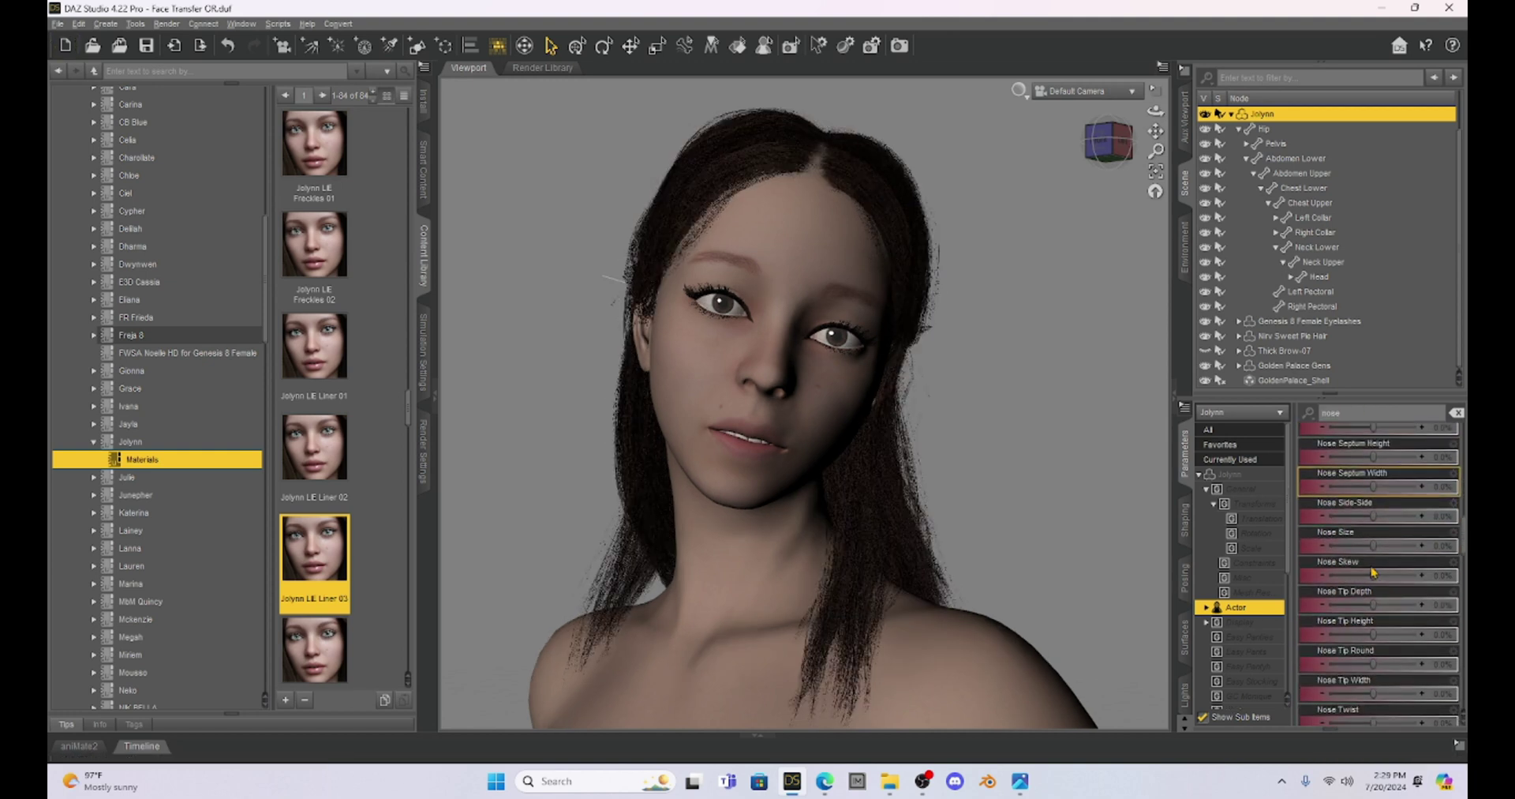
scroll(1372, 569, "down", 1)
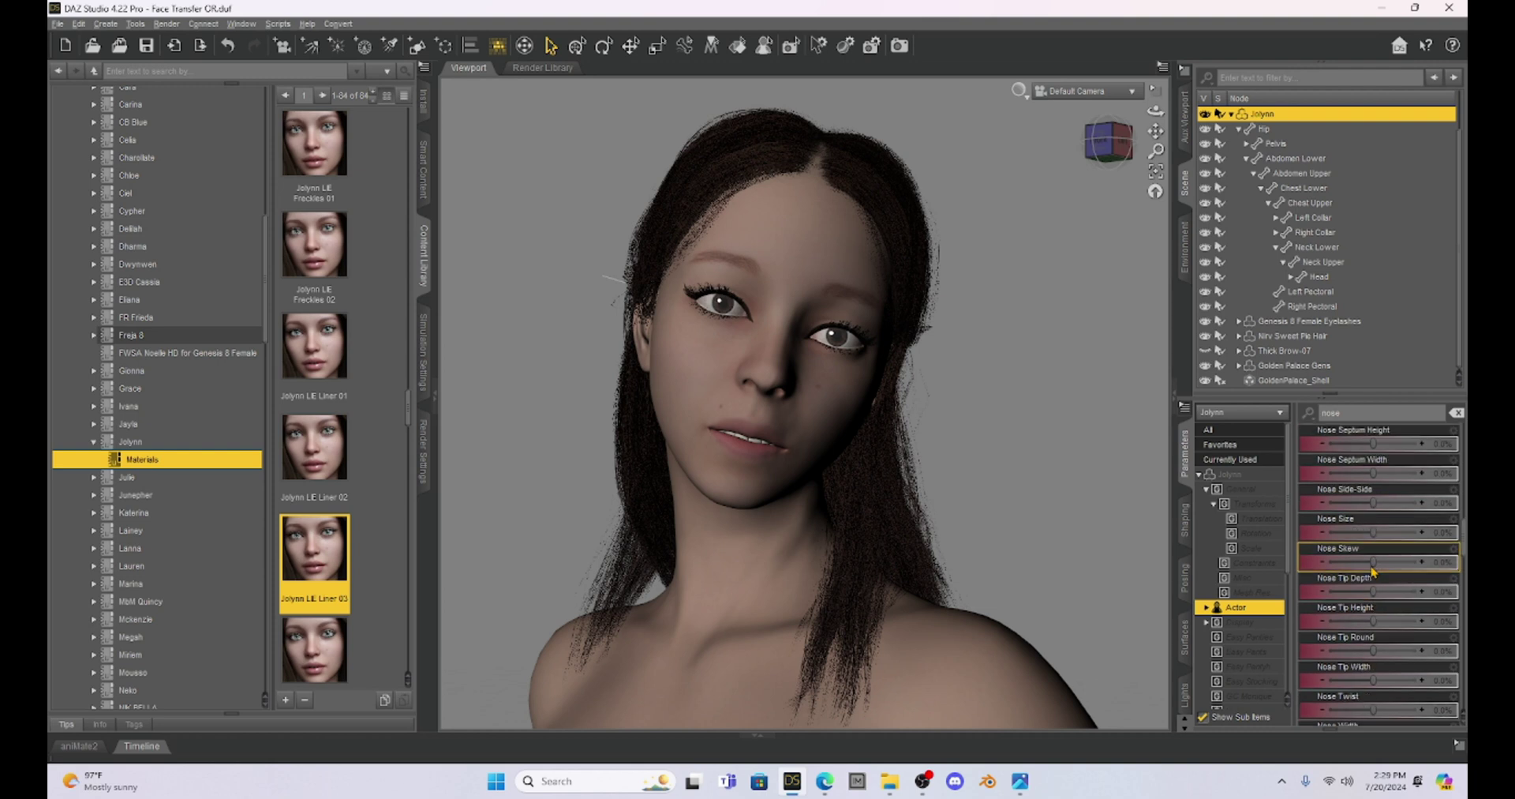
scroll(1372, 569, "down", 3)
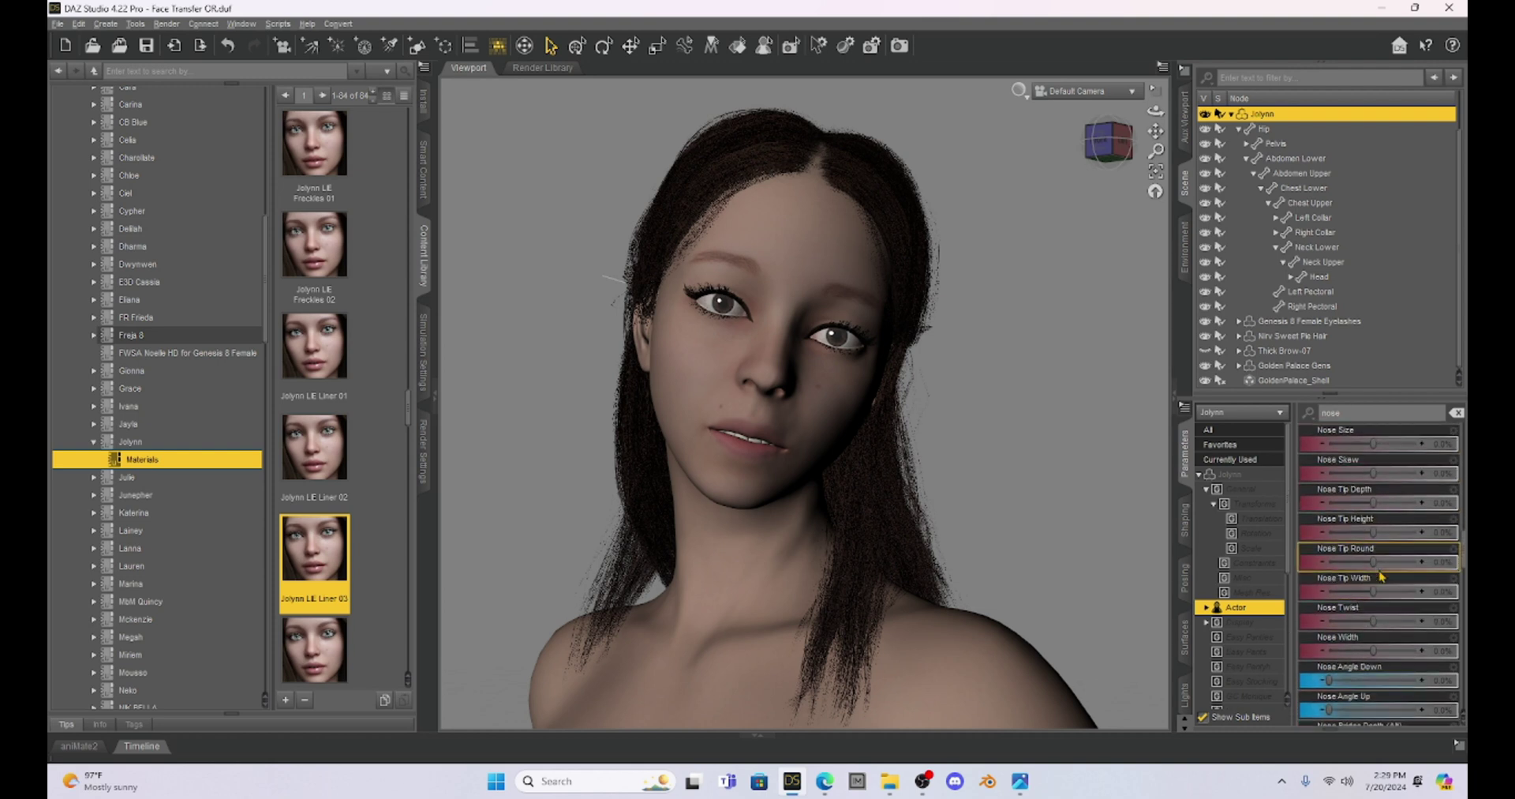
scroll(1382, 576, "up", 9)
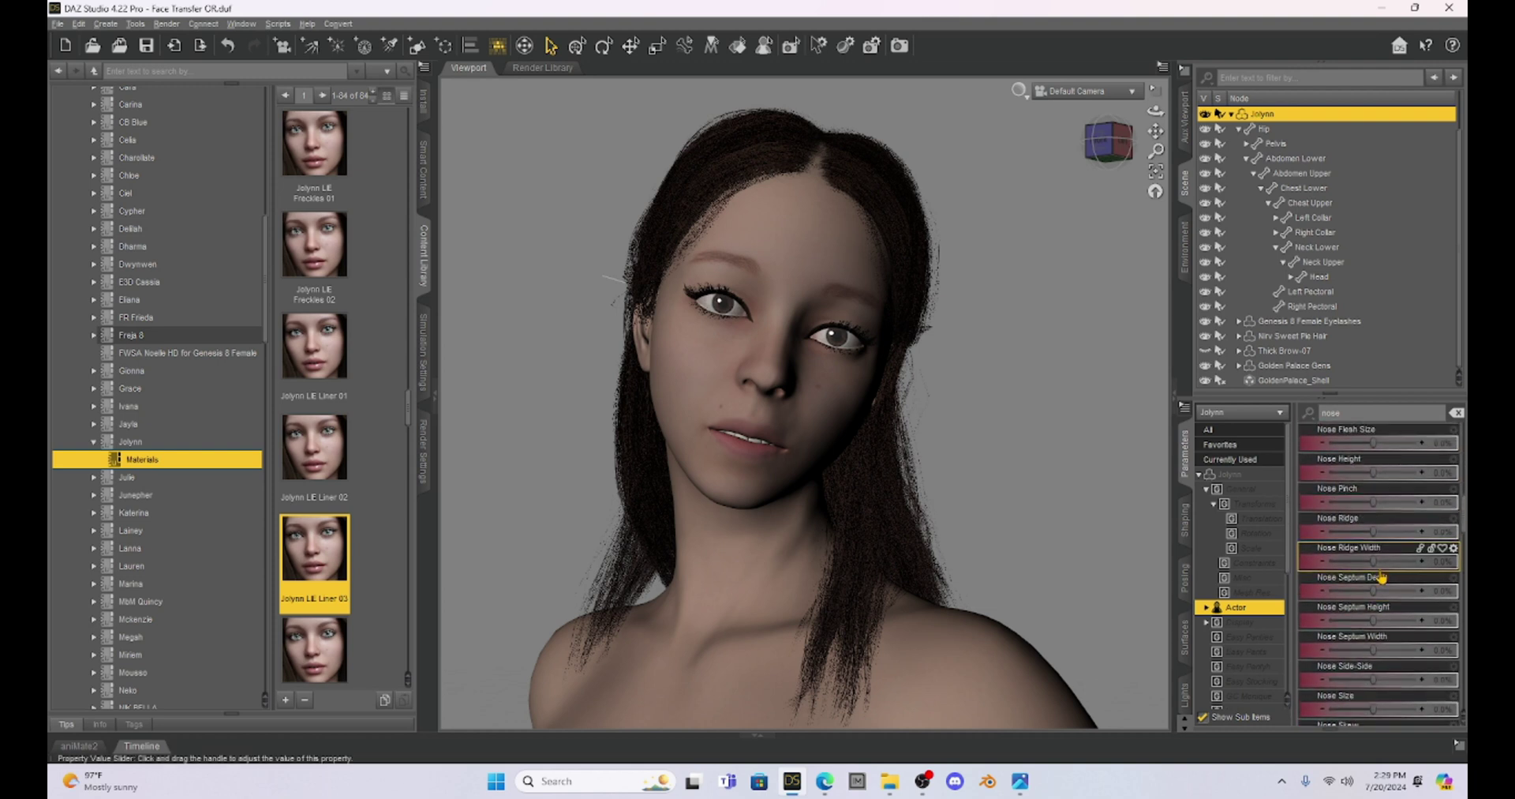
left_click_drag(1366, 476, 1346, 474)
left_click(1020, 782)
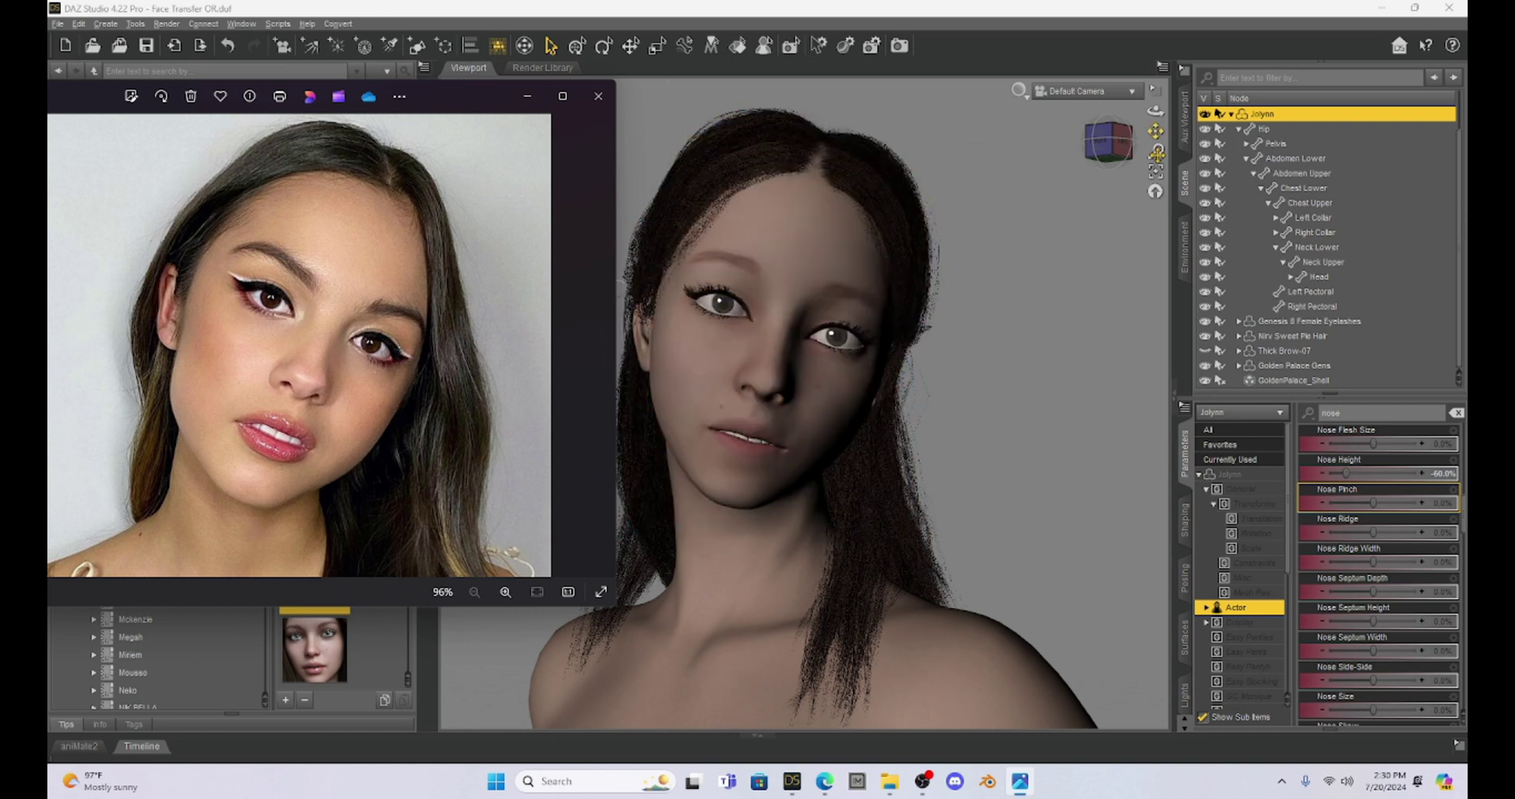
- Orbit the camera to a frontal view and switch the viewport to NVIDIA Iray preview
left_click(1119, 144)
left_click_drag(1119, 144, 1107, 145)
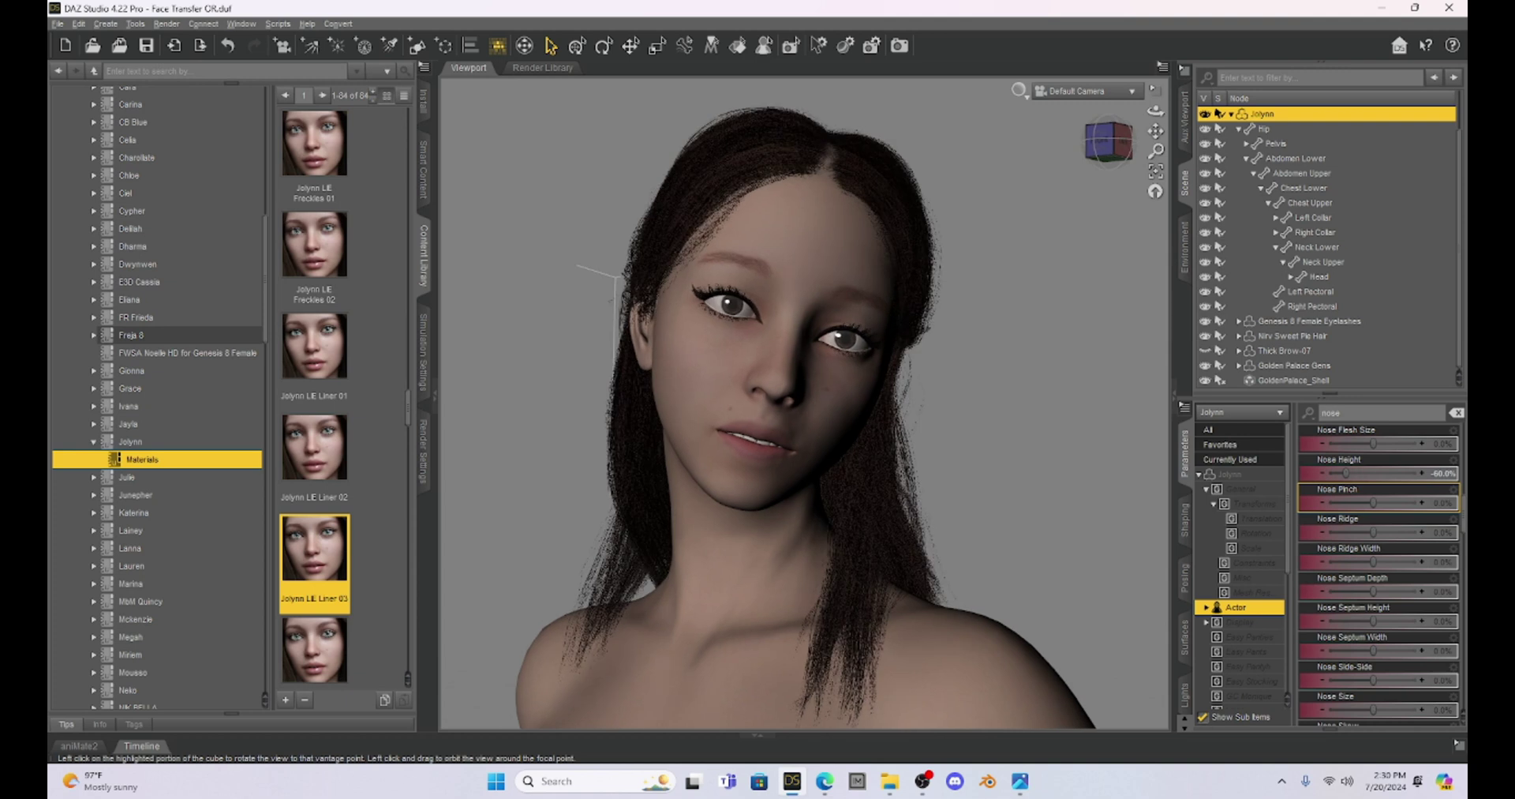
left_click(1019, 781)
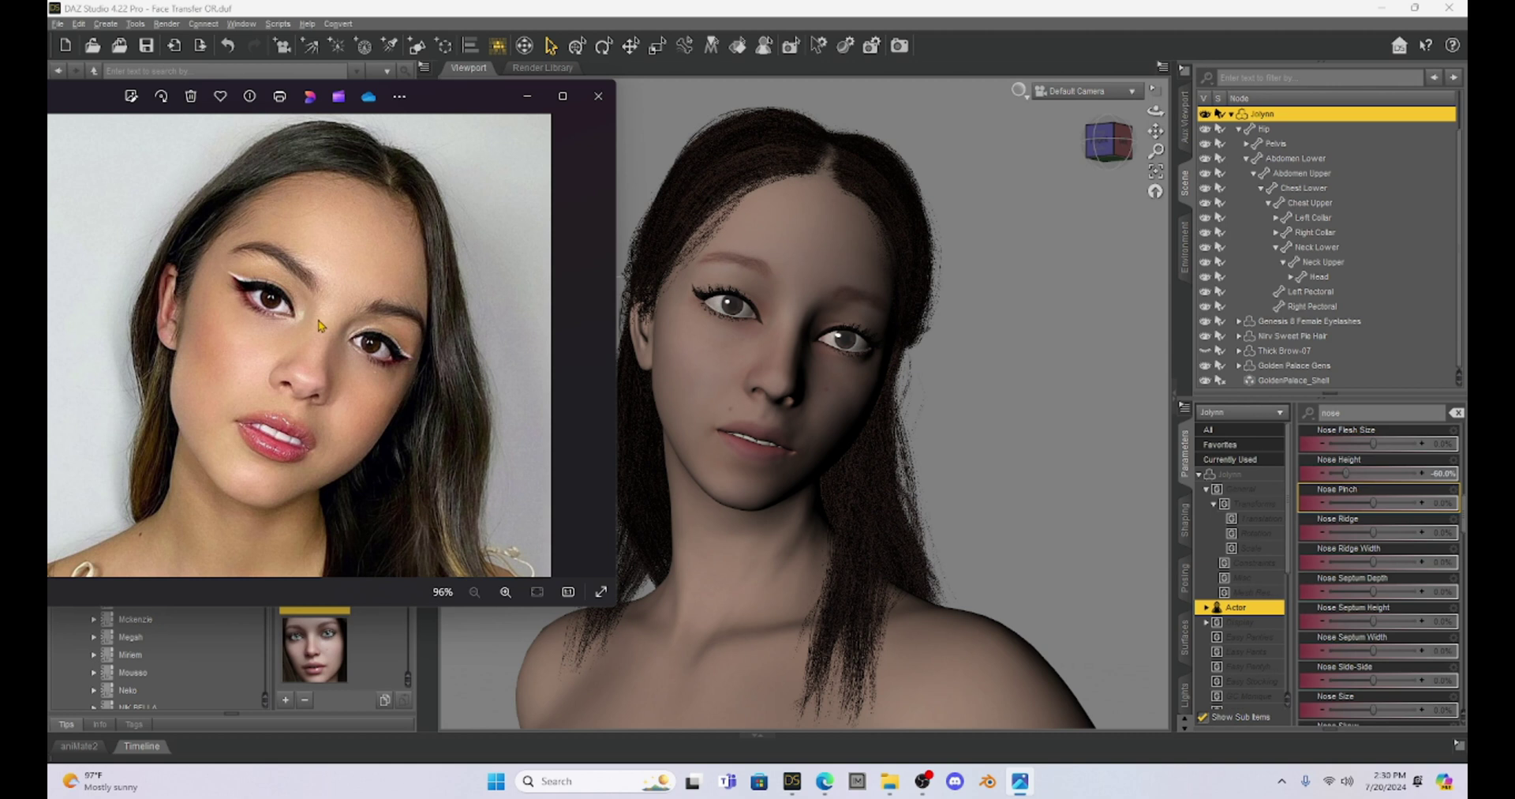
left_click(1019, 89)
left_click(1051, 287)
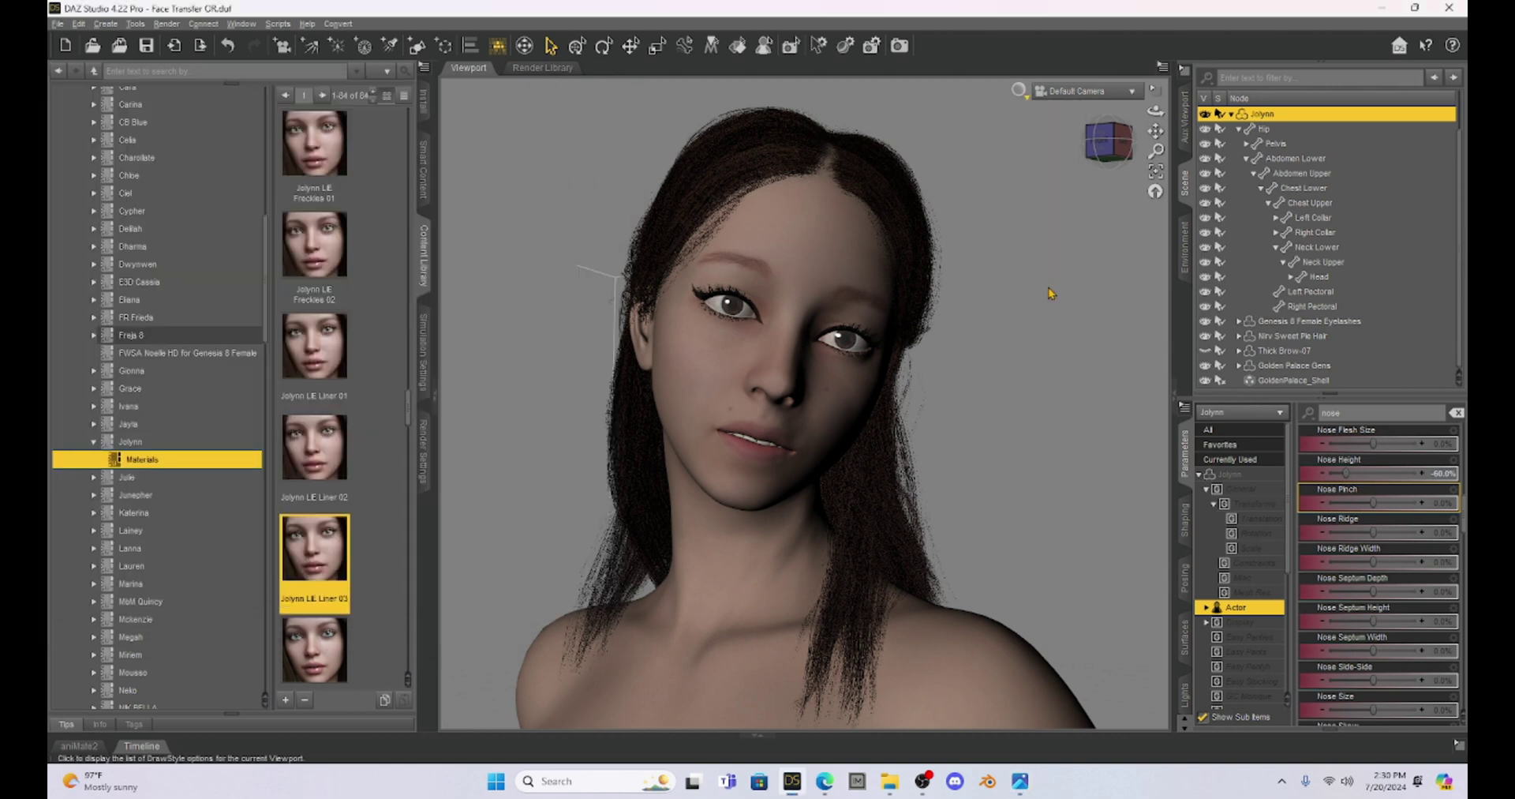
left_click(1019, 780)
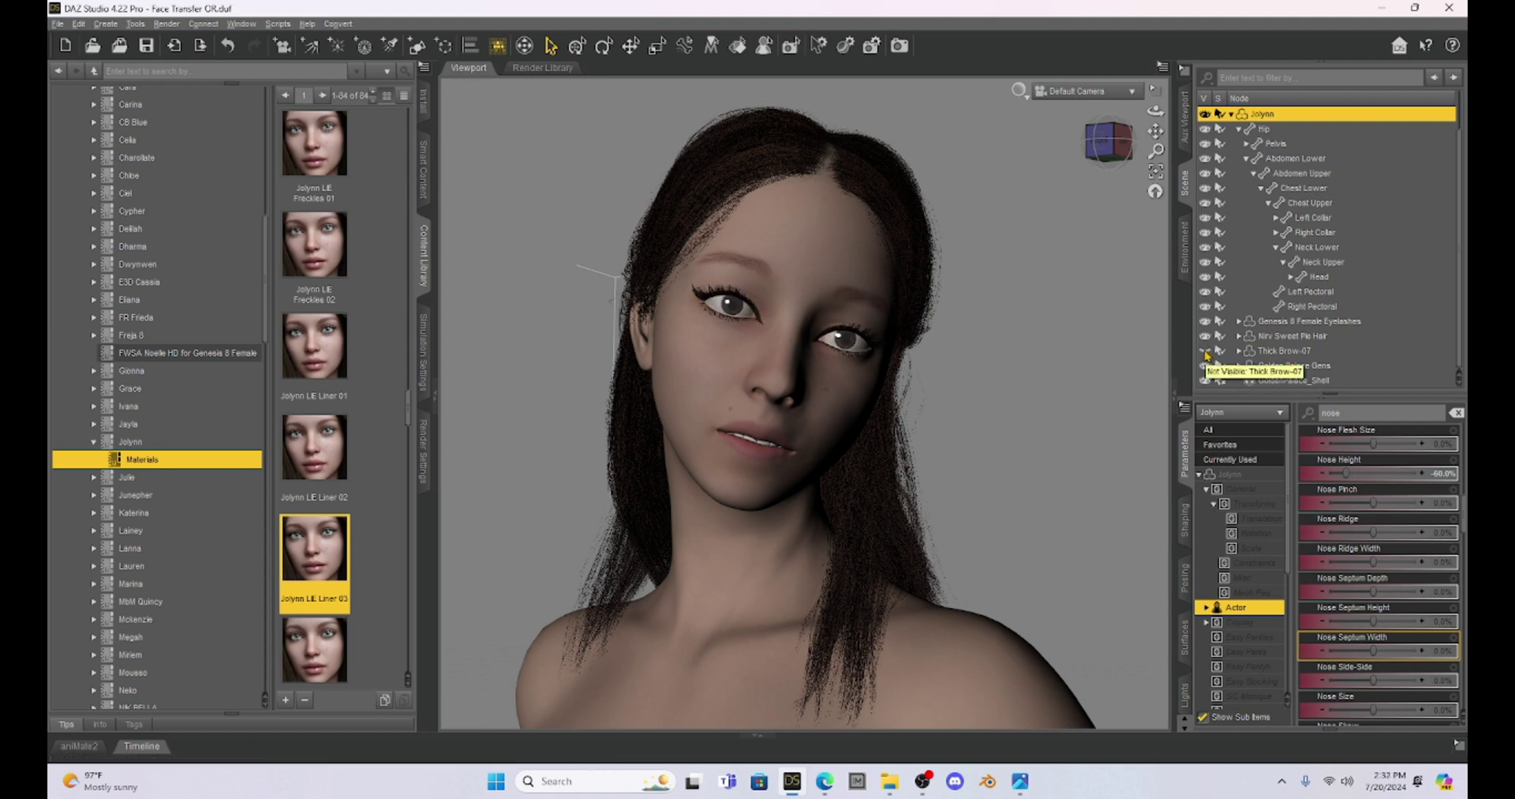
- Turn on visibility of the Thick Brow-07 eyebrows in the Scene pane
left_click(1205, 352)
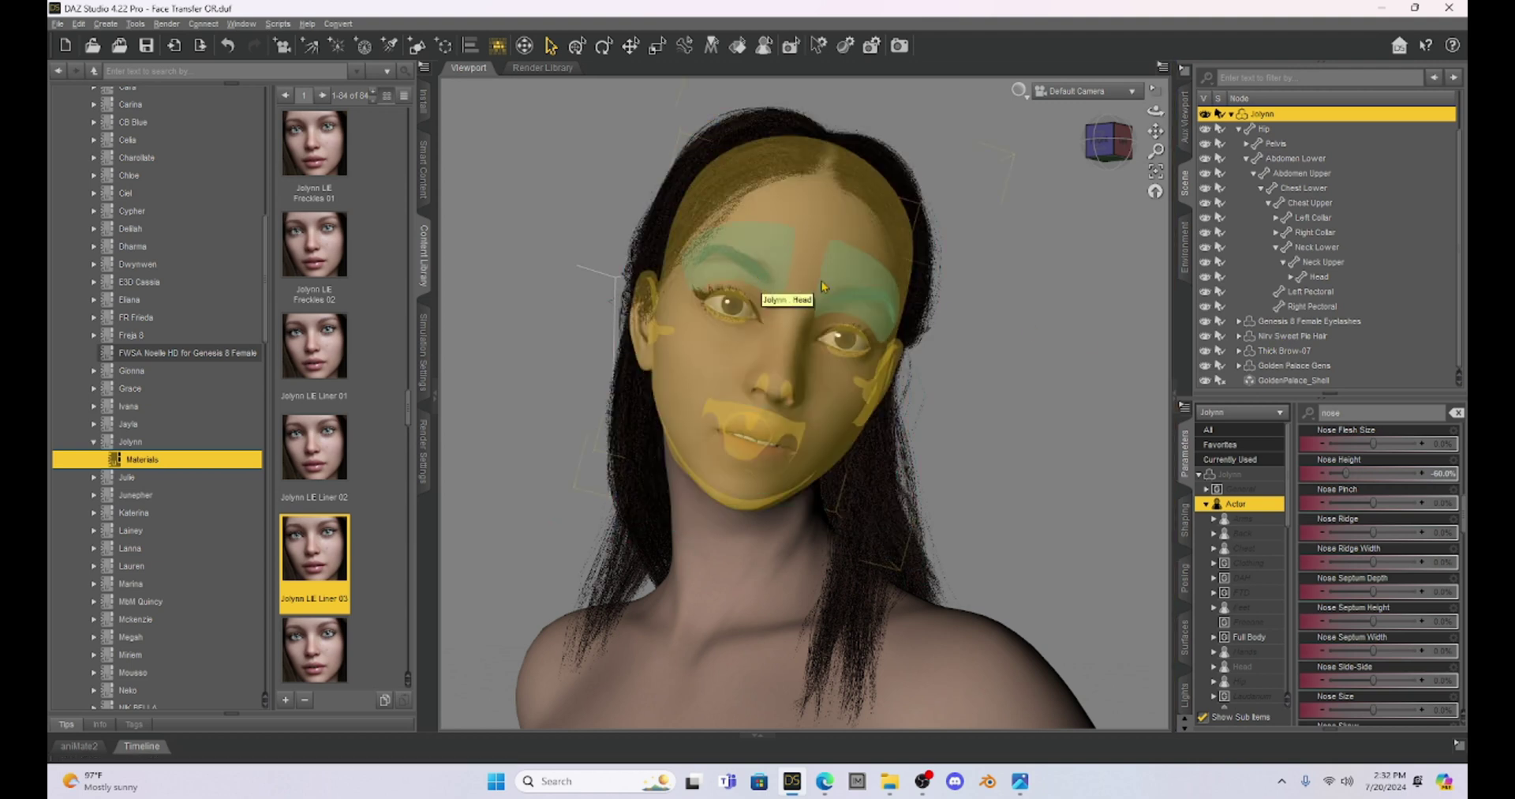
left_click(1411, 458)
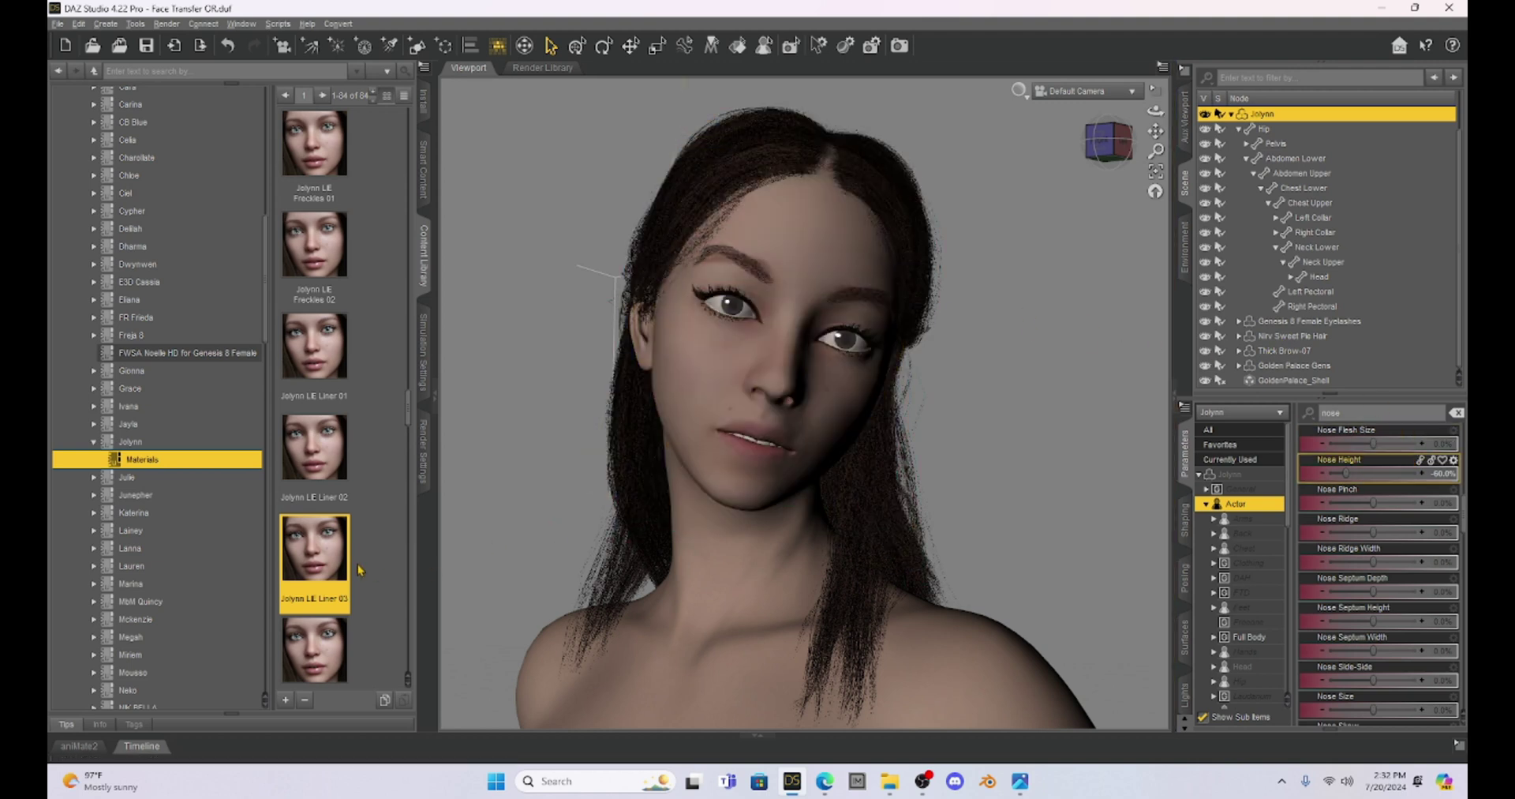
scroll(359, 569, "down", 10)
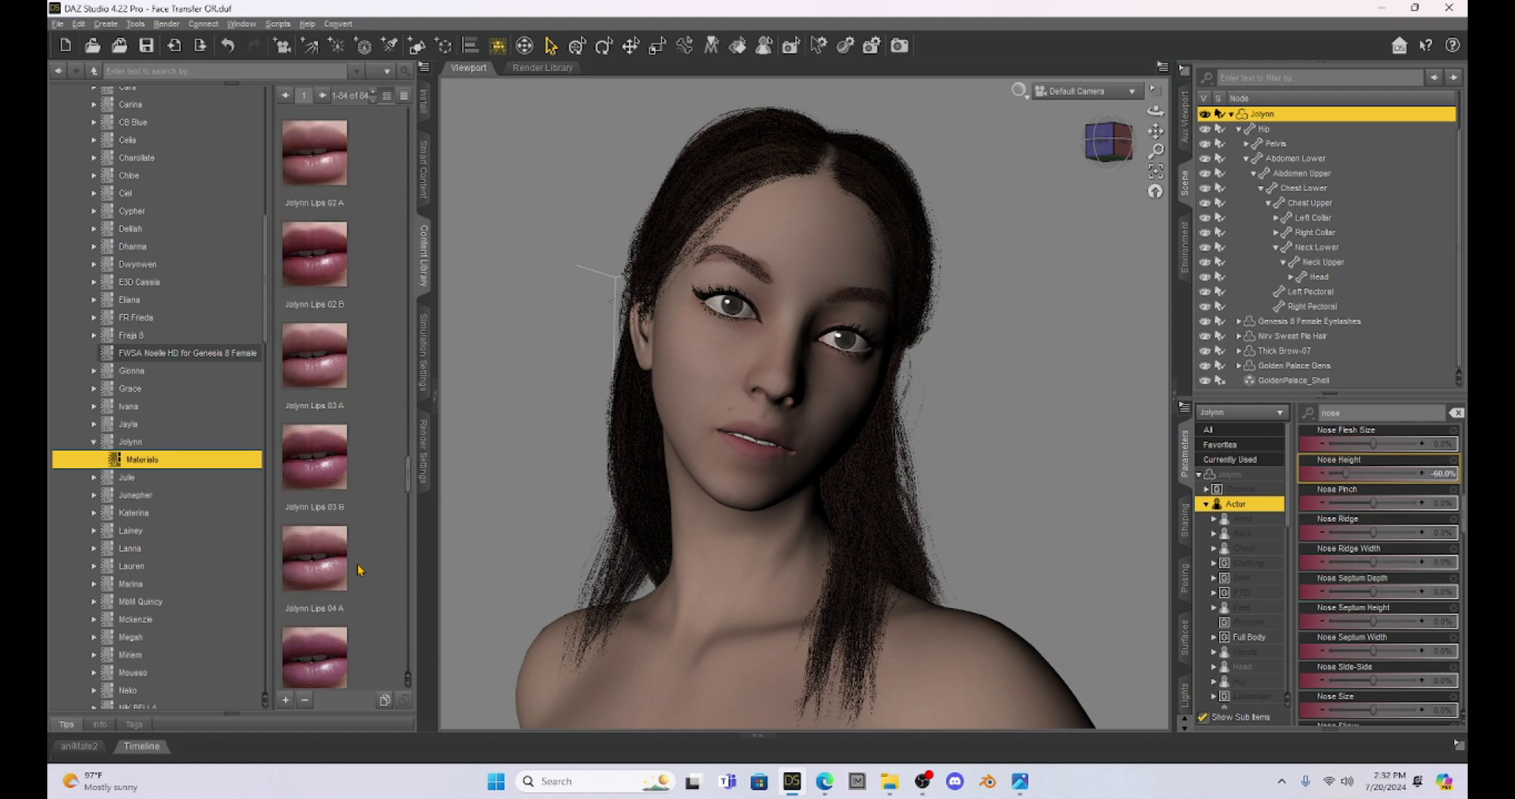
scroll(359, 568, "down", 5)
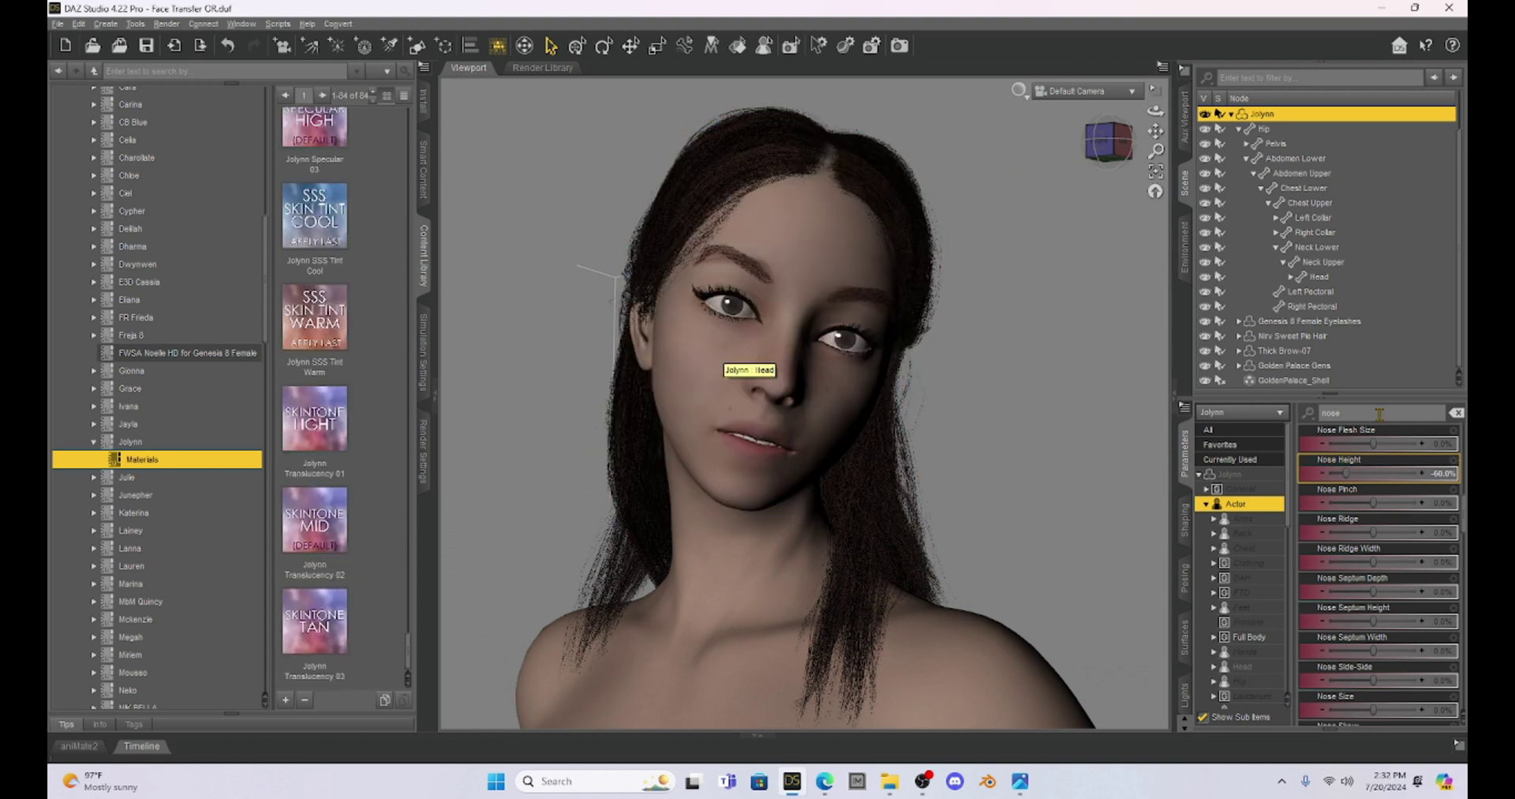